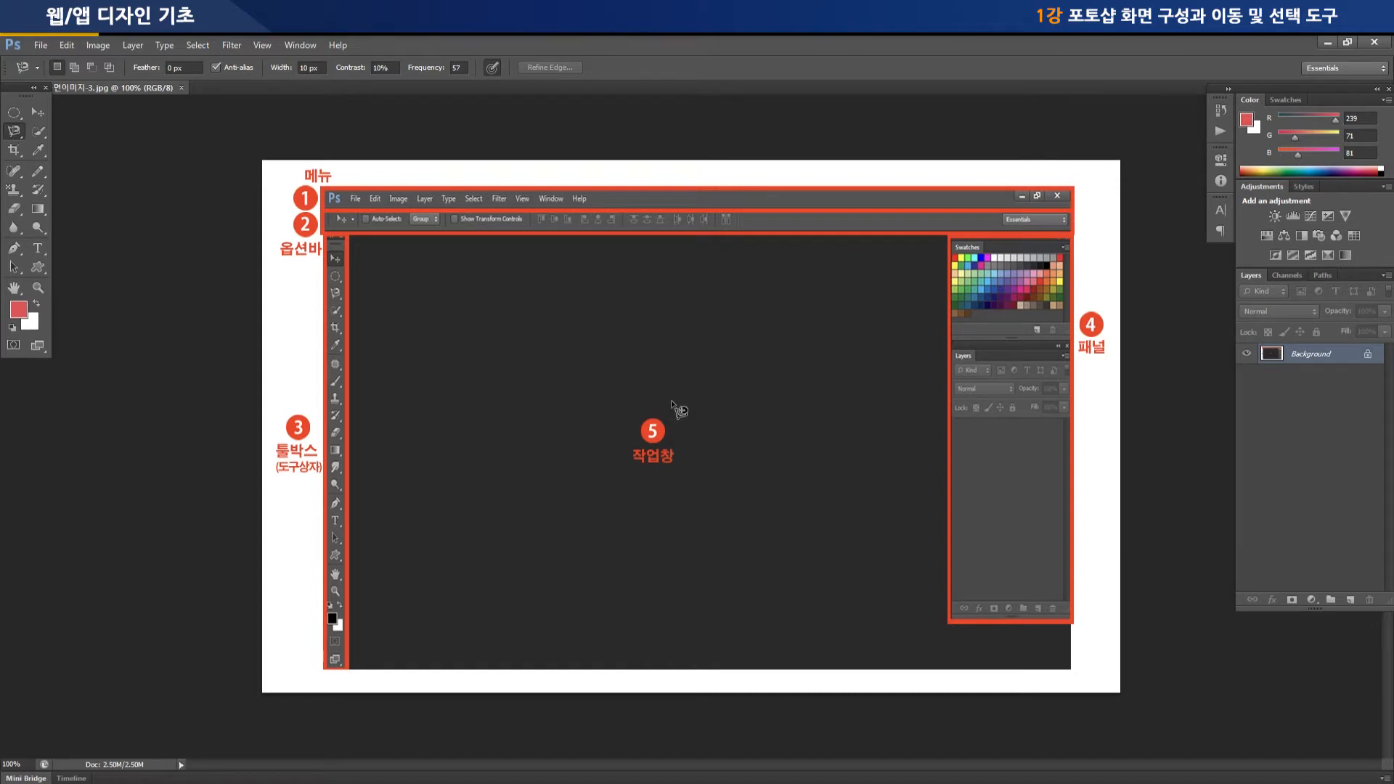
# Close the open interface overview image
pyautogui.hotkey('ctrl', 'w')
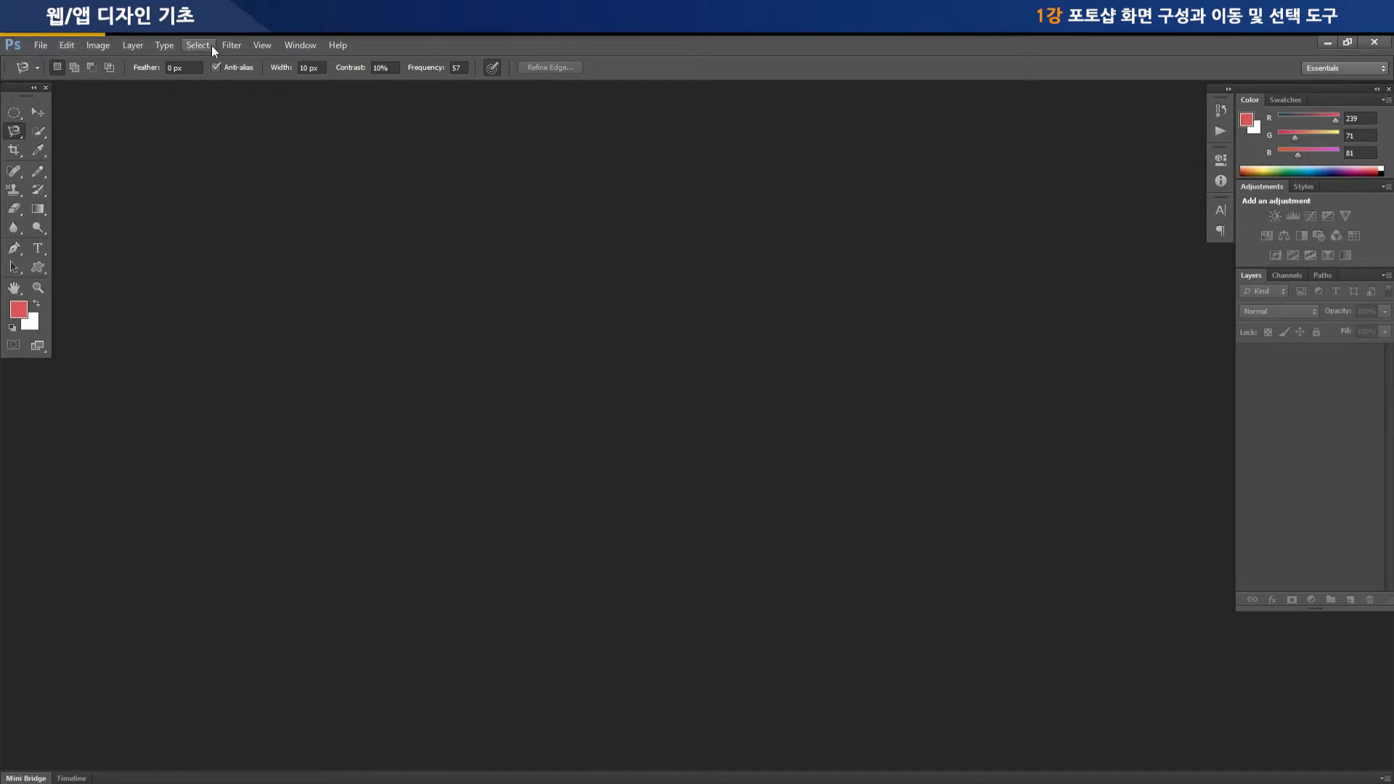
# Hide the Layers panel and show it again
pyautogui.click(305, 46)
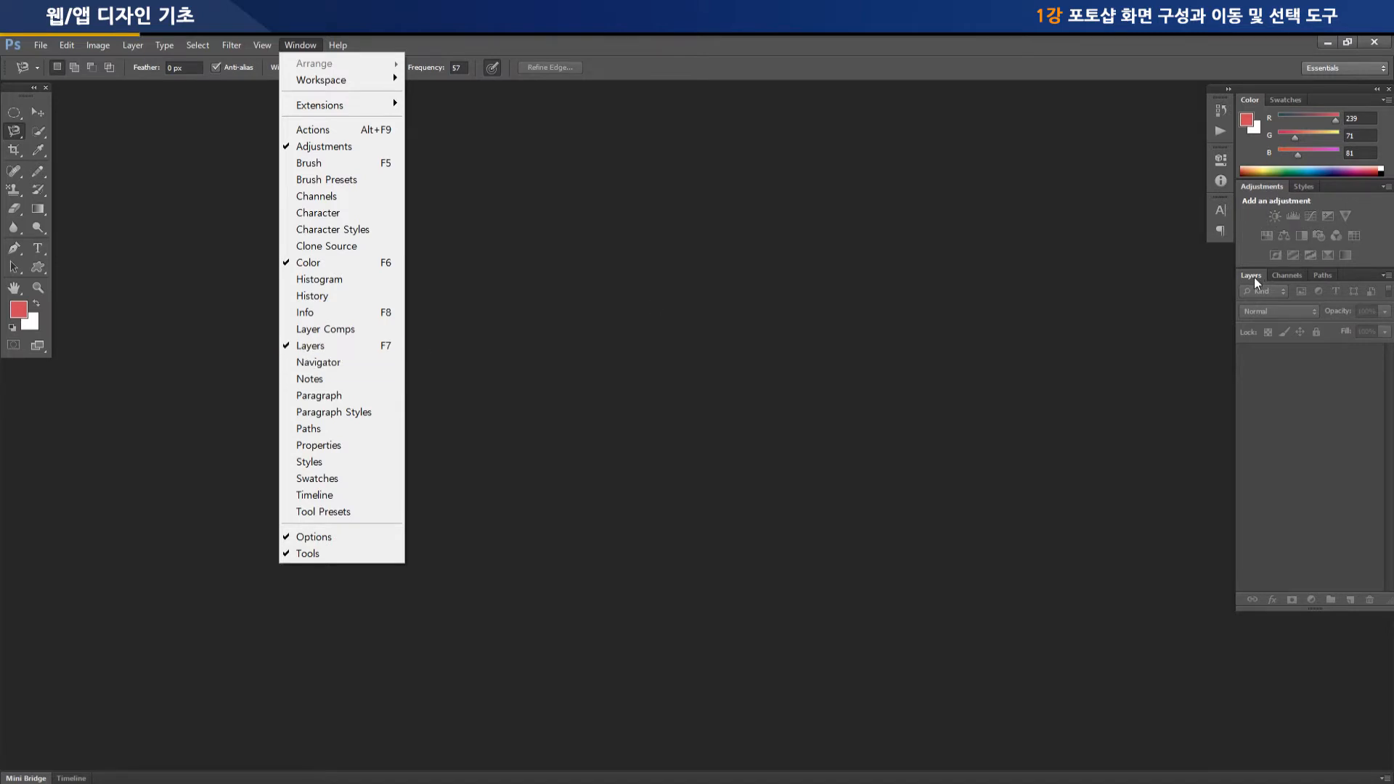
pyautogui.click(295, 349)
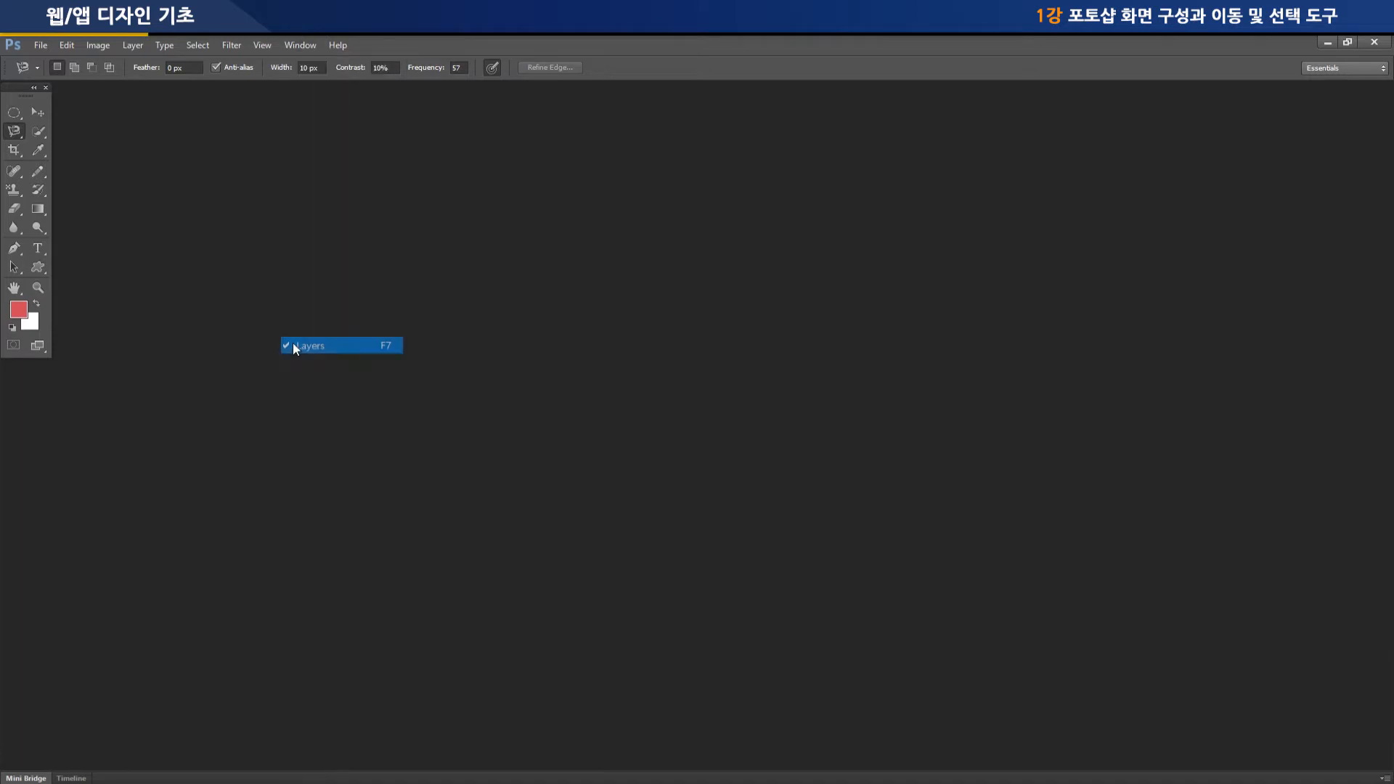
pyautogui.click(312, 48)
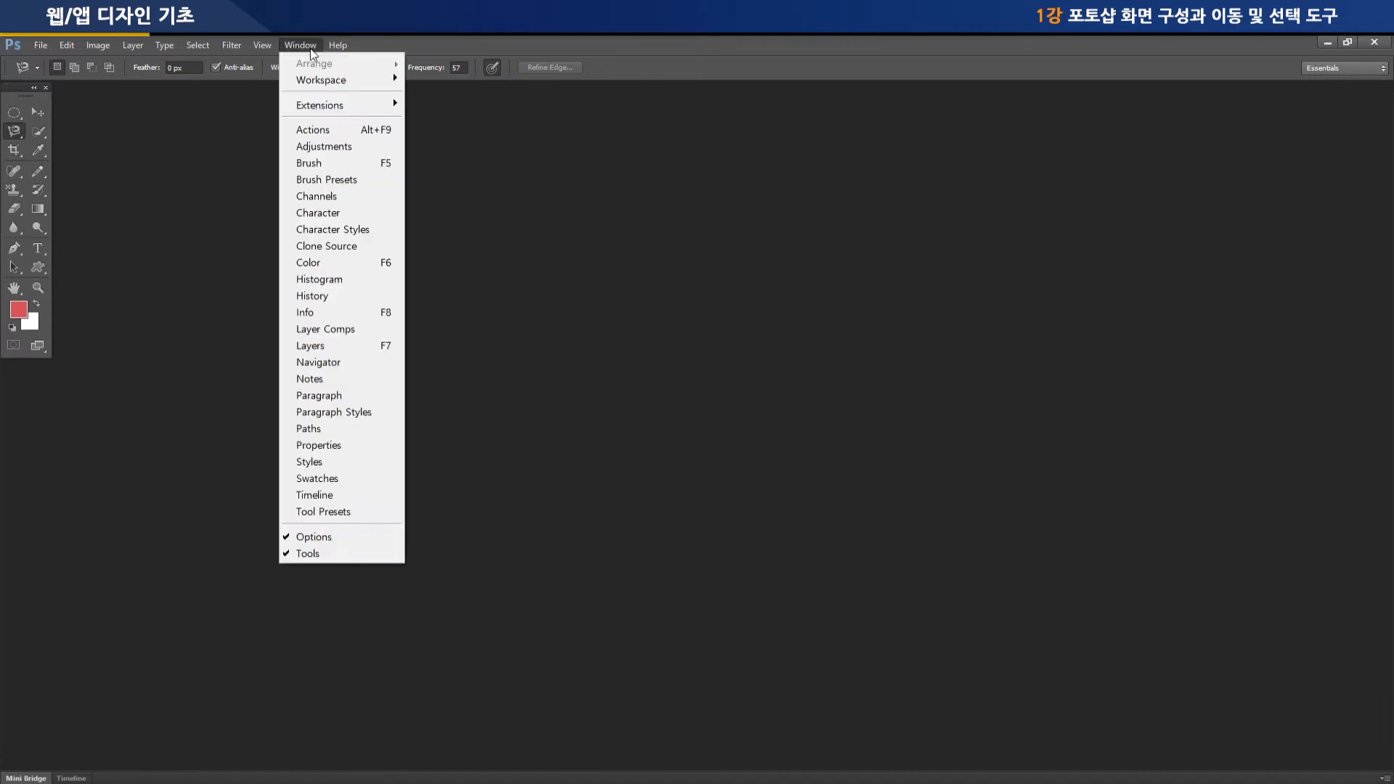
pyautogui.click(319, 347)
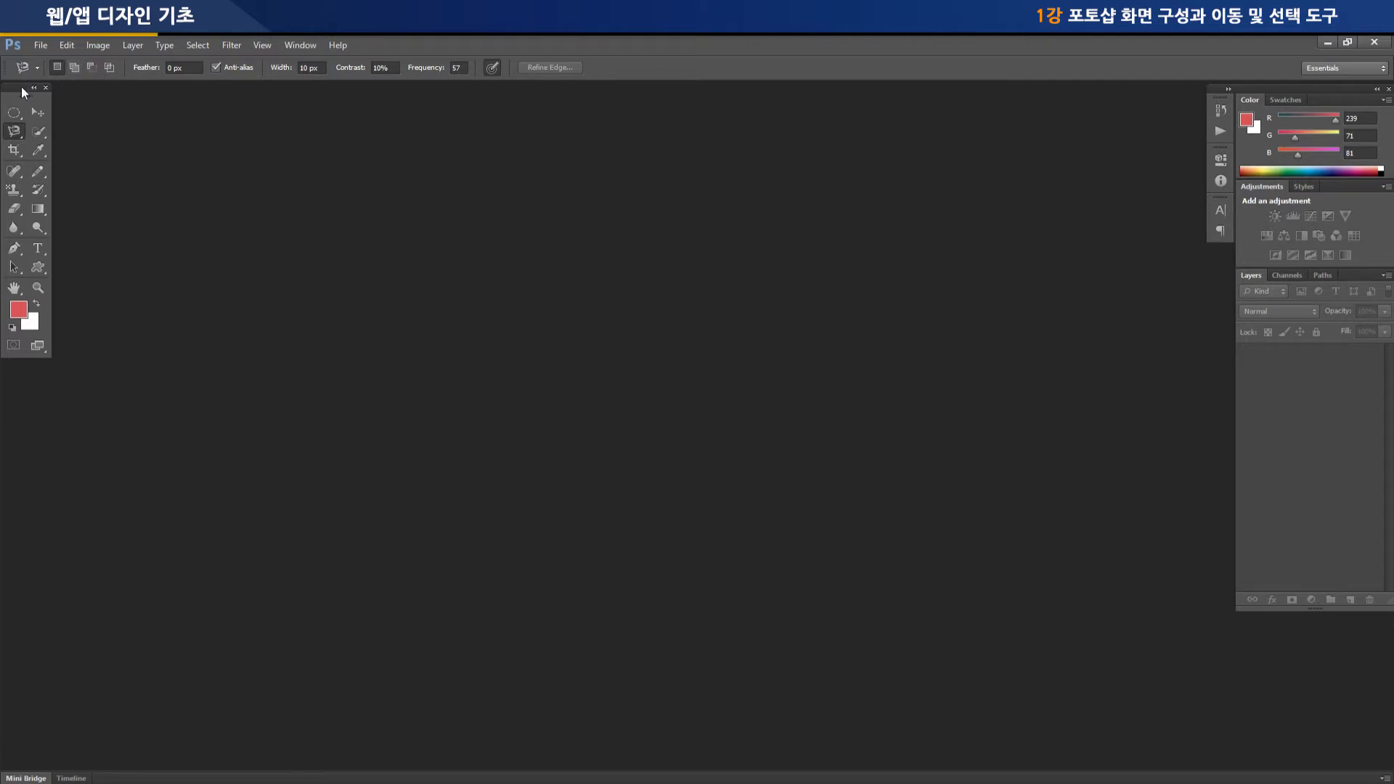
# Examine the options of the selection, crop, eyedropper, healing, pencil, move, gradient and eraser tools one by one
pyautogui.click(14, 112)
pyautogui.click(40, 129)
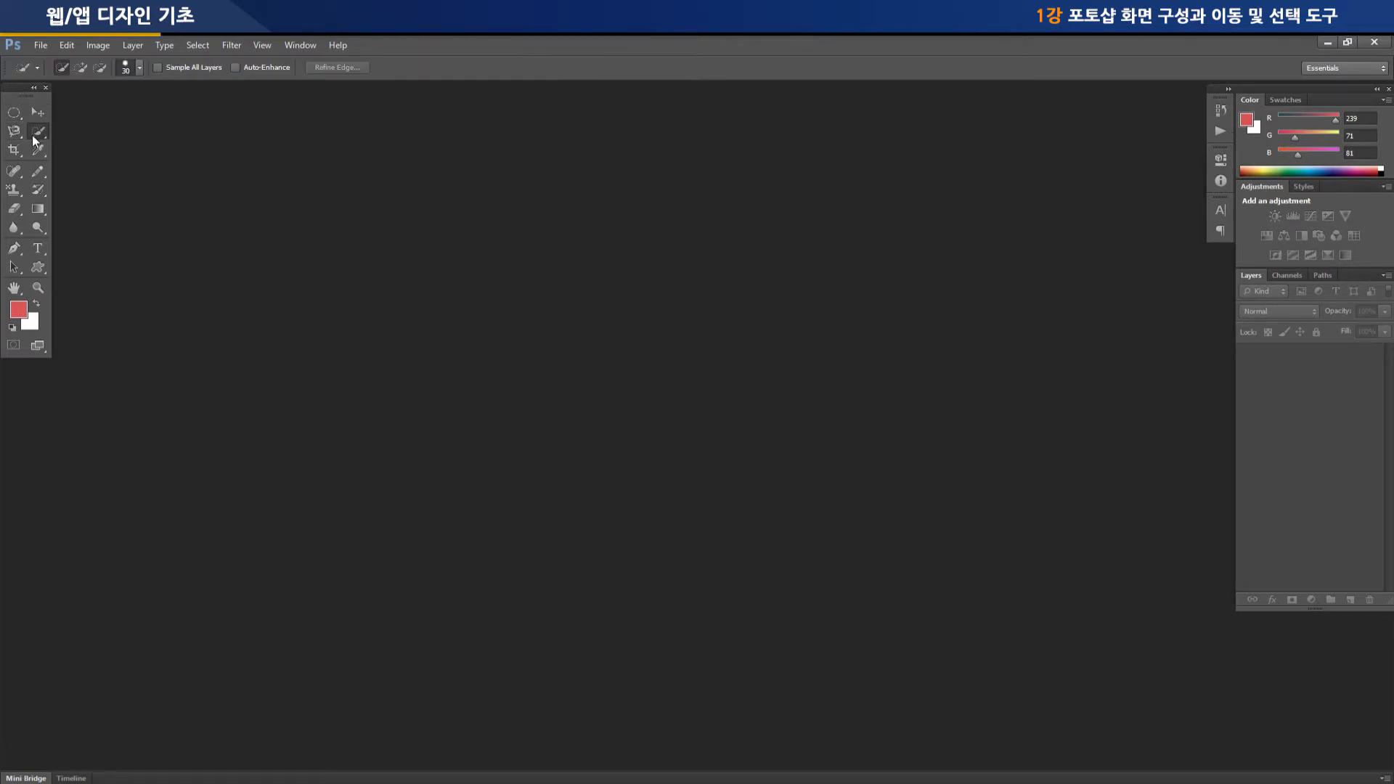
pyautogui.click(13, 149)
pyautogui.click(38, 151)
pyautogui.click(40, 172)
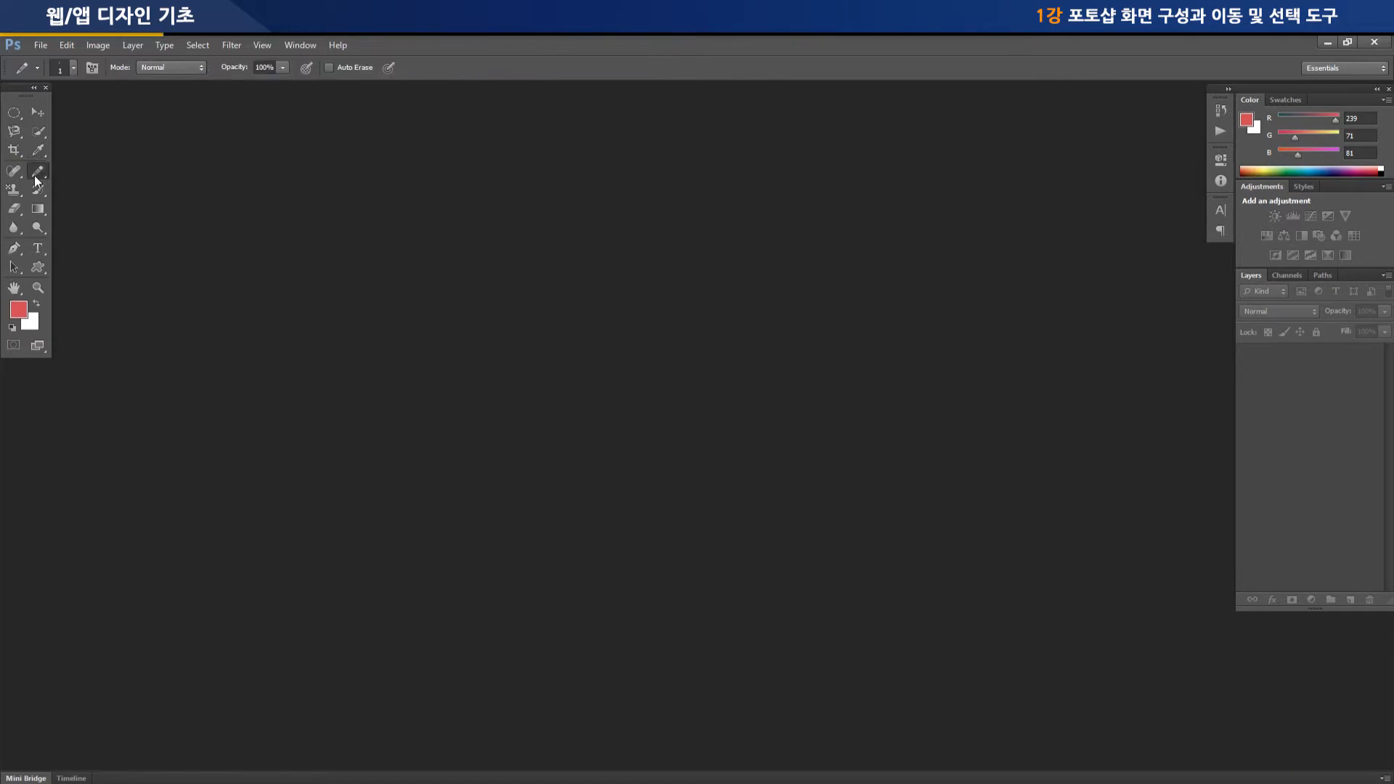
pyautogui.click(40, 173)
pyautogui.click(39, 152)
pyautogui.click(13, 171)
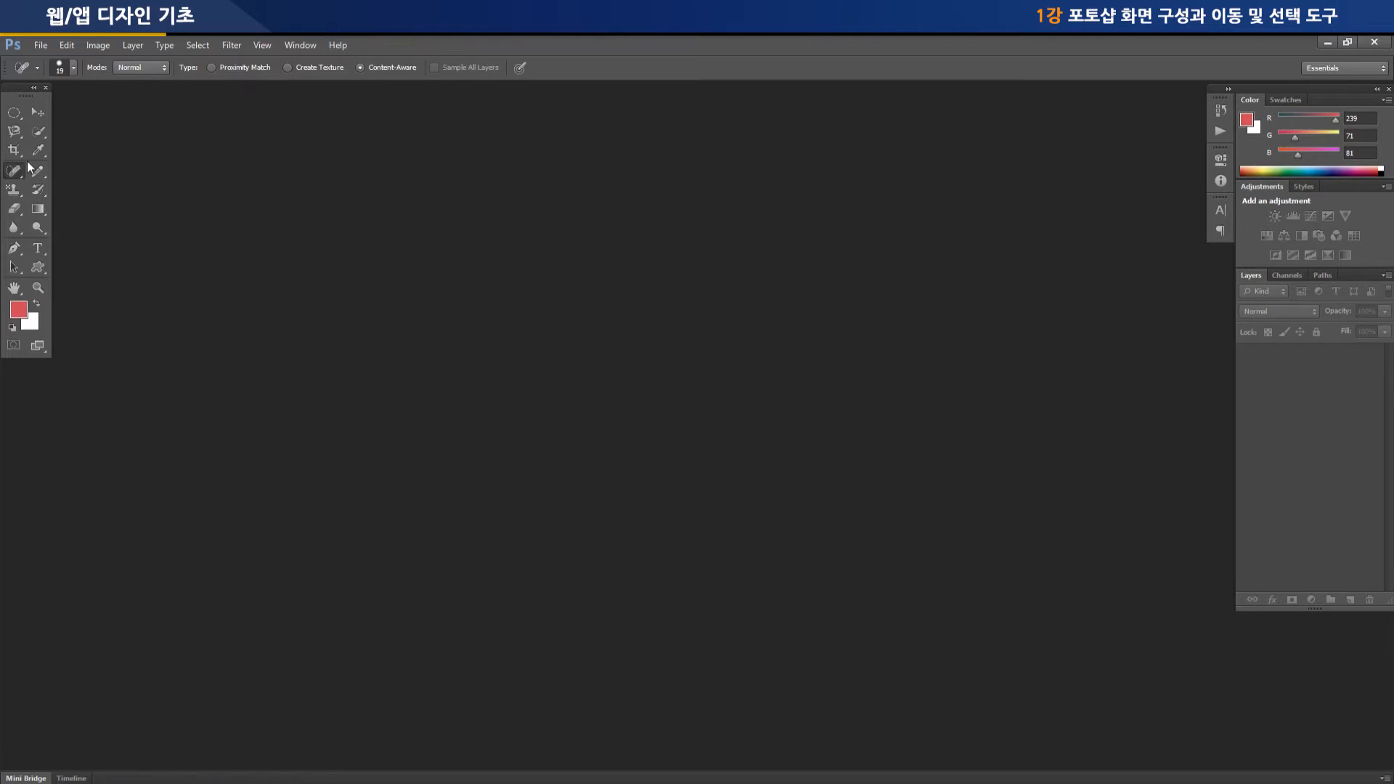
pyautogui.click(41, 152)
pyautogui.click(41, 173)
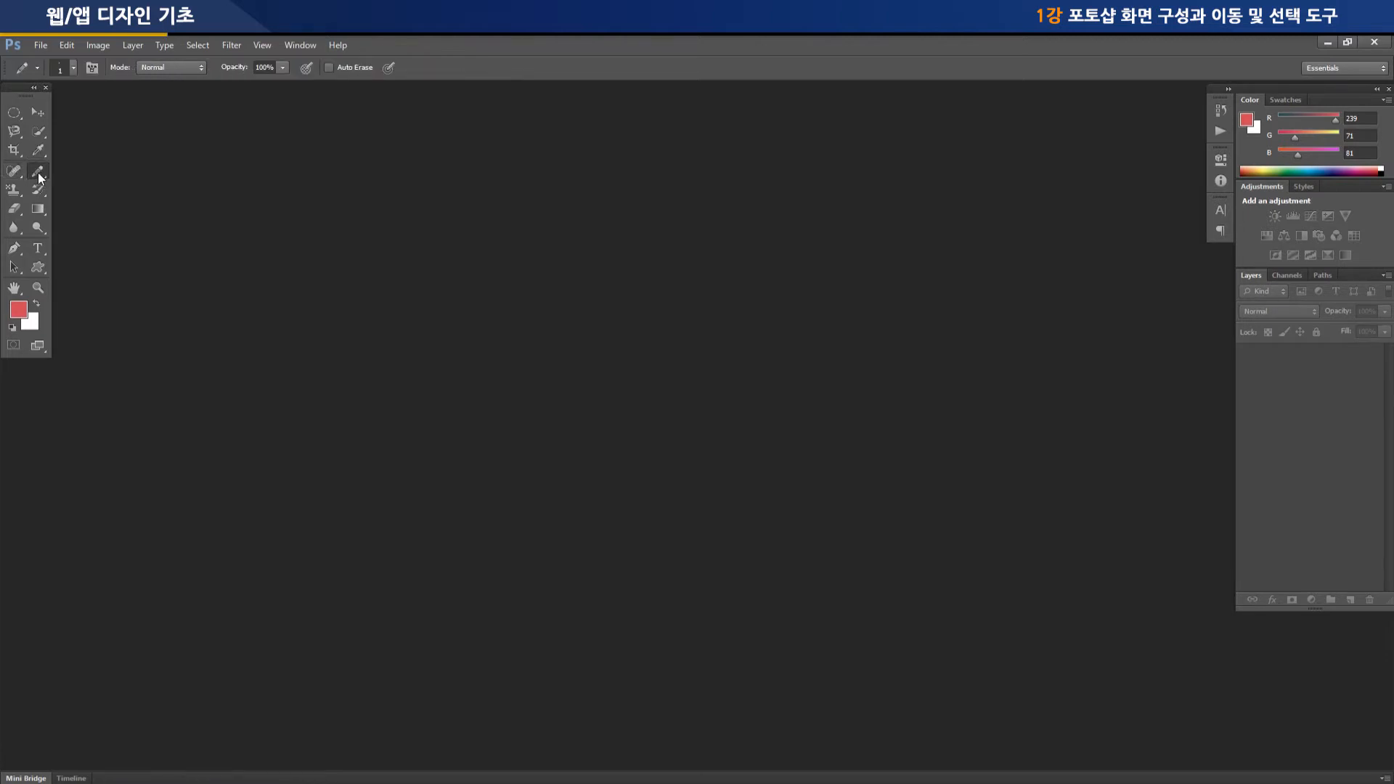
pyautogui.click(21, 210)
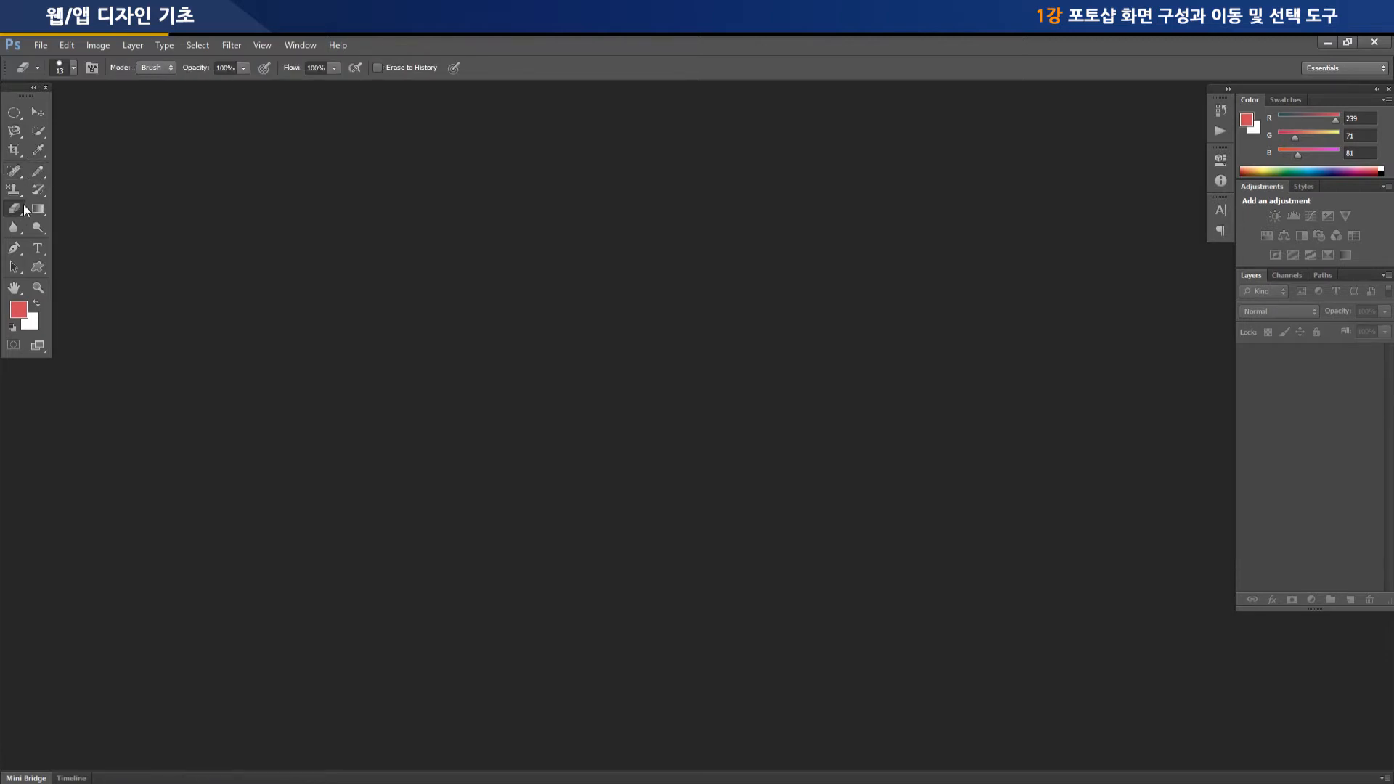
pyautogui.click(36, 112)
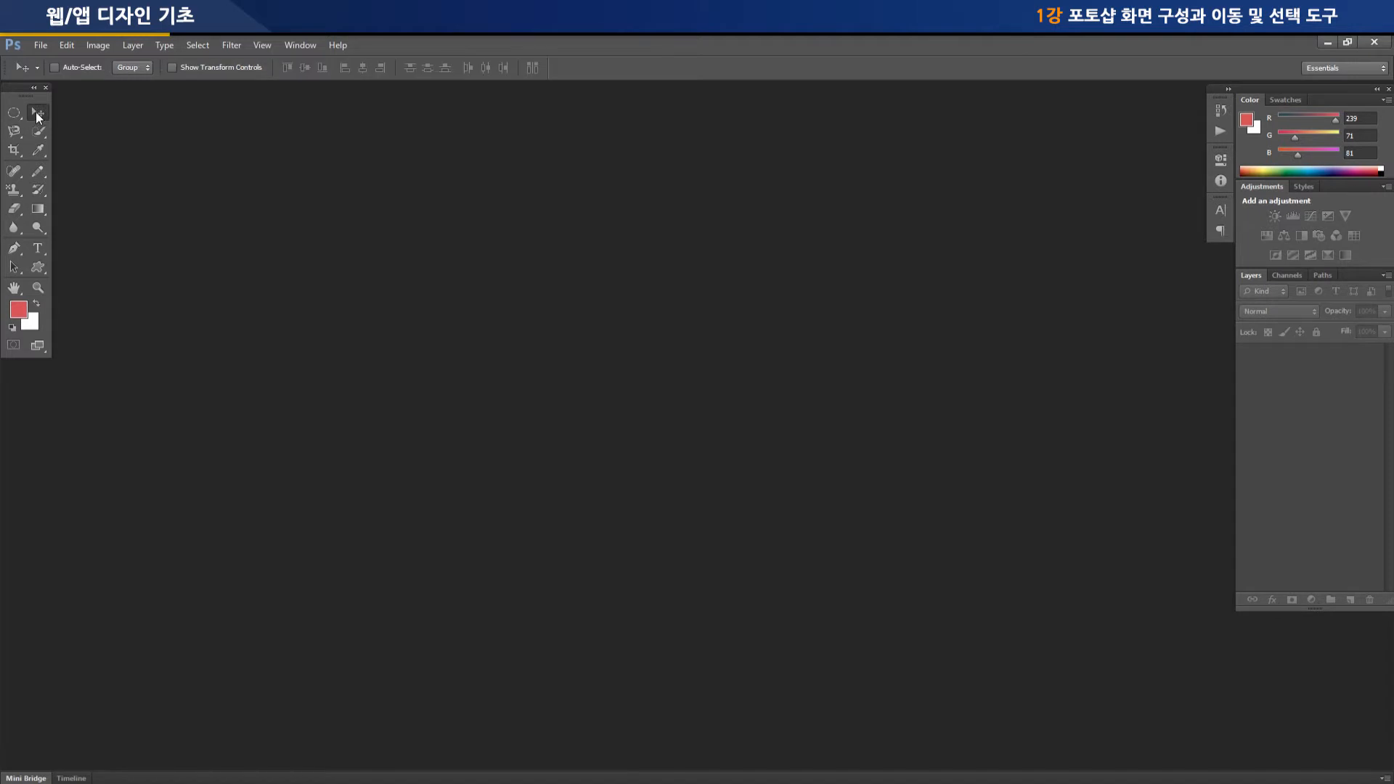
pyautogui.click(38, 177)
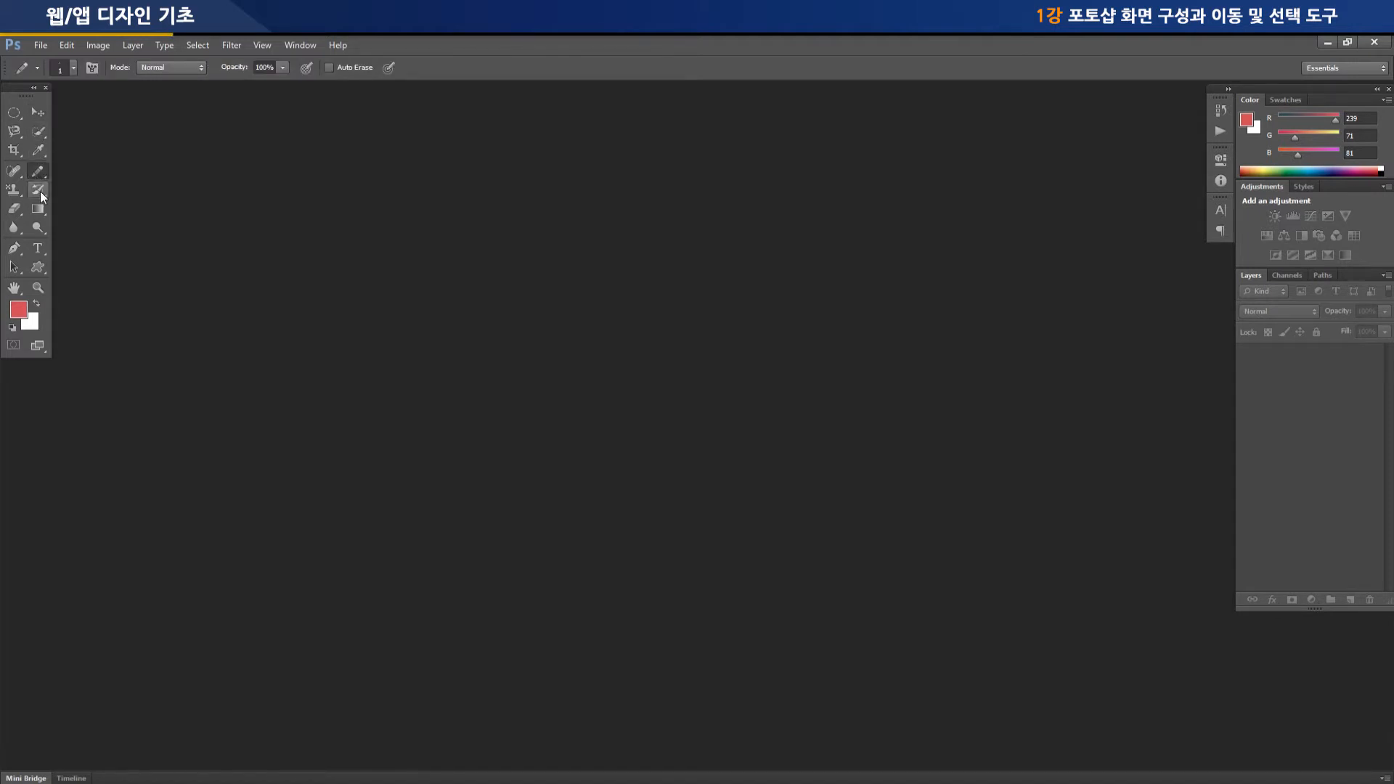
pyautogui.click(41, 209)
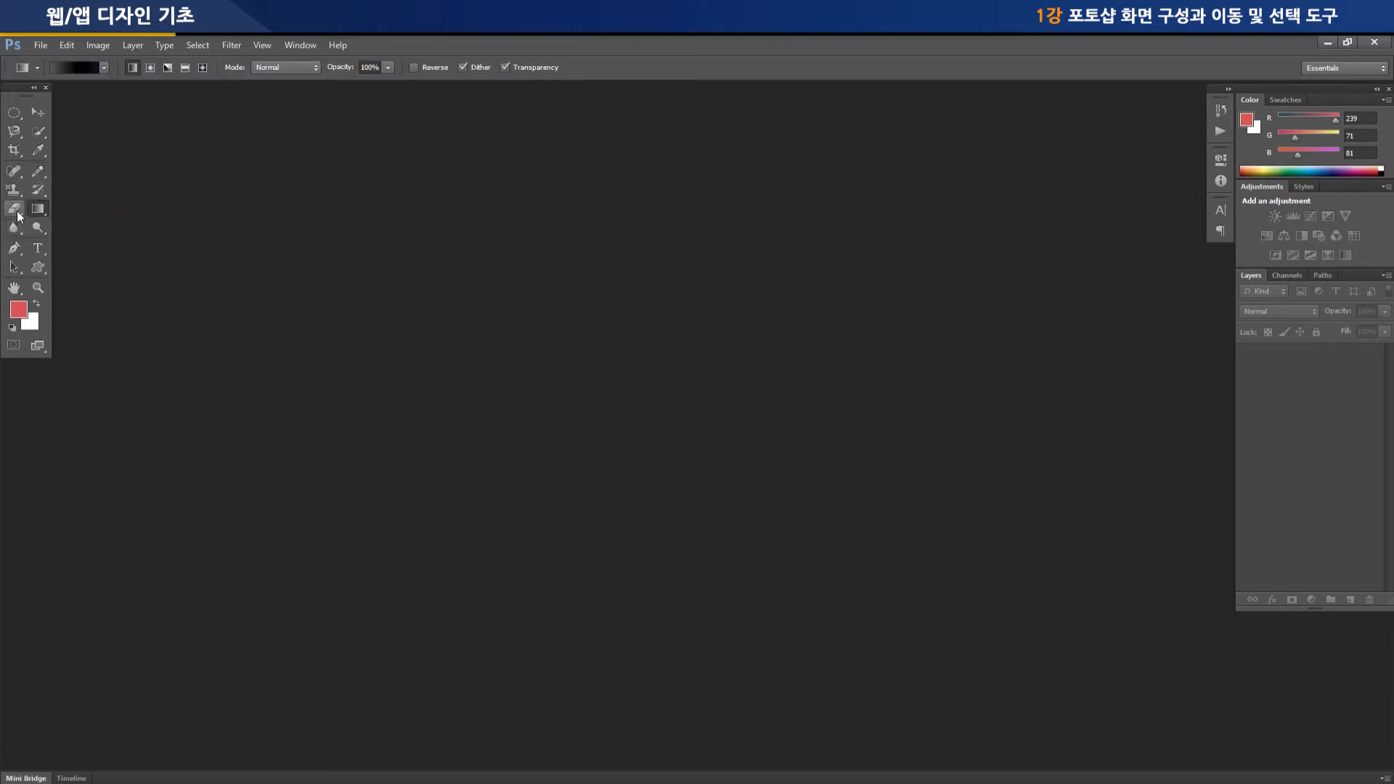
pyautogui.click(21, 210)
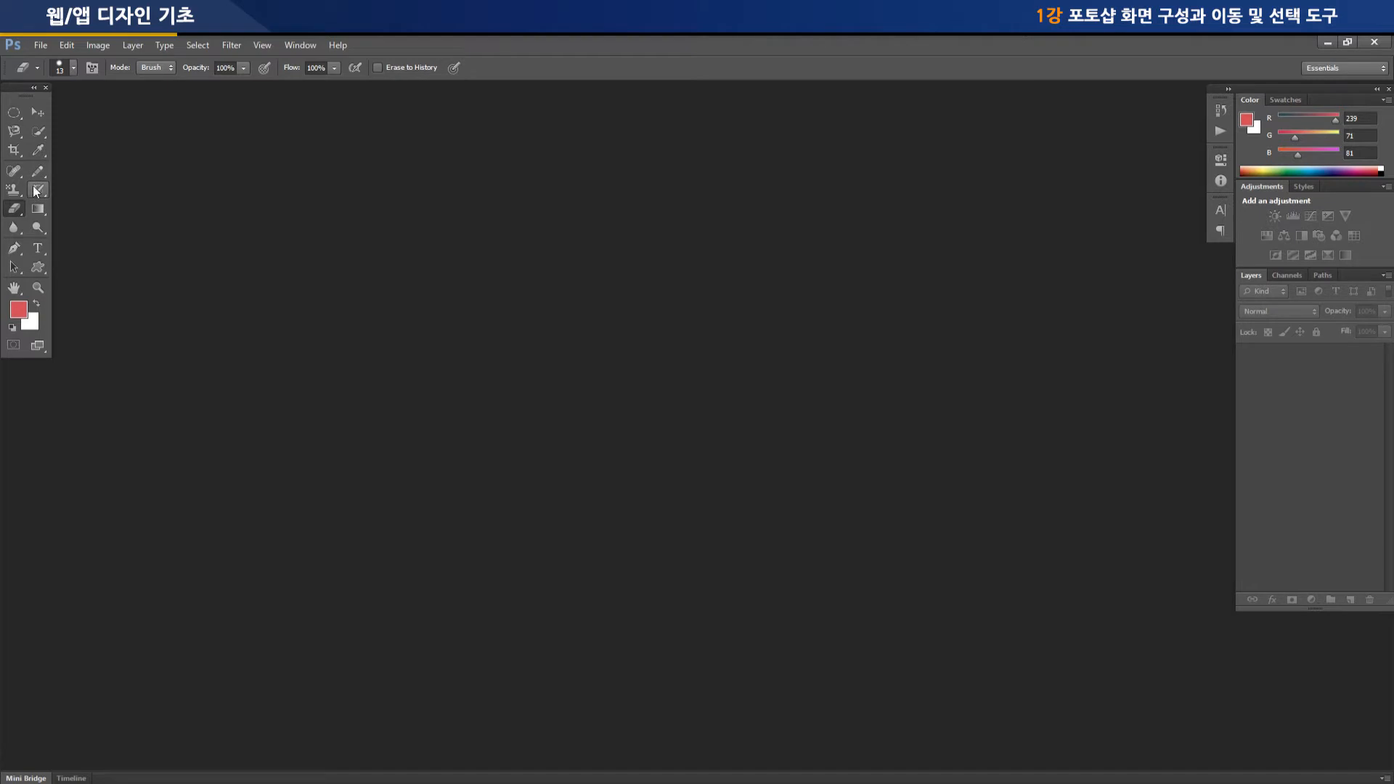
# Select the Elliptical Marquee Tool and view the other marquee tools grouped with it
pyautogui.click(17, 114)
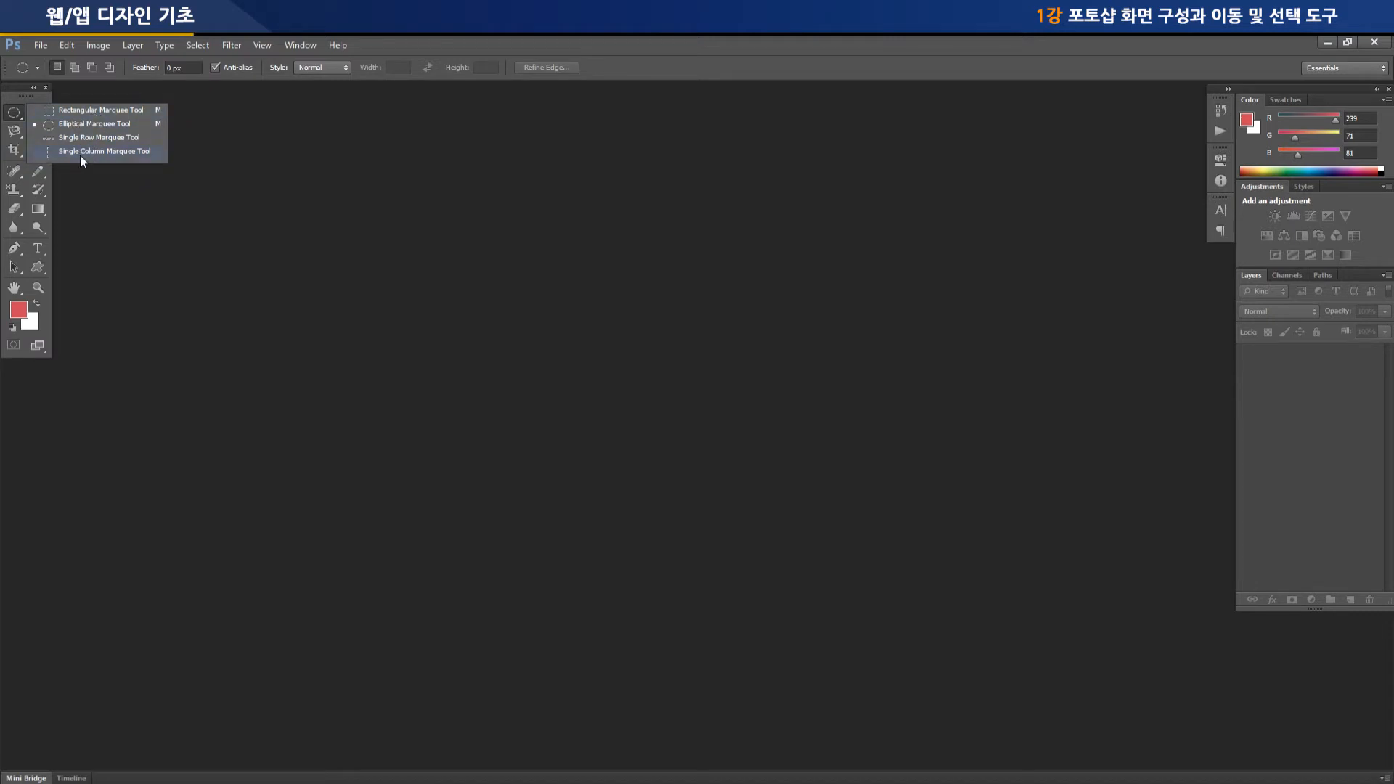
pyautogui.click(13, 116)
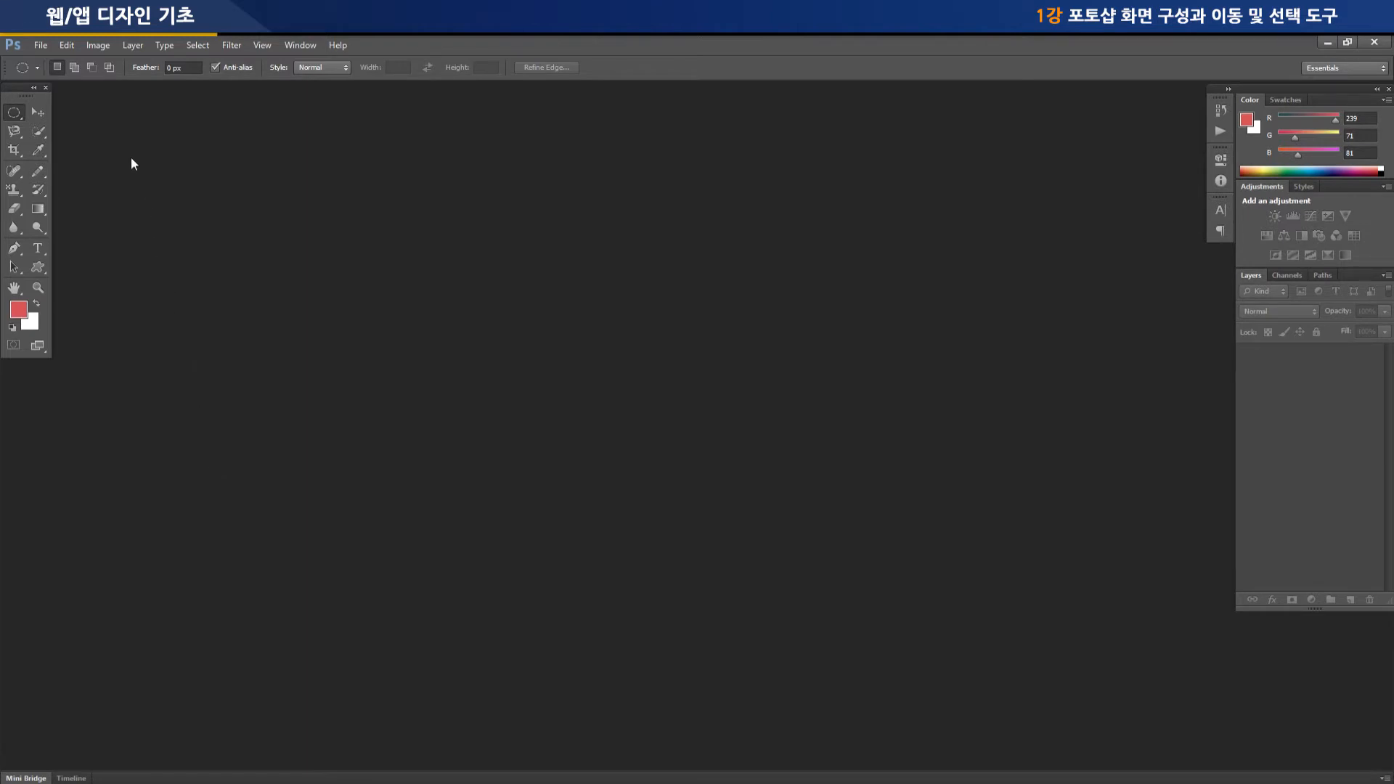
# Compare the color themes in the Interface preferences and choose the second-darkest one
pyautogui.click(64, 46)
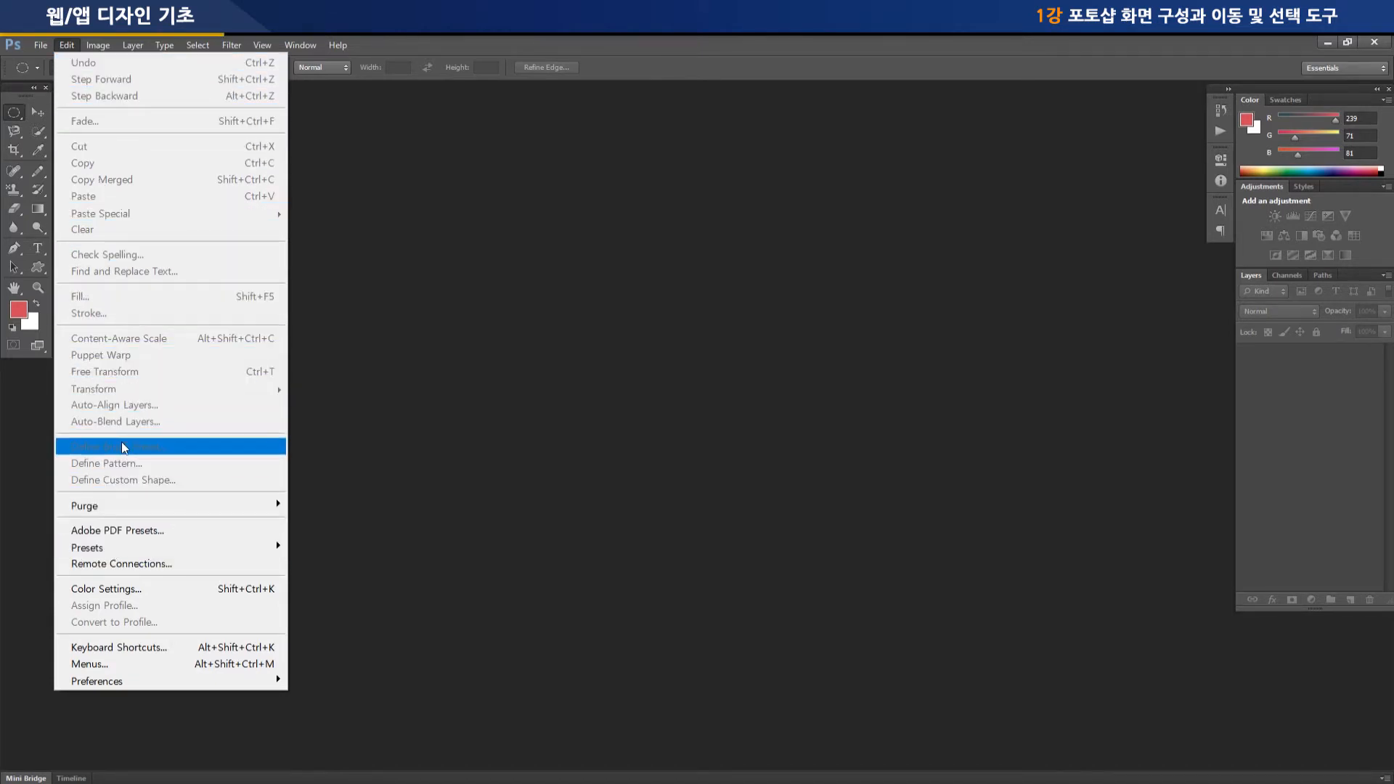
pyautogui.moveTo(125, 683)
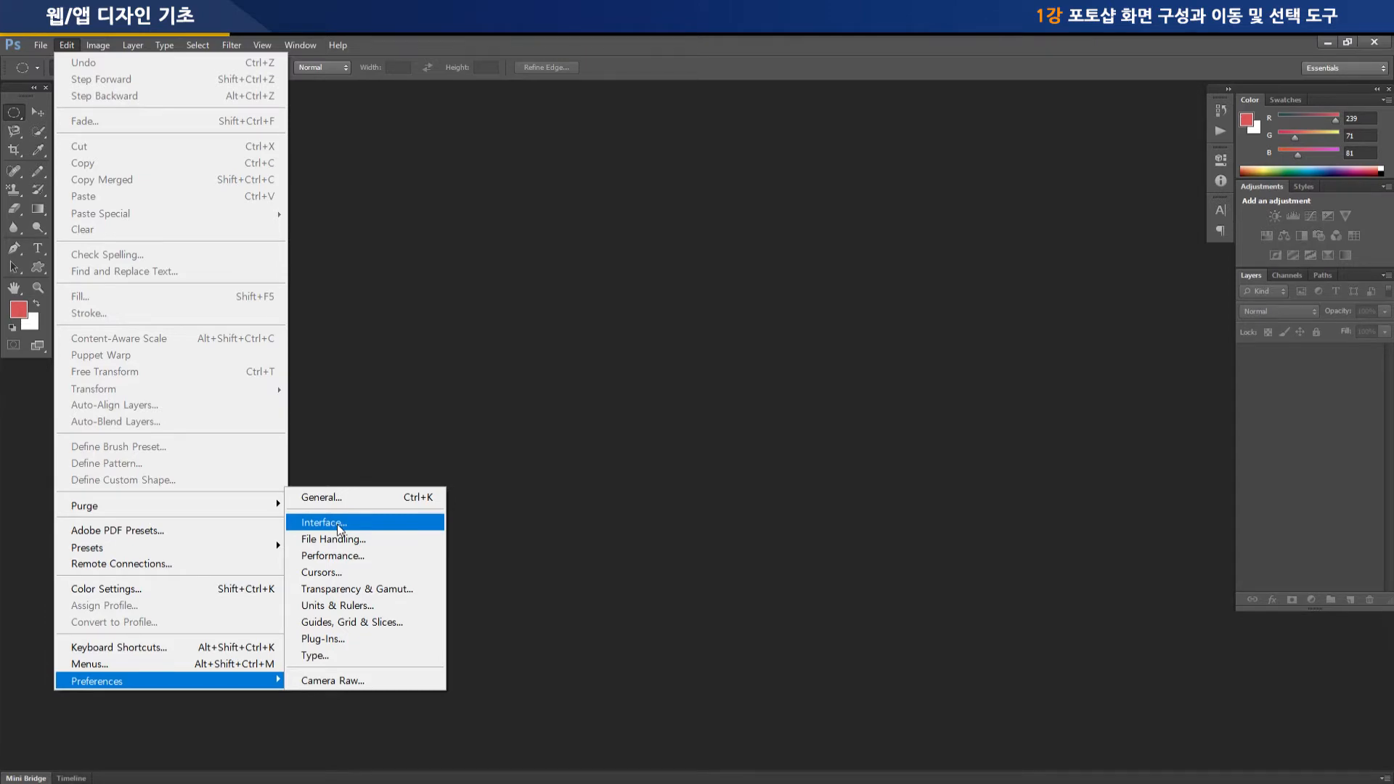
pyautogui.click(391, 520)
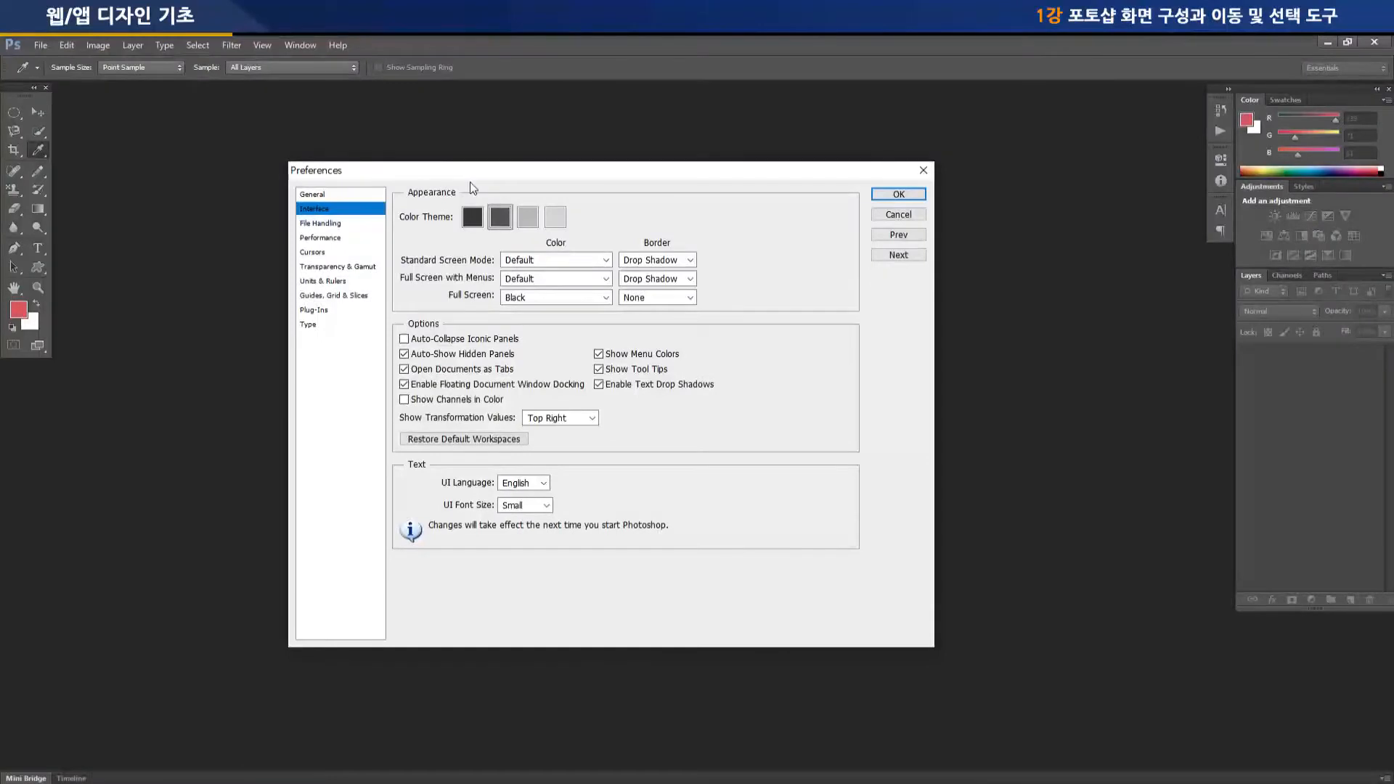
pyautogui.moveTo(467, 171); pyautogui.dragTo(452, 171)
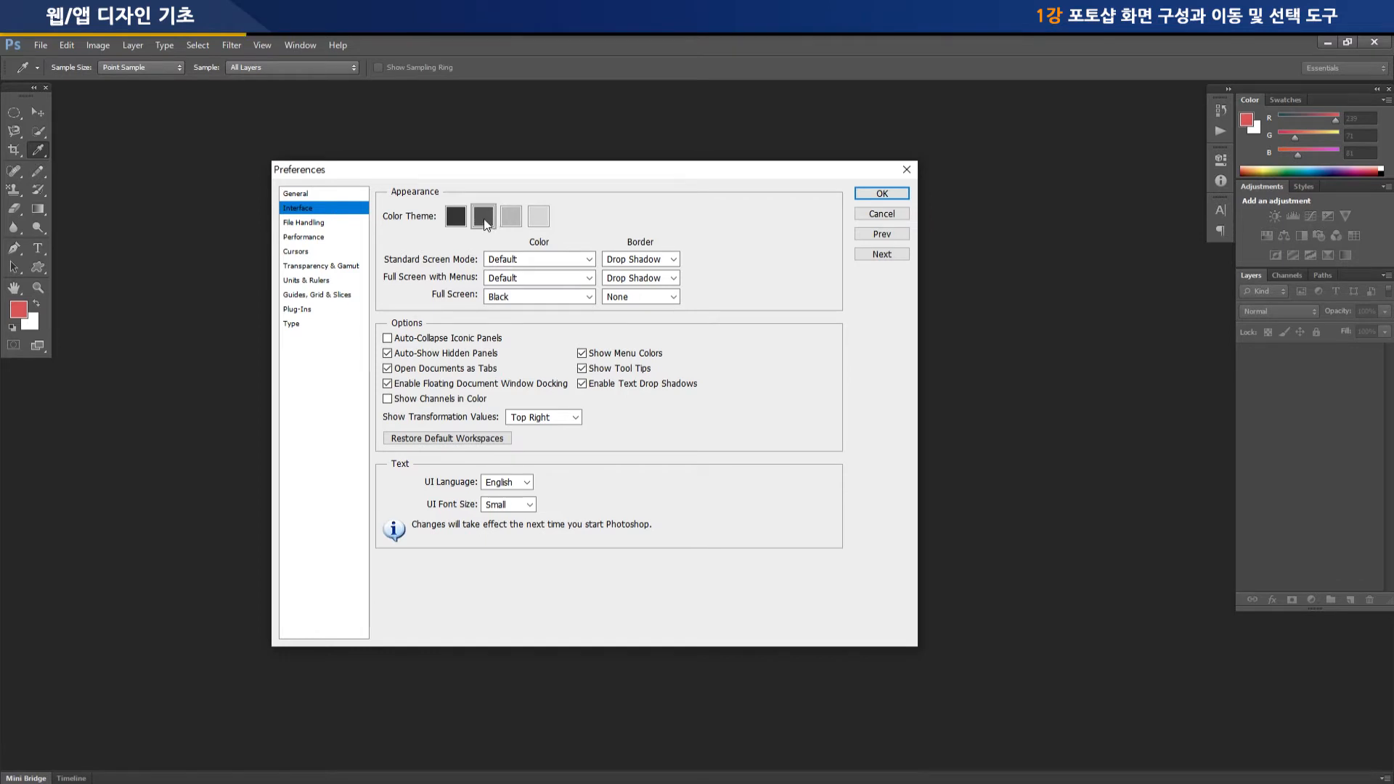
pyautogui.click(512, 216)
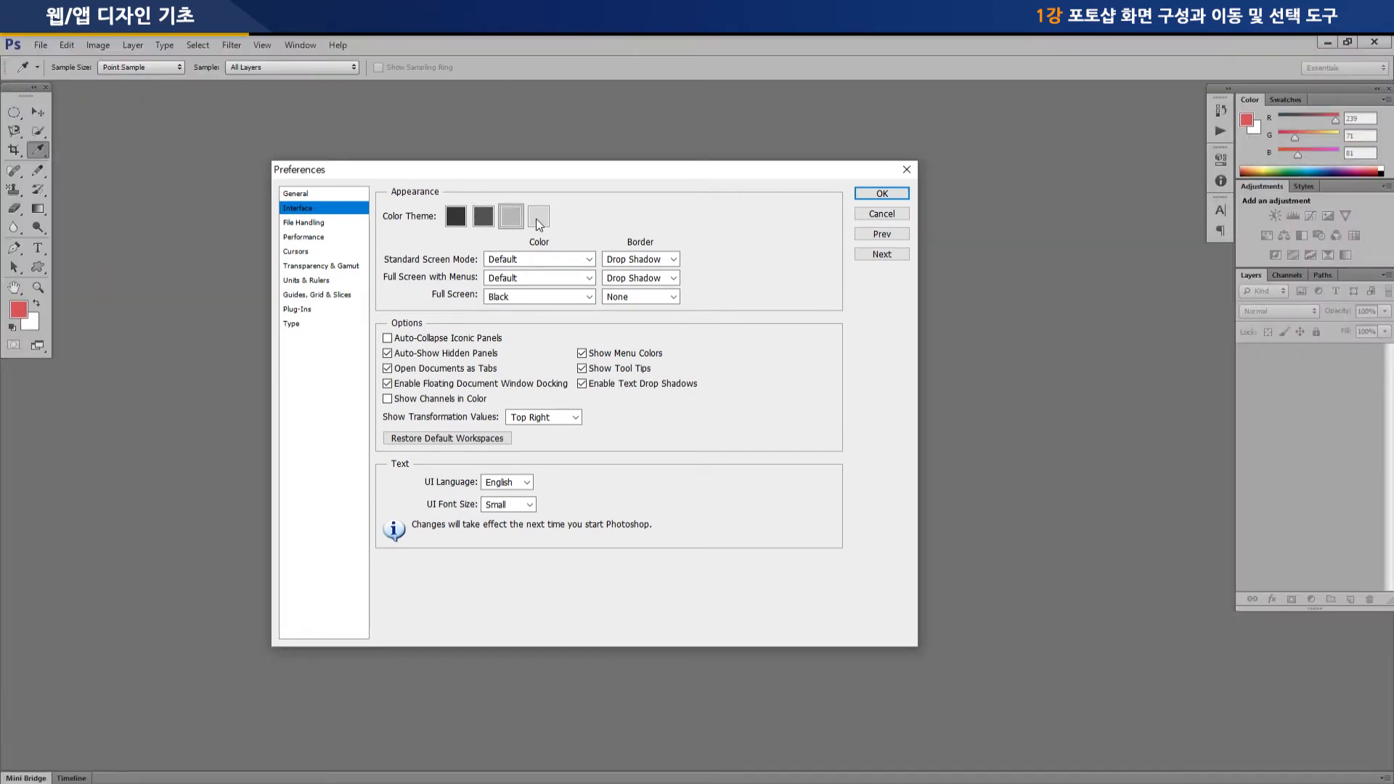
pyautogui.click(538, 220)
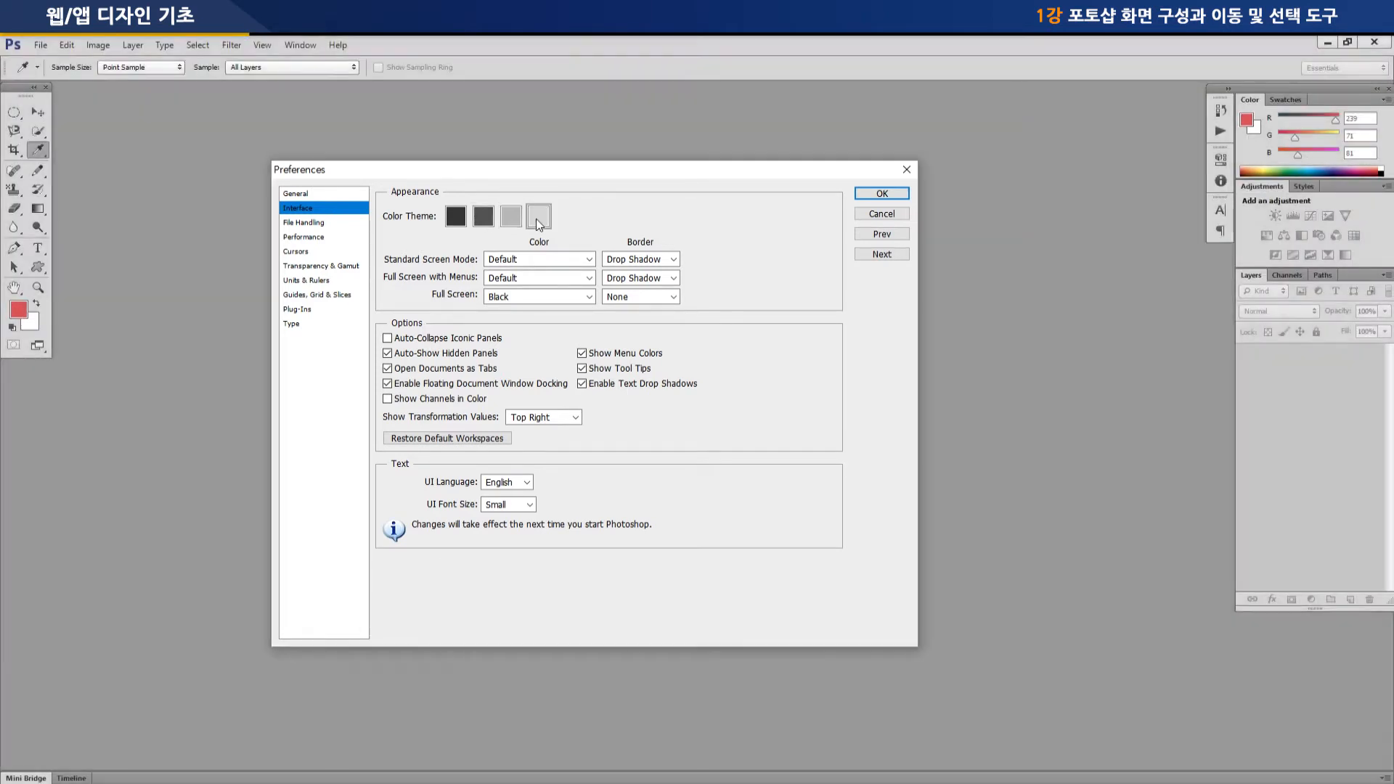
pyautogui.click(461, 220)
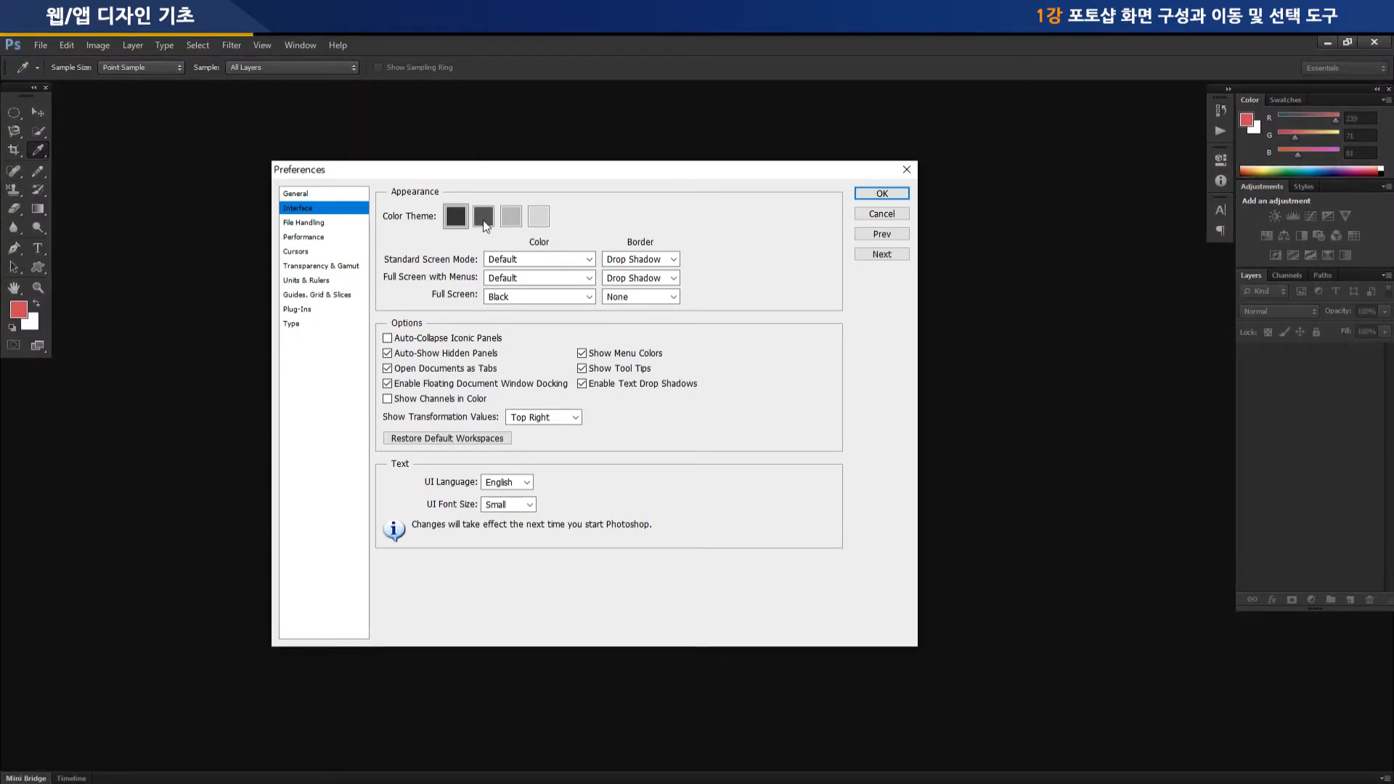
pyautogui.click(484, 225)
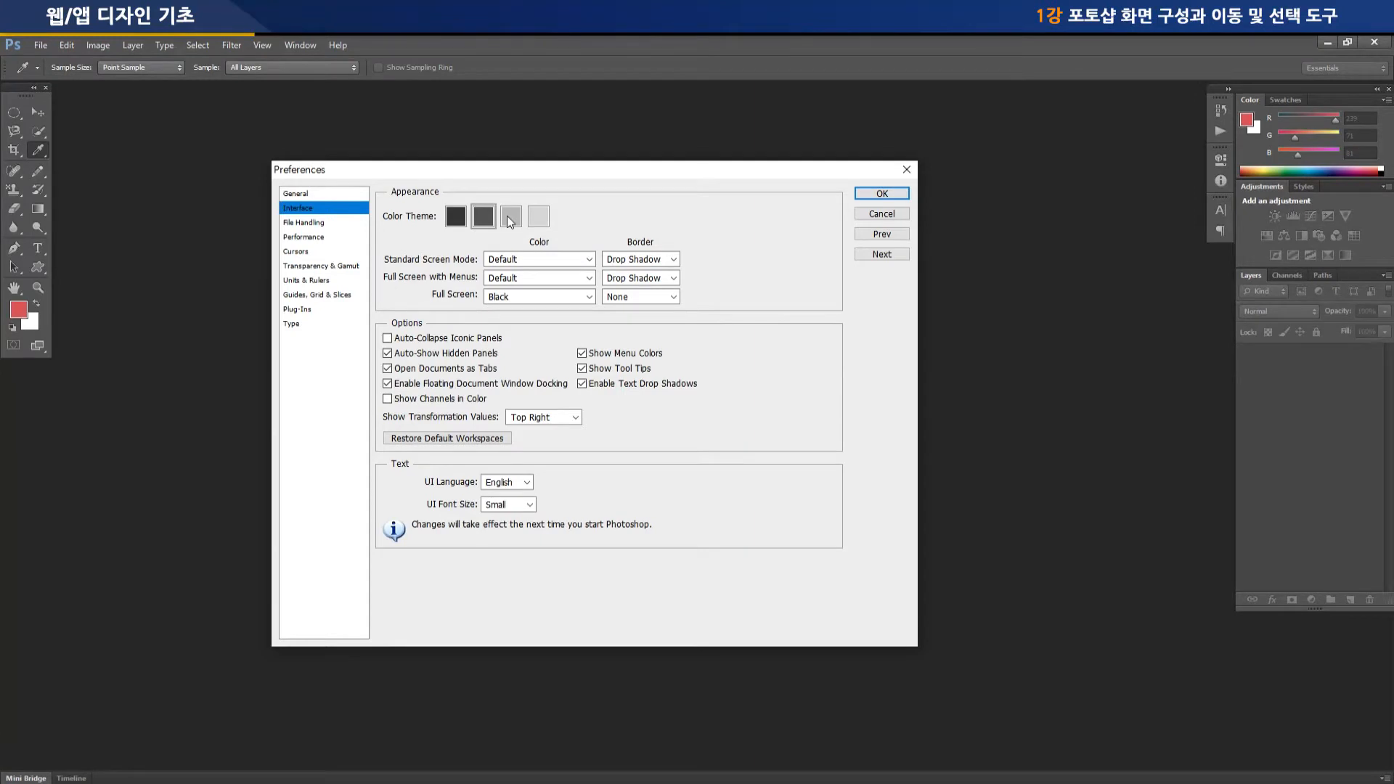
pyautogui.click(510, 221)
pyautogui.click(537, 218)
pyautogui.click(510, 220)
pyautogui.click(485, 223)
# Set the ruler units to Pixels in the Units & Rulers preferences and apply the settings
pyautogui.click(324, 283)
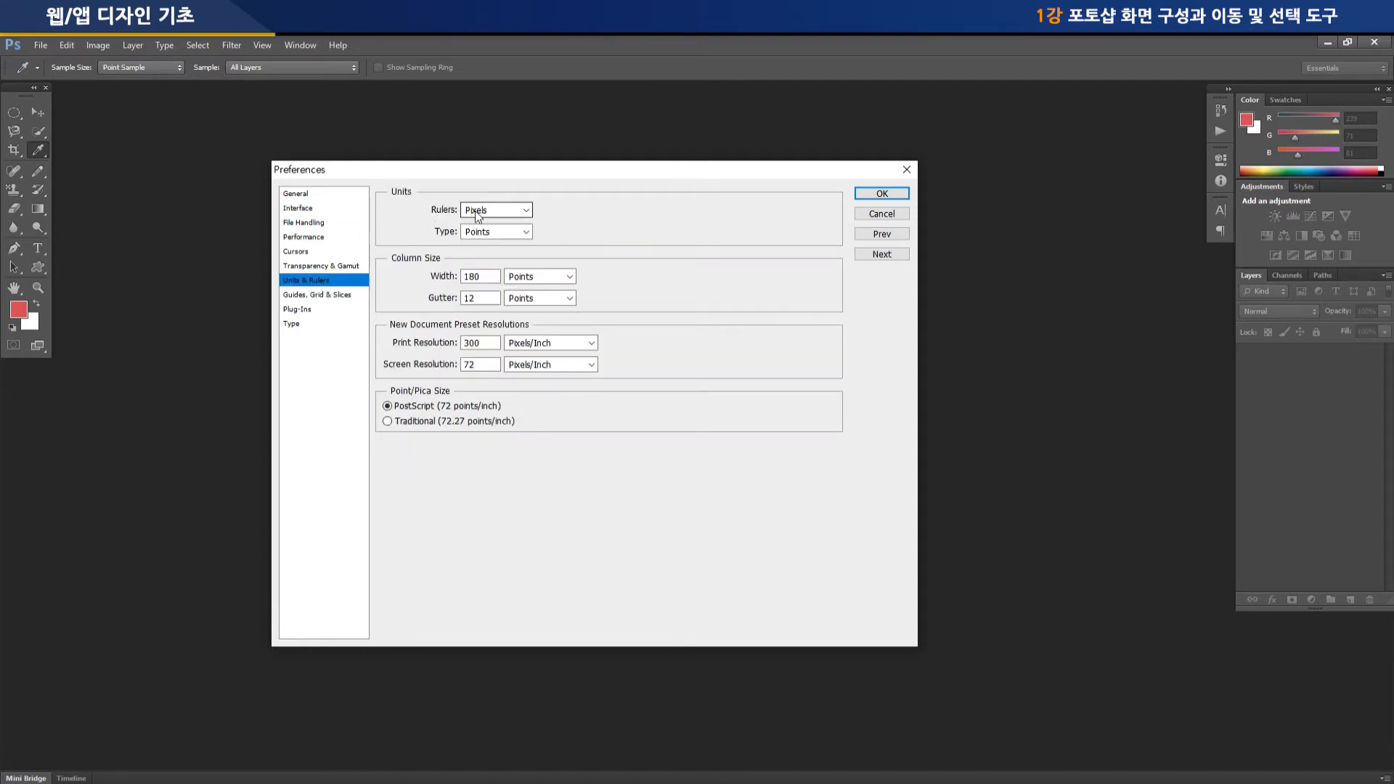
pyautogui.click(526, 210)
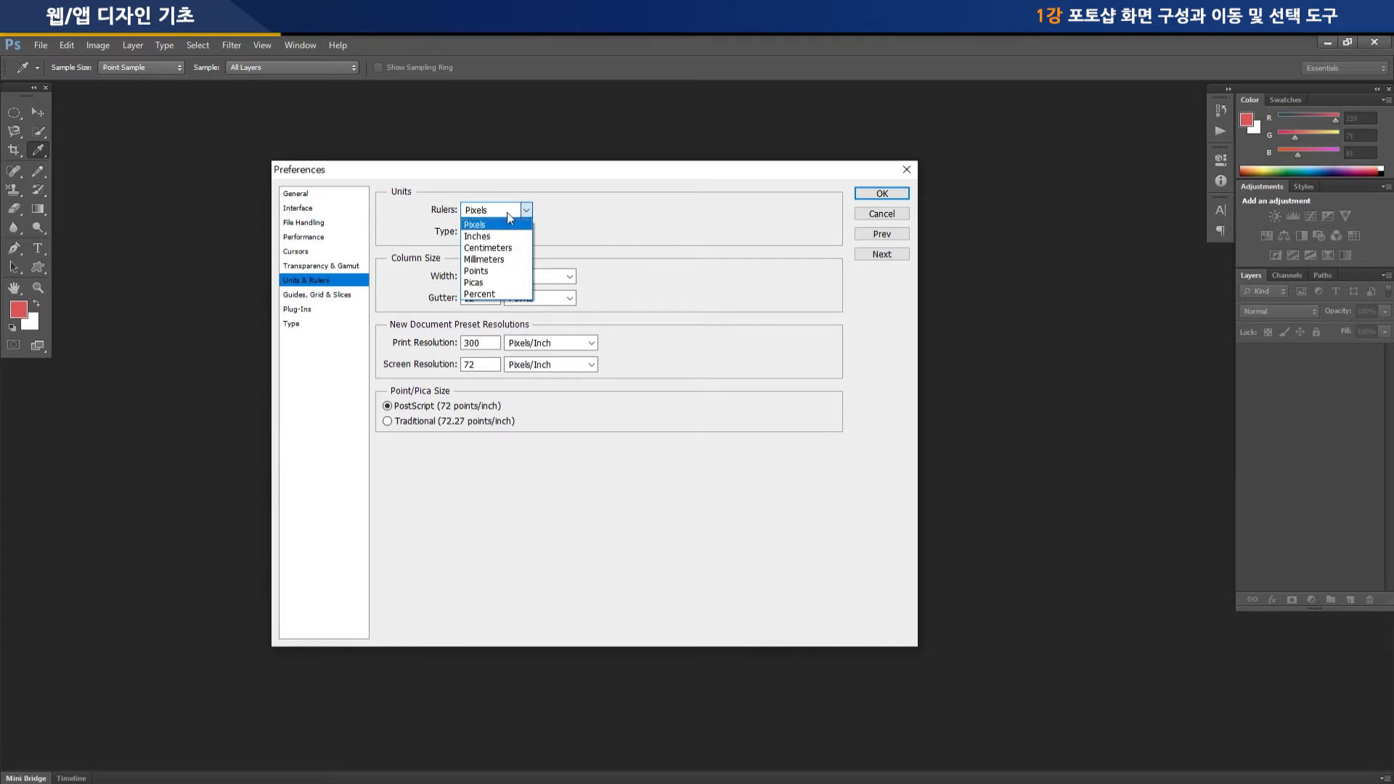
pyautogui.click(508, 223)
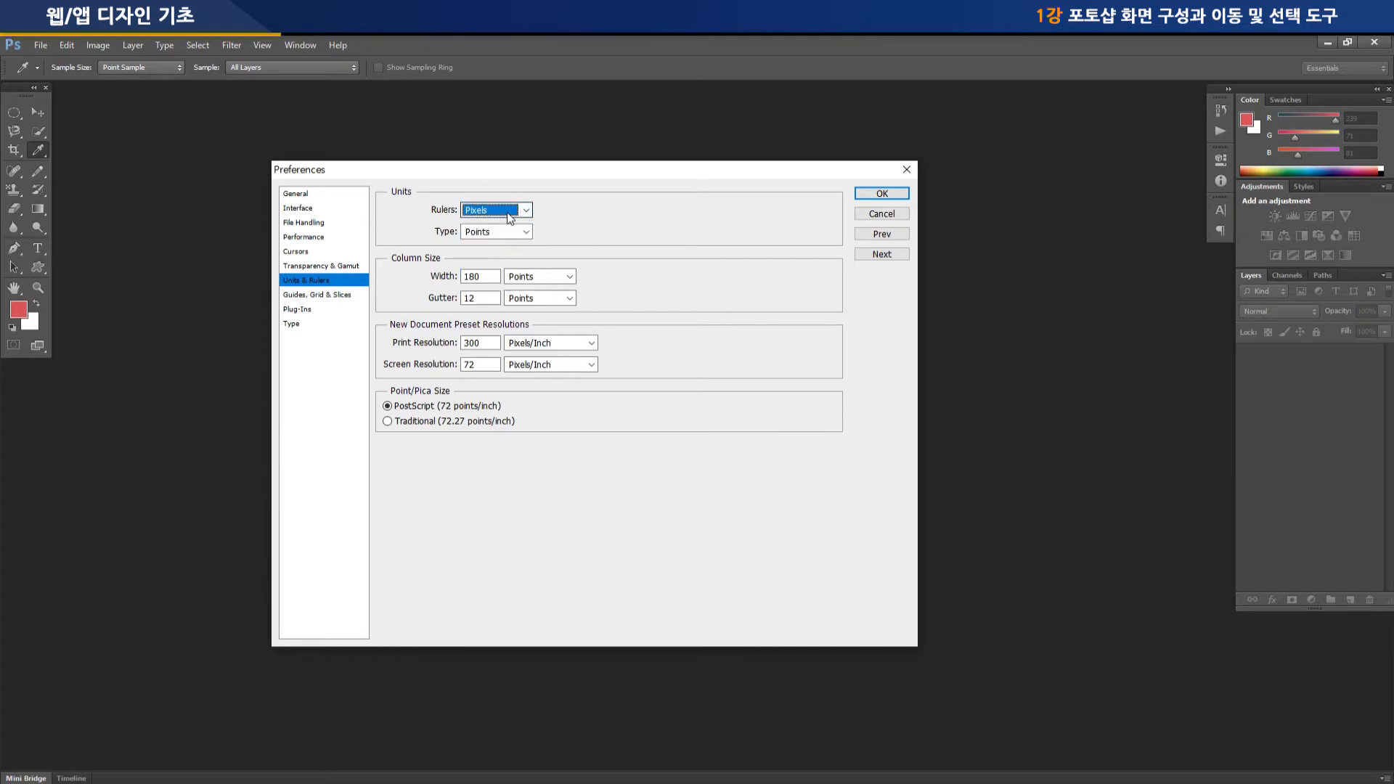
pyautogui.click(883, 194)
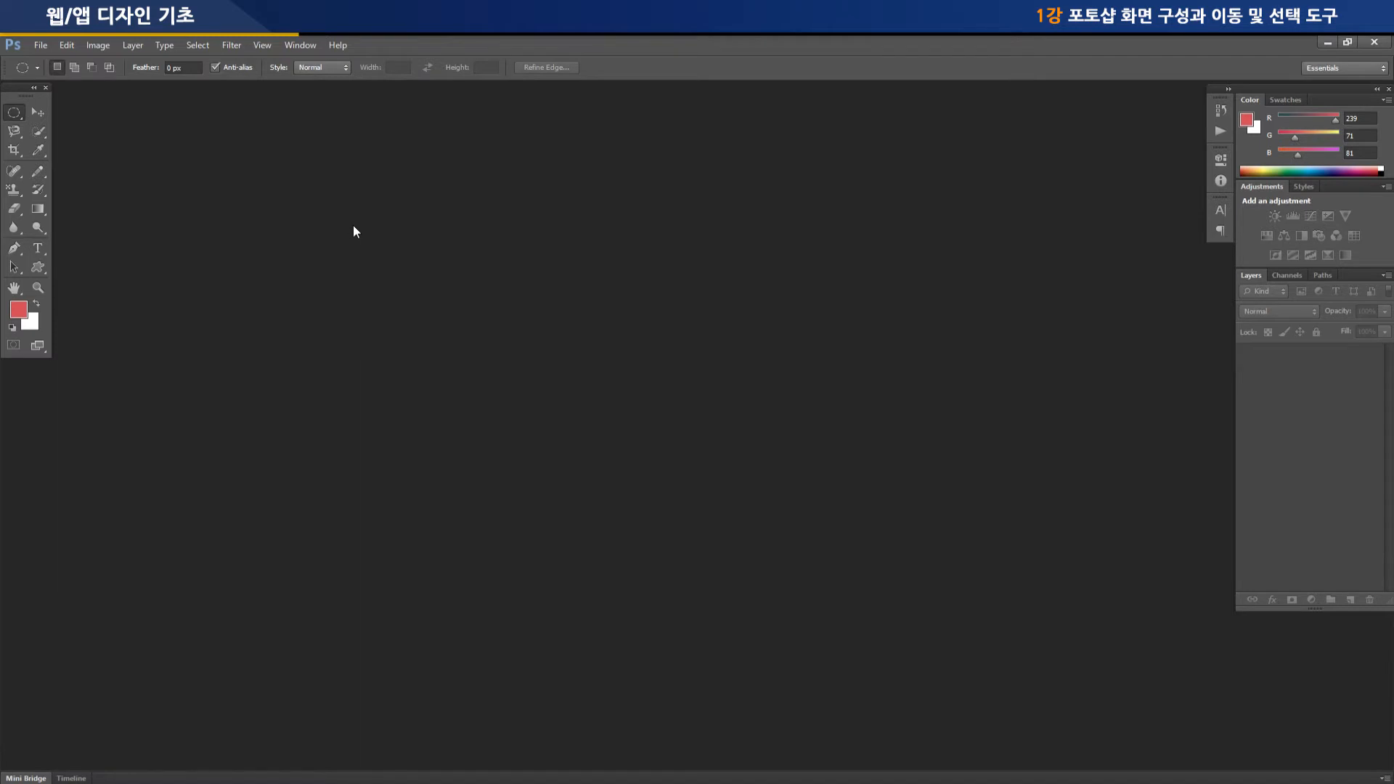
pyautogui.click(41, 46)
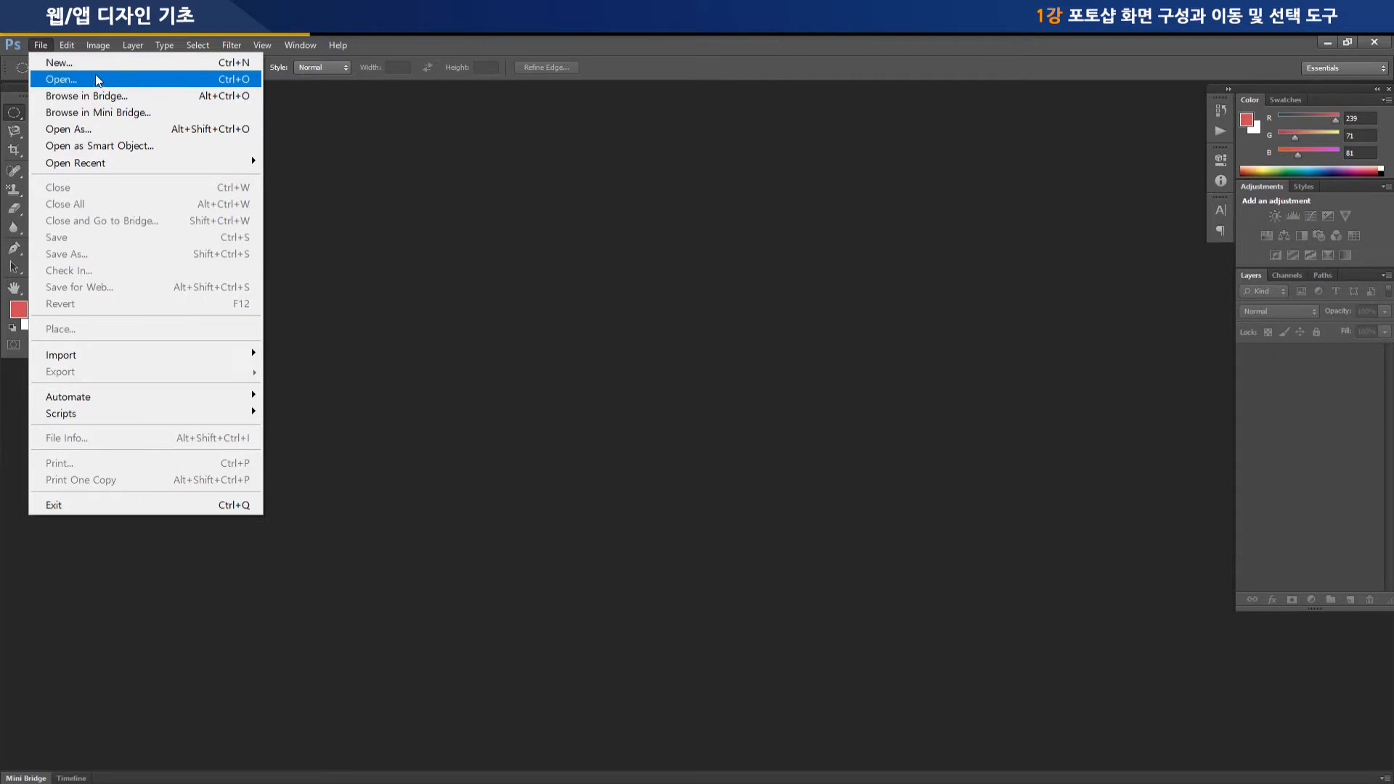
pyautogui.click(231, 45)
pyautogui.click(40, 45)
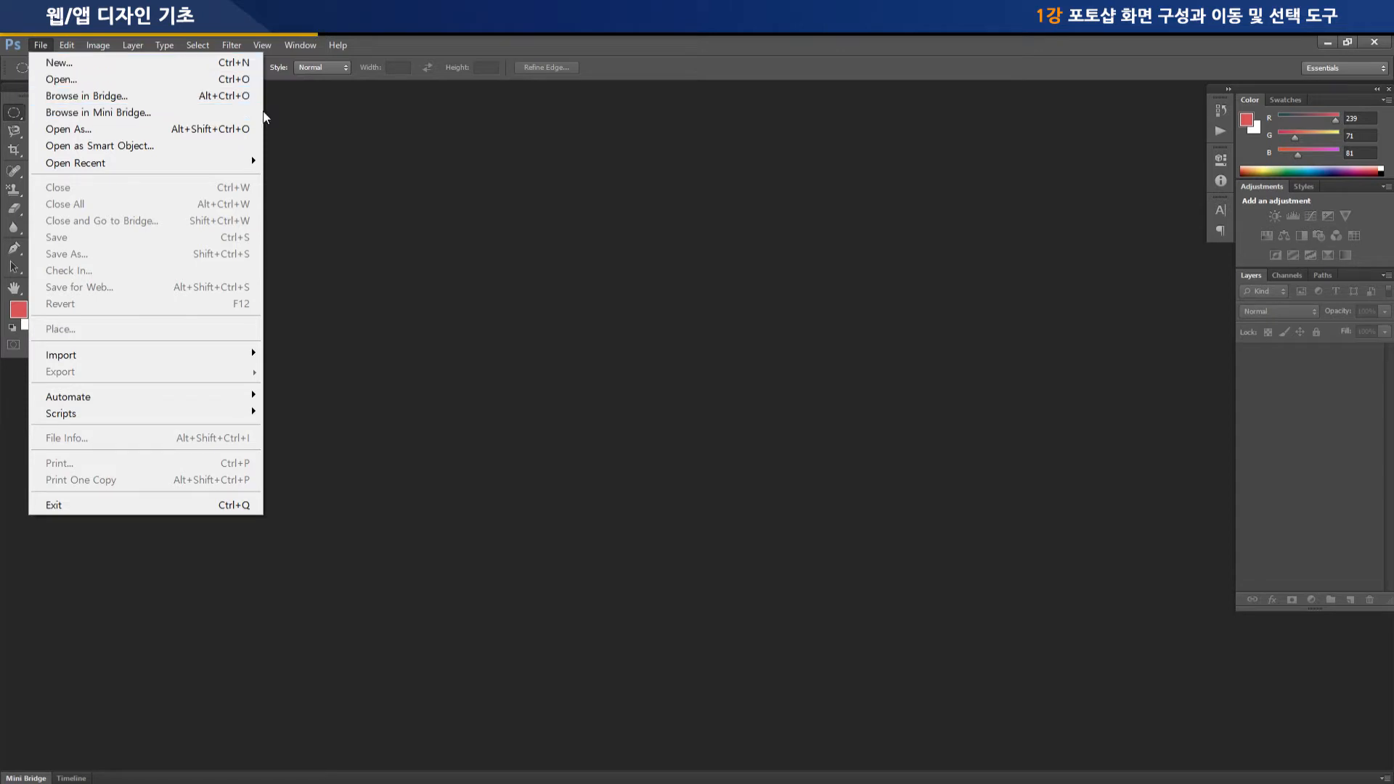
pyautogui.click(234, 45)
# Begin a new document, name it 111, and view the available color modes
pyautogui.click(40, 45)
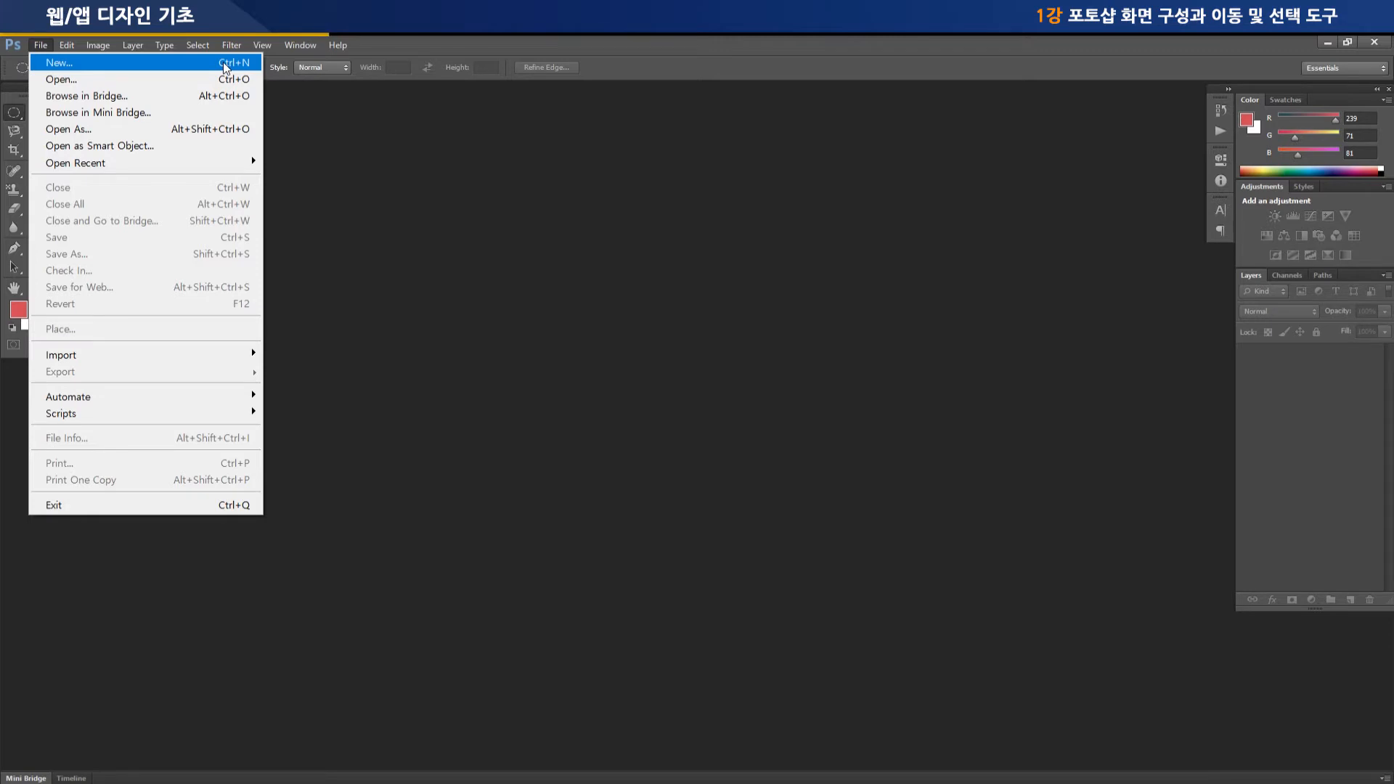
pyautogui.click(66, 69)
pyautogui.moveTo(516, 202); pyautogui.dragTo(460, 194)
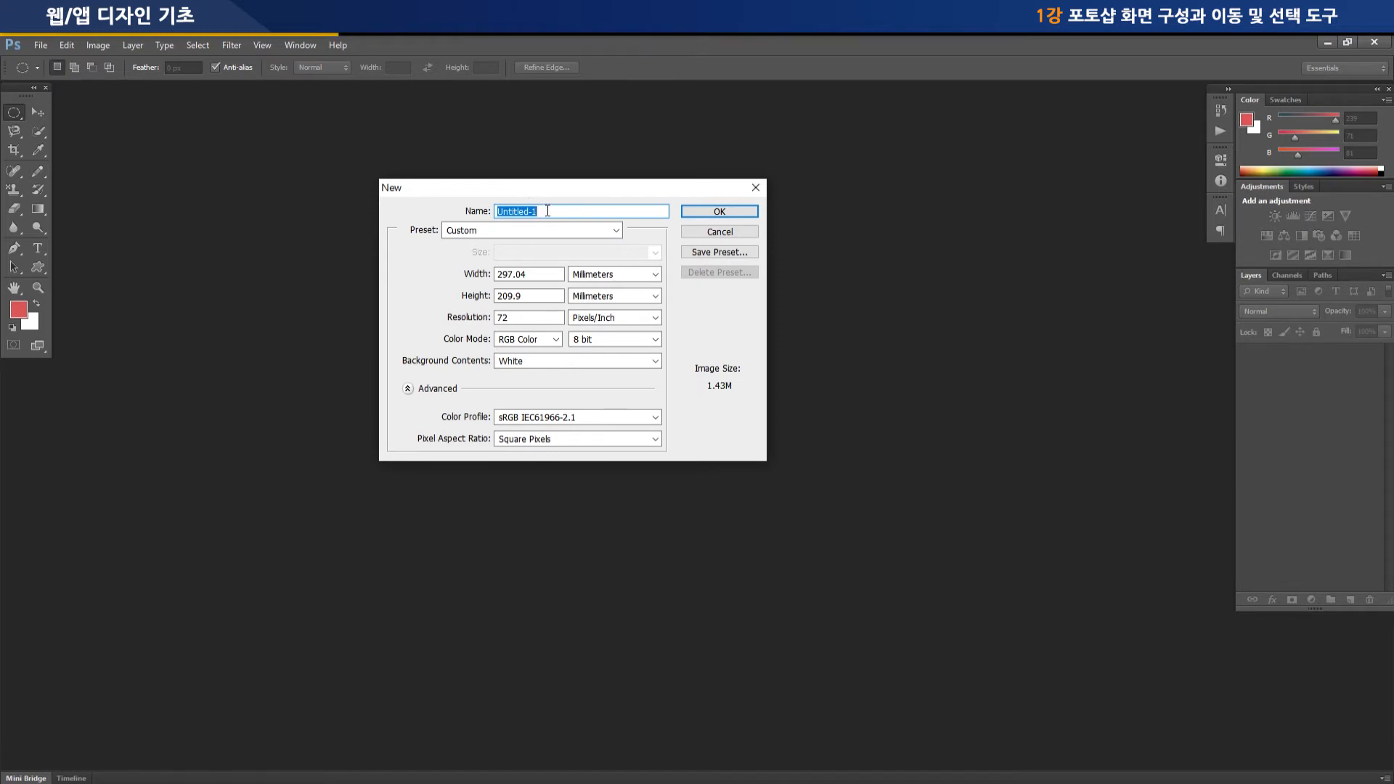
pyautogui.write('111')
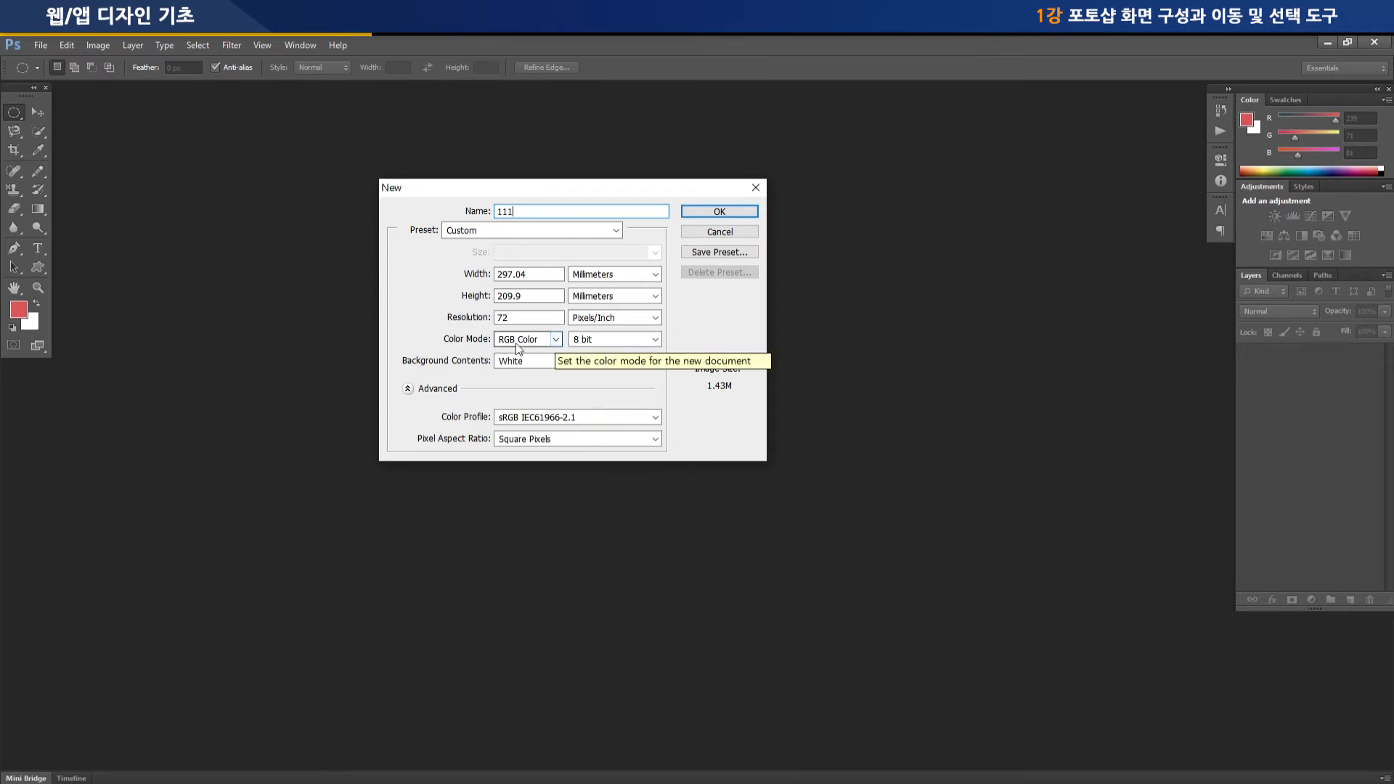
pyautogui.click(556, 339)
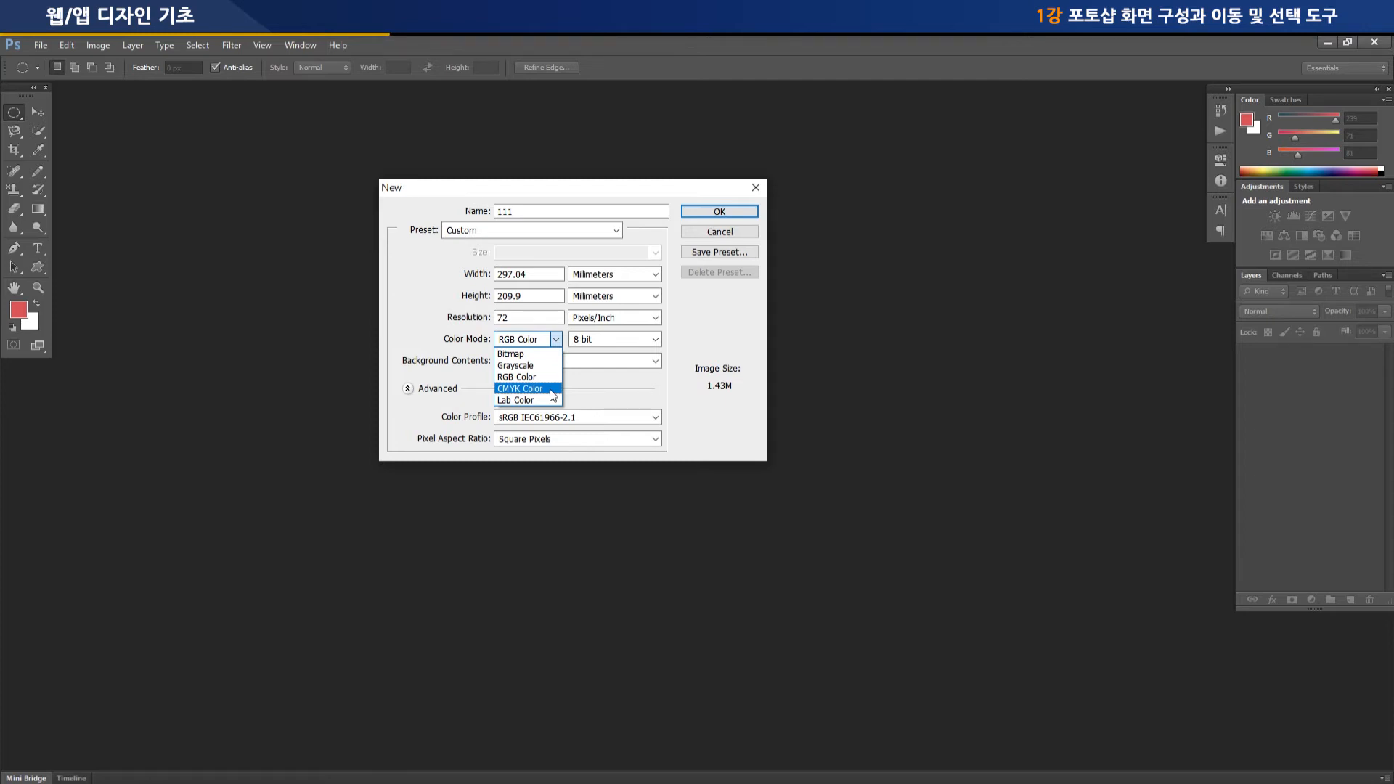
pyautogui.click(550, 341)
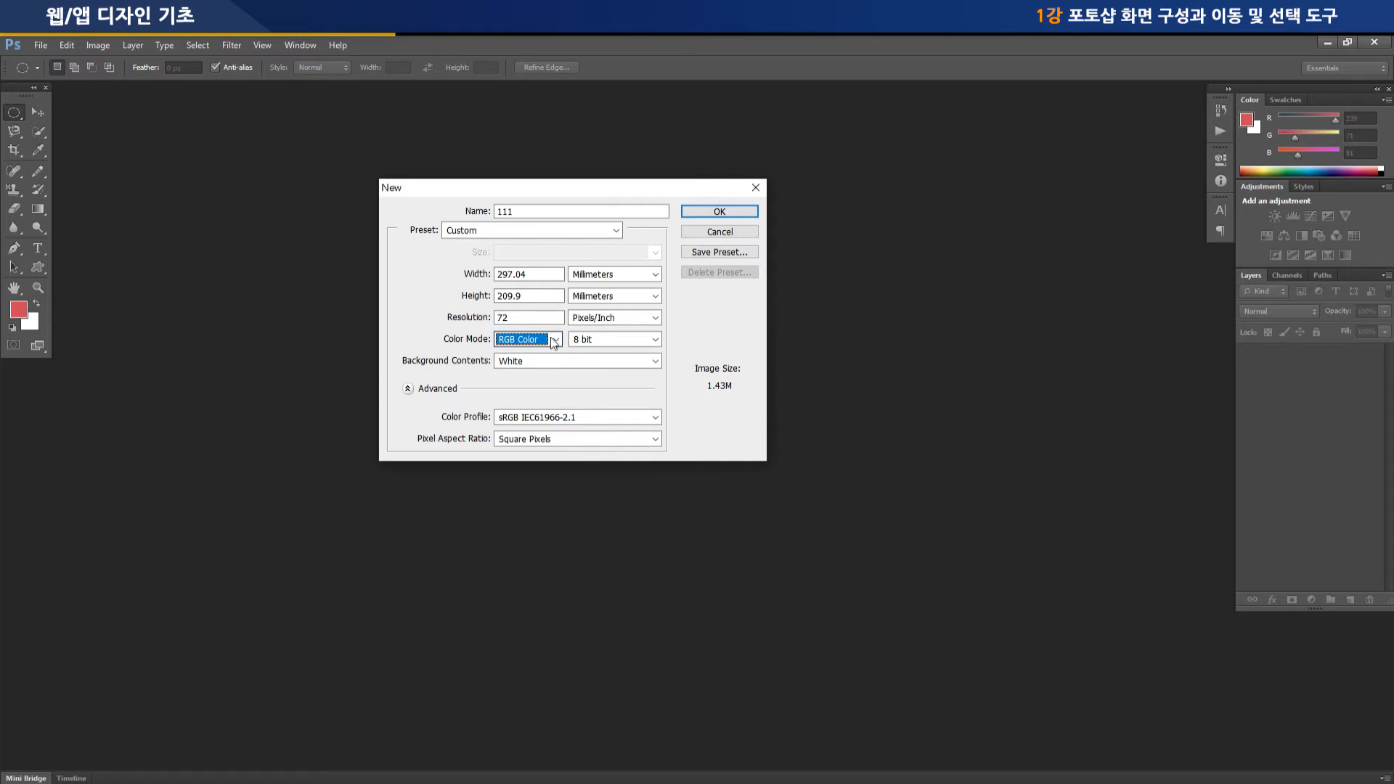
# Create the 111 document, float it in its own window and enlarge that window beyond the canvas
pyautogui.click(725, 210)
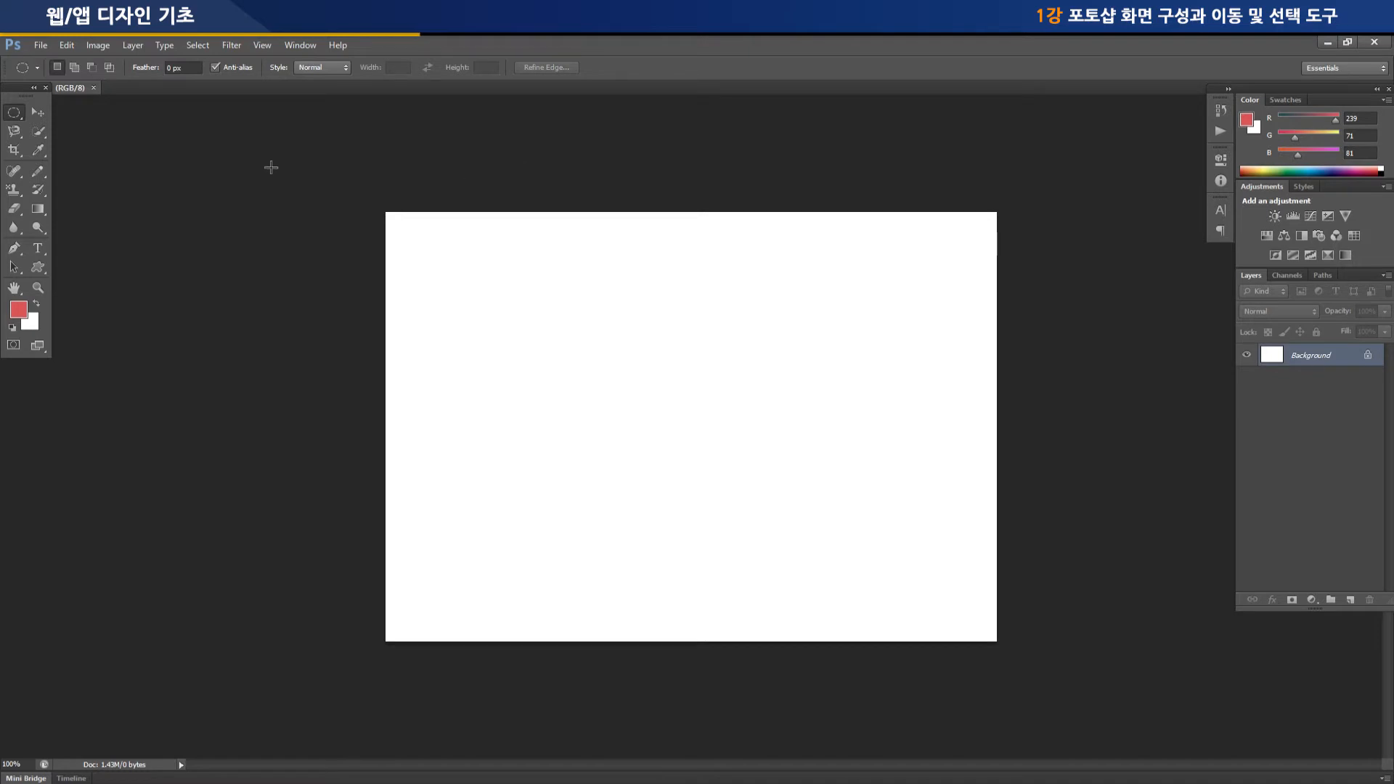
pyautogui.moveTo(17, 89); pyautogui.dragTo(27, 110)
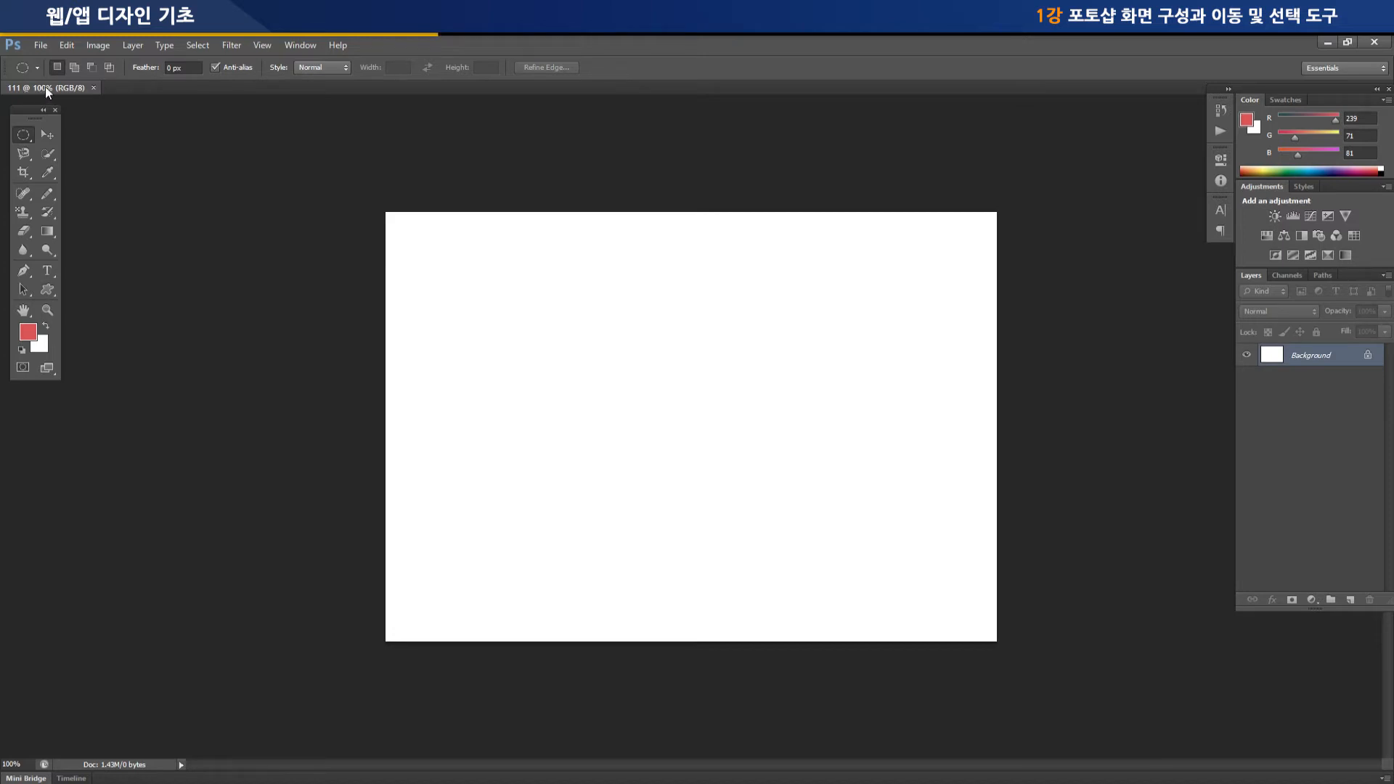
pyautogui.moveTo(46, 85); pyautogui.dragTo(287, 170)
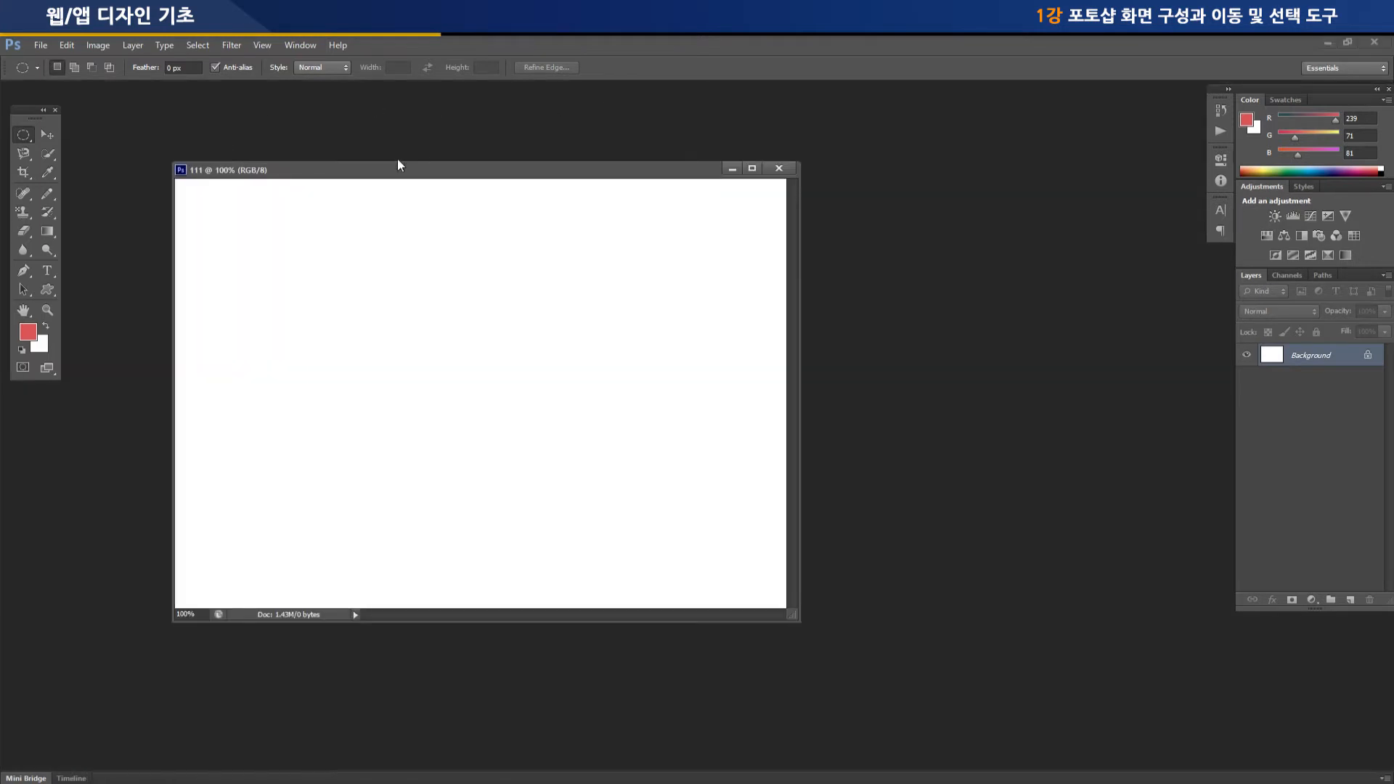
pyautogui.moveTo(391, 175); pyautogui.dragTo(395, 162)
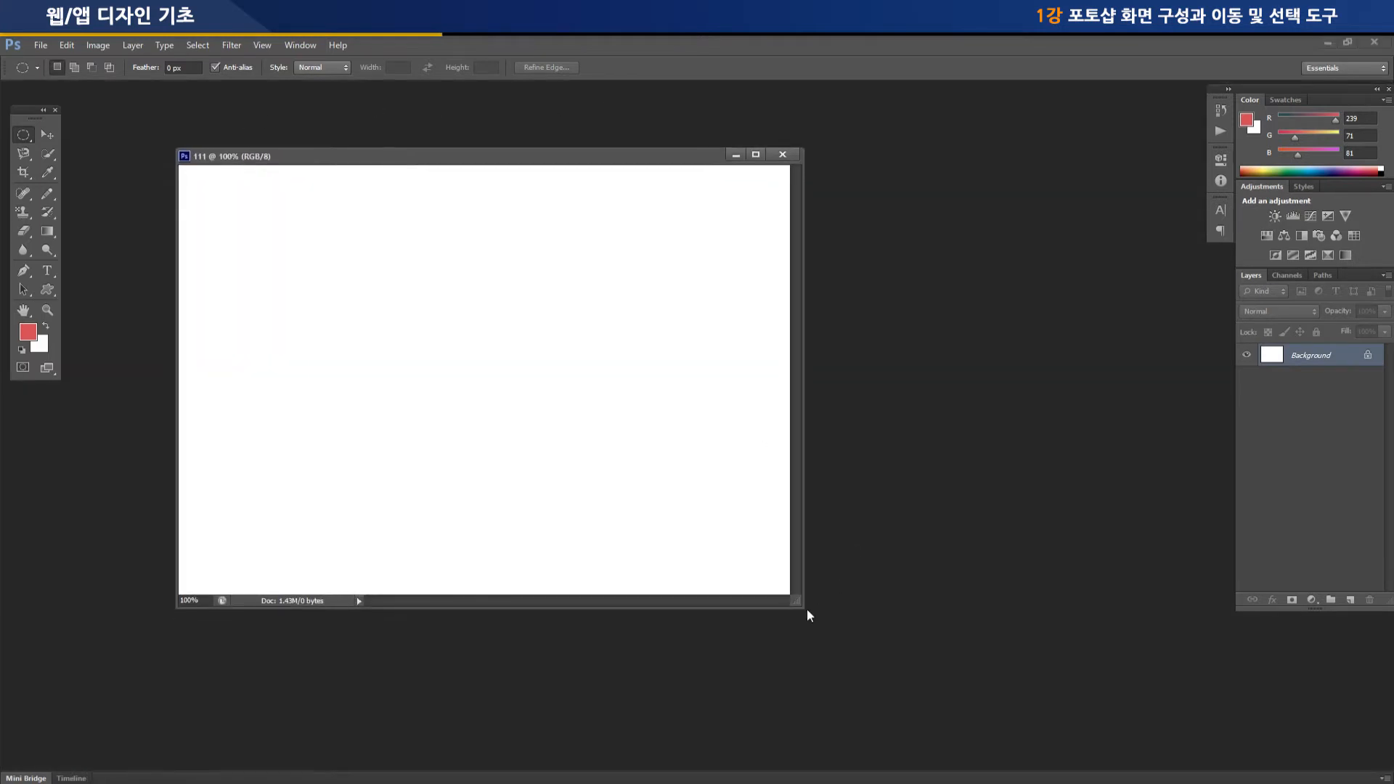
pyautogui.moveTo(801, 605); pyautogui.dragTo(907, 697)
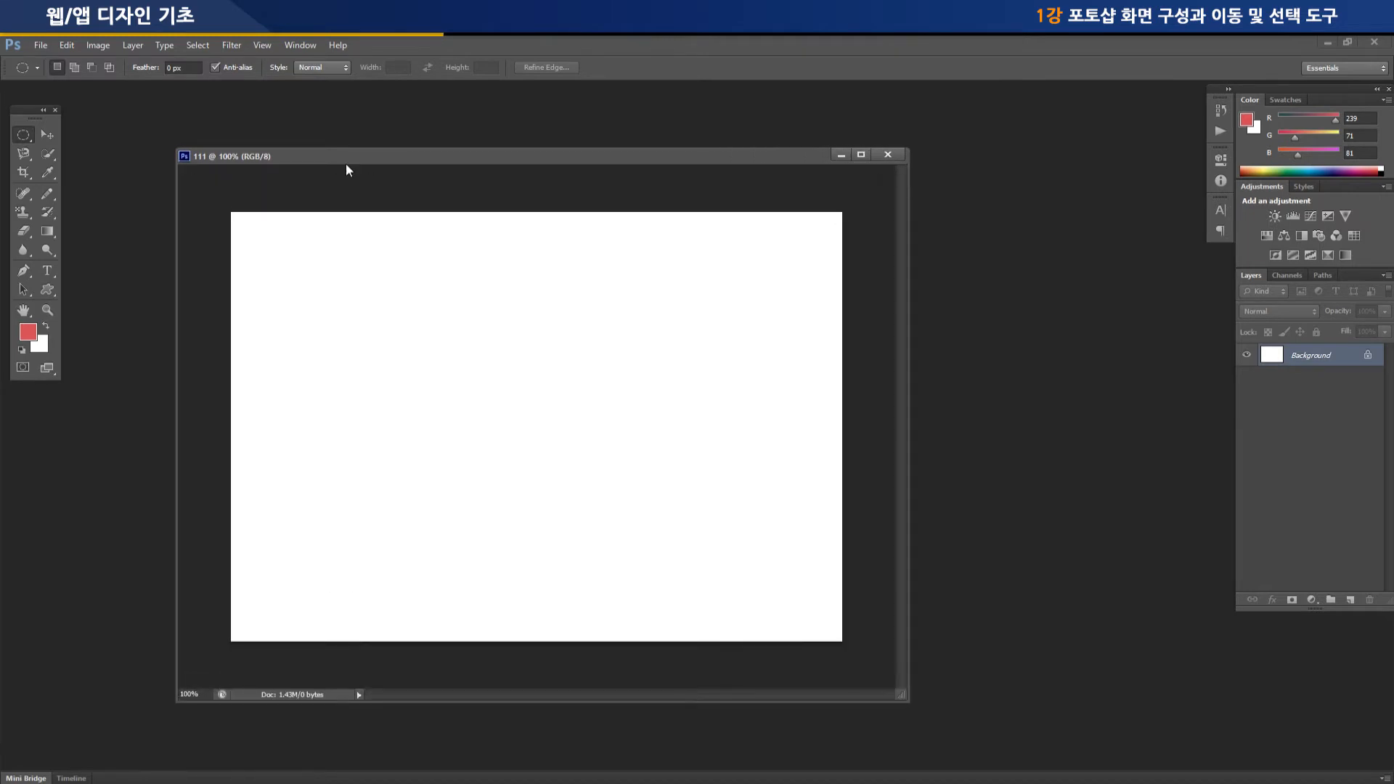
# Dock the document window as a tab, float it again, and return the Tools panel to the workspace edge
pyautogui.moveTo(340, 158); pyautogui.dragTo(292, 91)
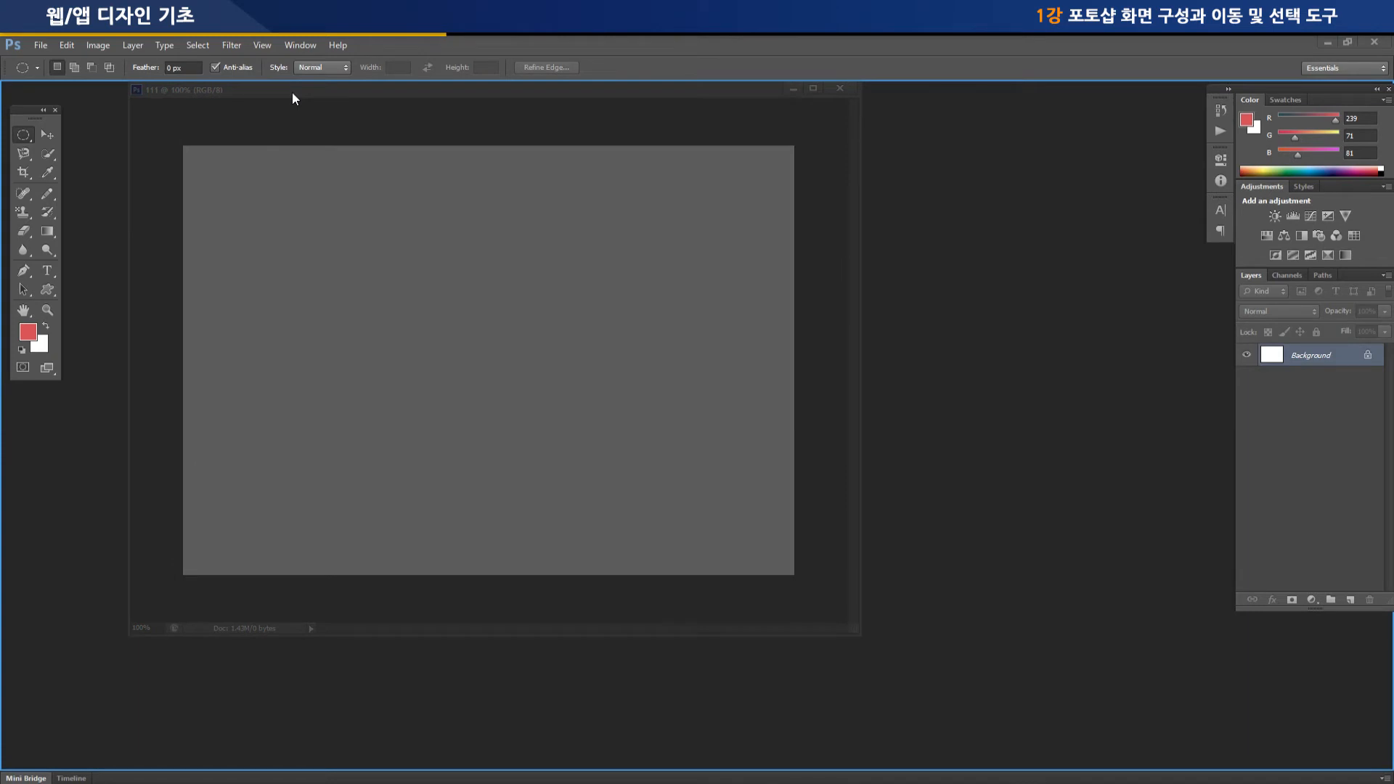
pyautogui.moveTo(292, 91); pyautogui.dragTo(292, 91)
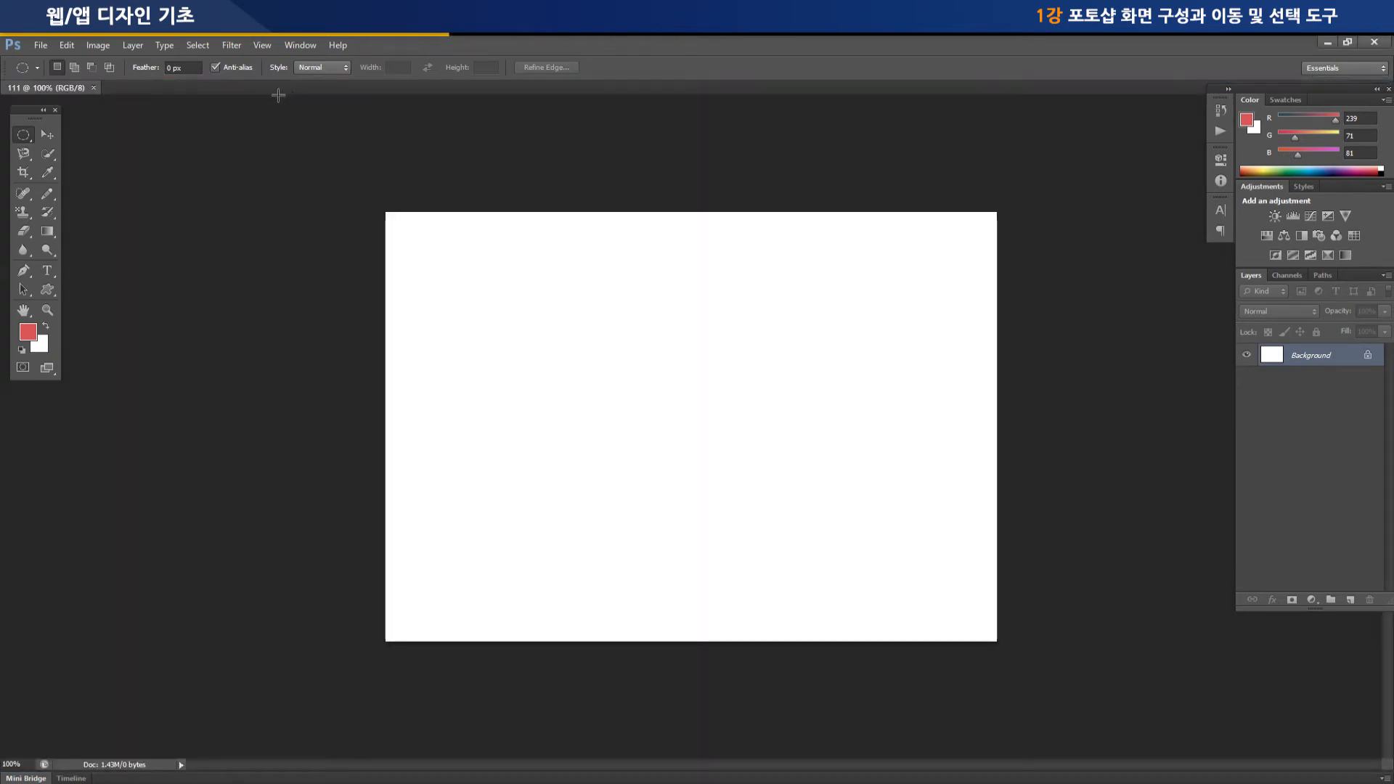
pyautogui.moveTo(30, 88); pyautogui.dragTo(234, 140)
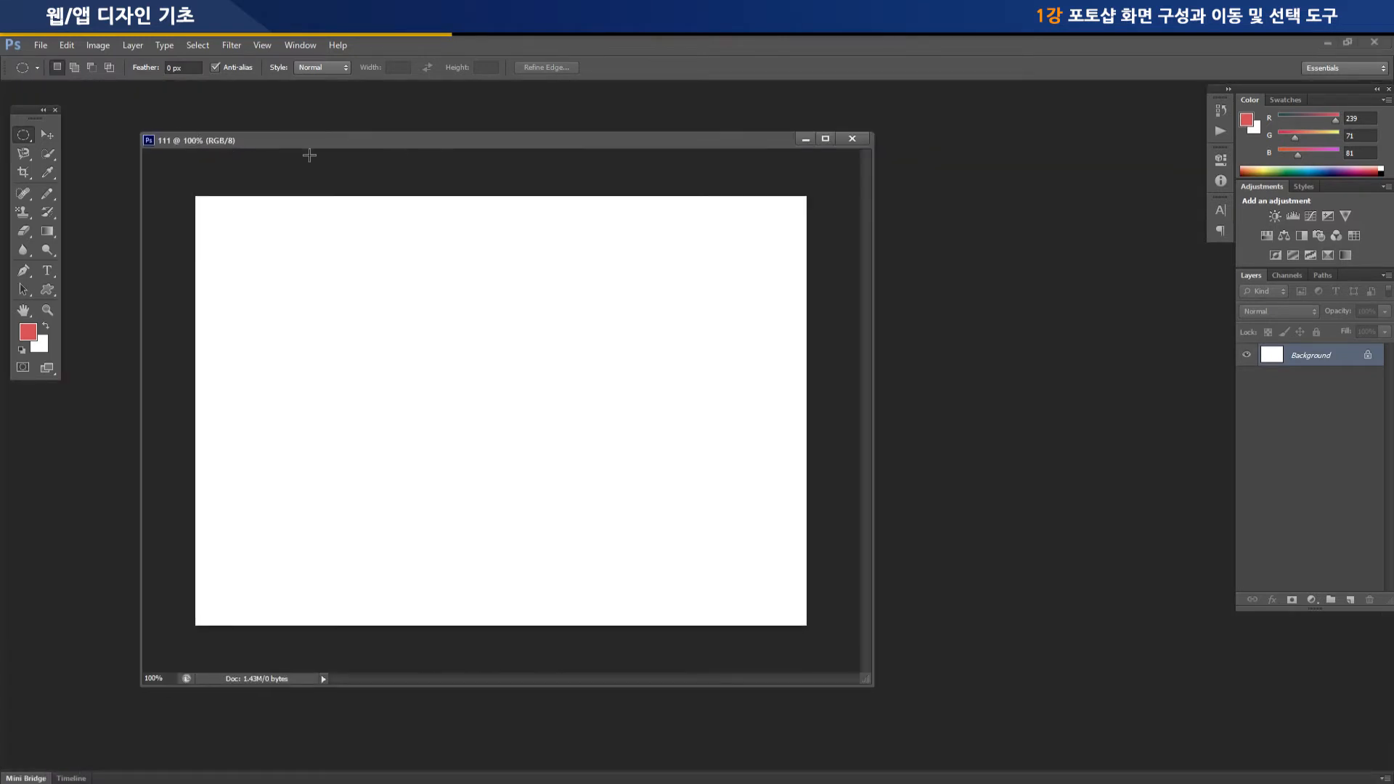
pyautogui.moveTo(32, 106); pyautogui.dragTo(29, 81)
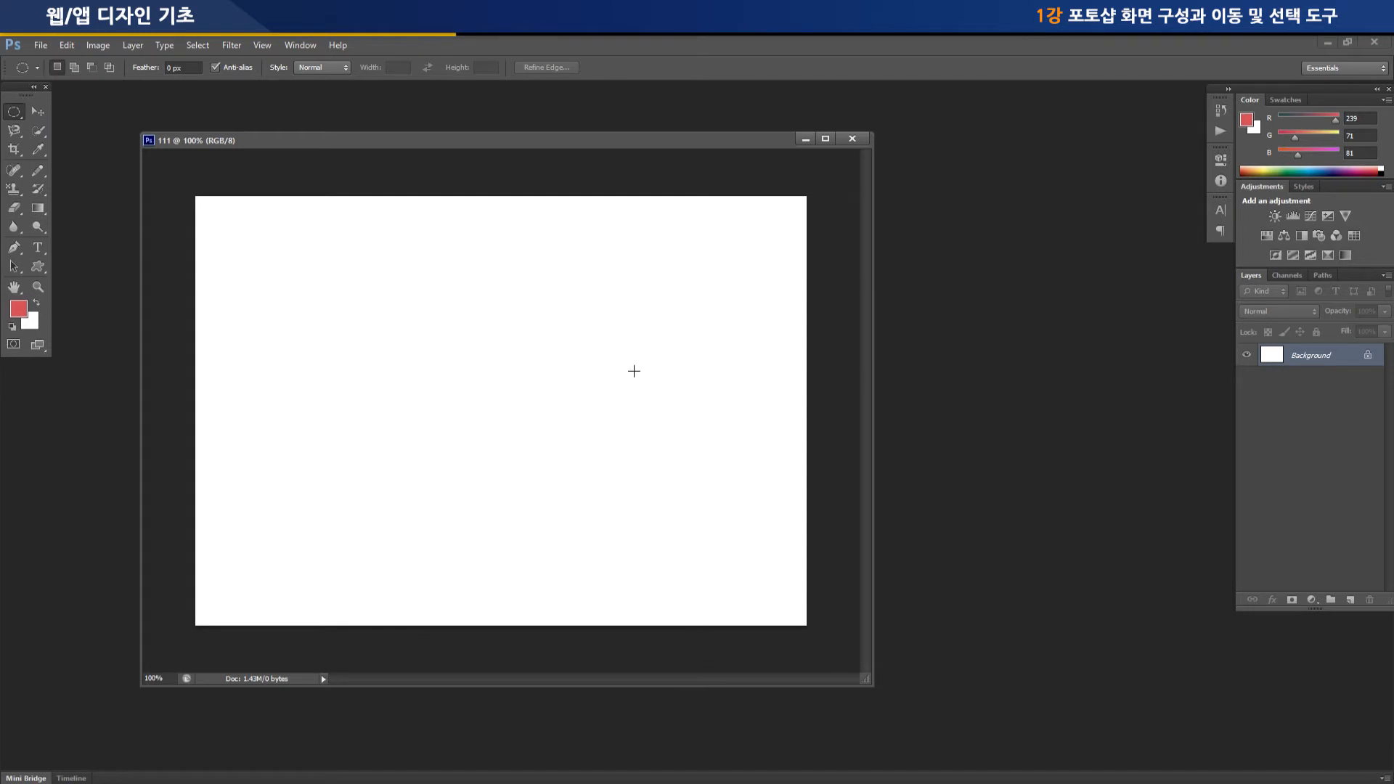
pyautogui.moveTo(506, 149); pyautogui.dragTo(590, 145)
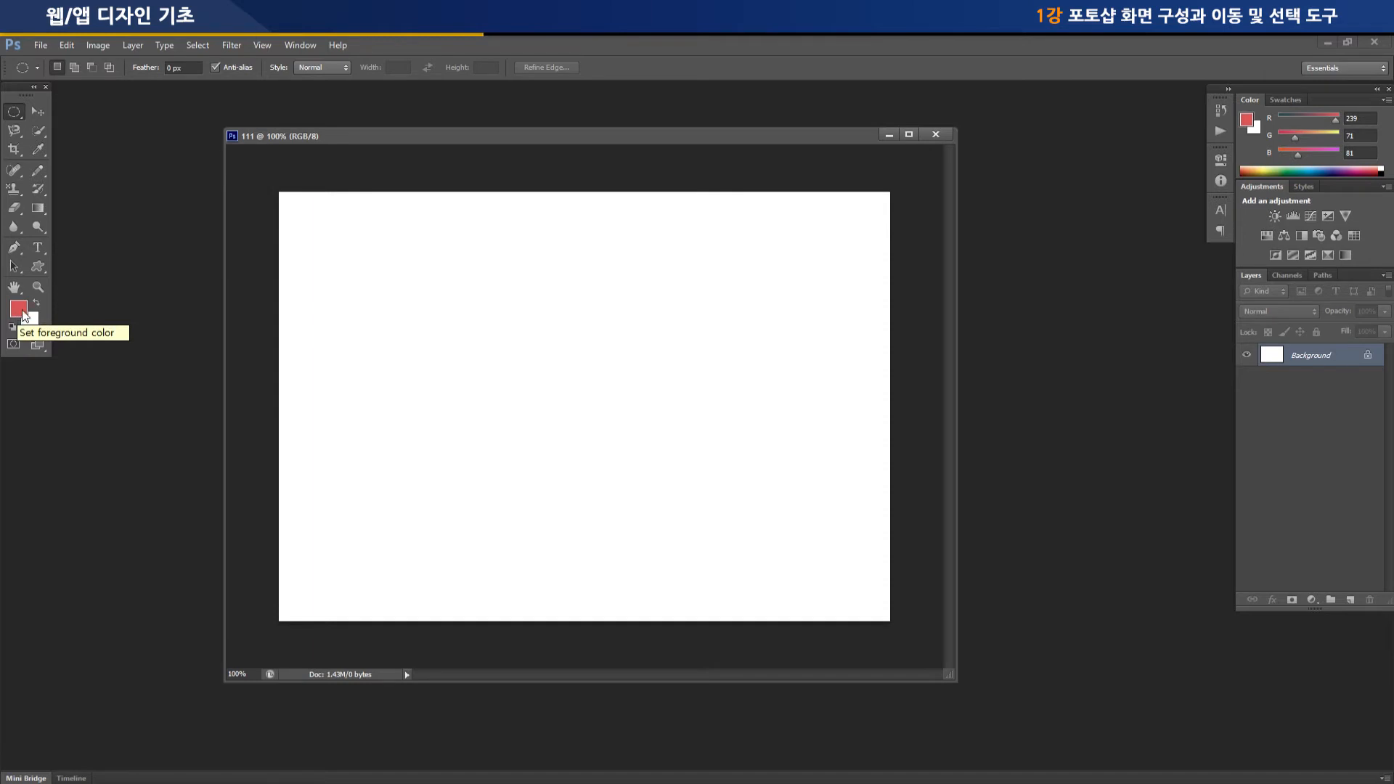
# Open the foreground color picker and try several hues from purple through blue and green, ending on magenta
pyautogui.click(24, 312)
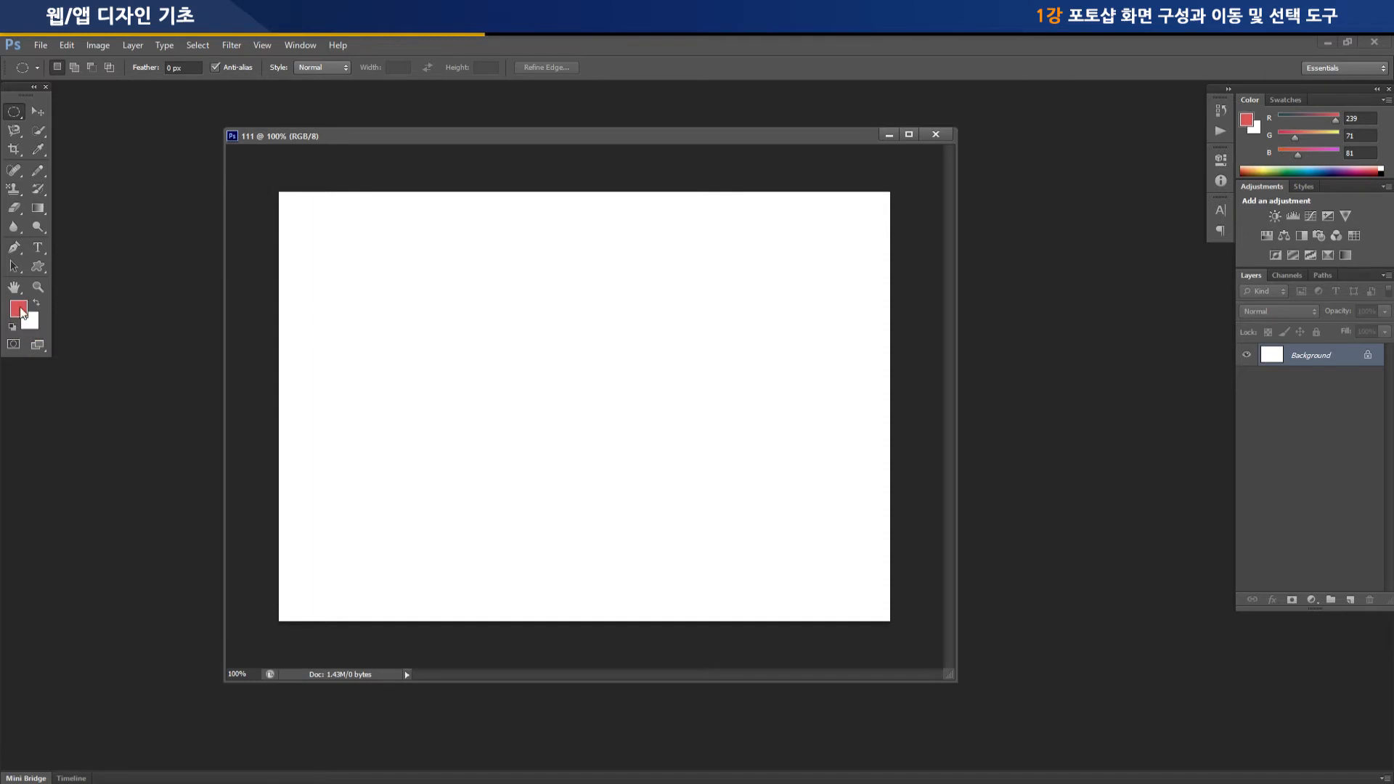
pyautogui.moveTo(817, 390); pyautogui.dragTo(773, 294)
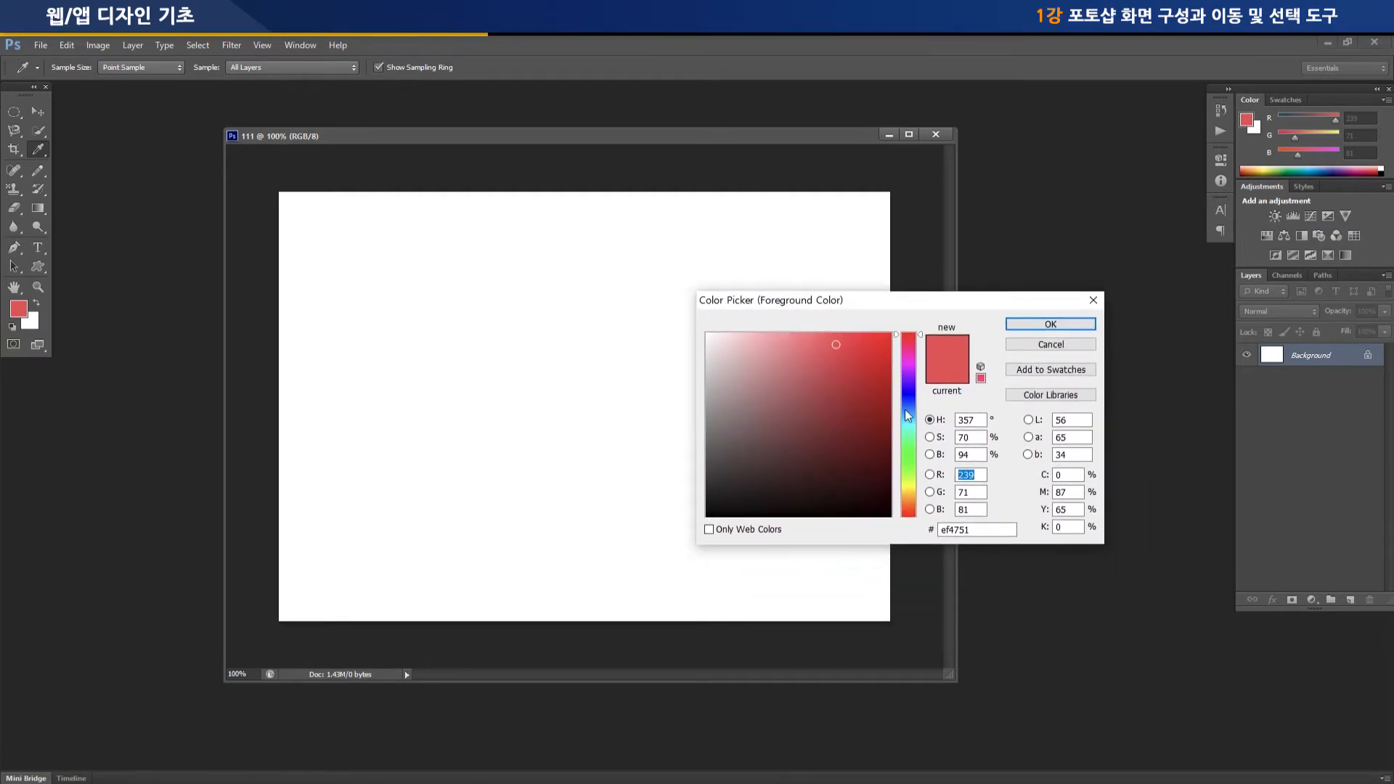
pyautogui.click(908, 367)
pyautogui.click(909, 394)
pyautogui.click(910, 410)
pyautogui.click(911, 429)
pyautogui.click(913, 446)
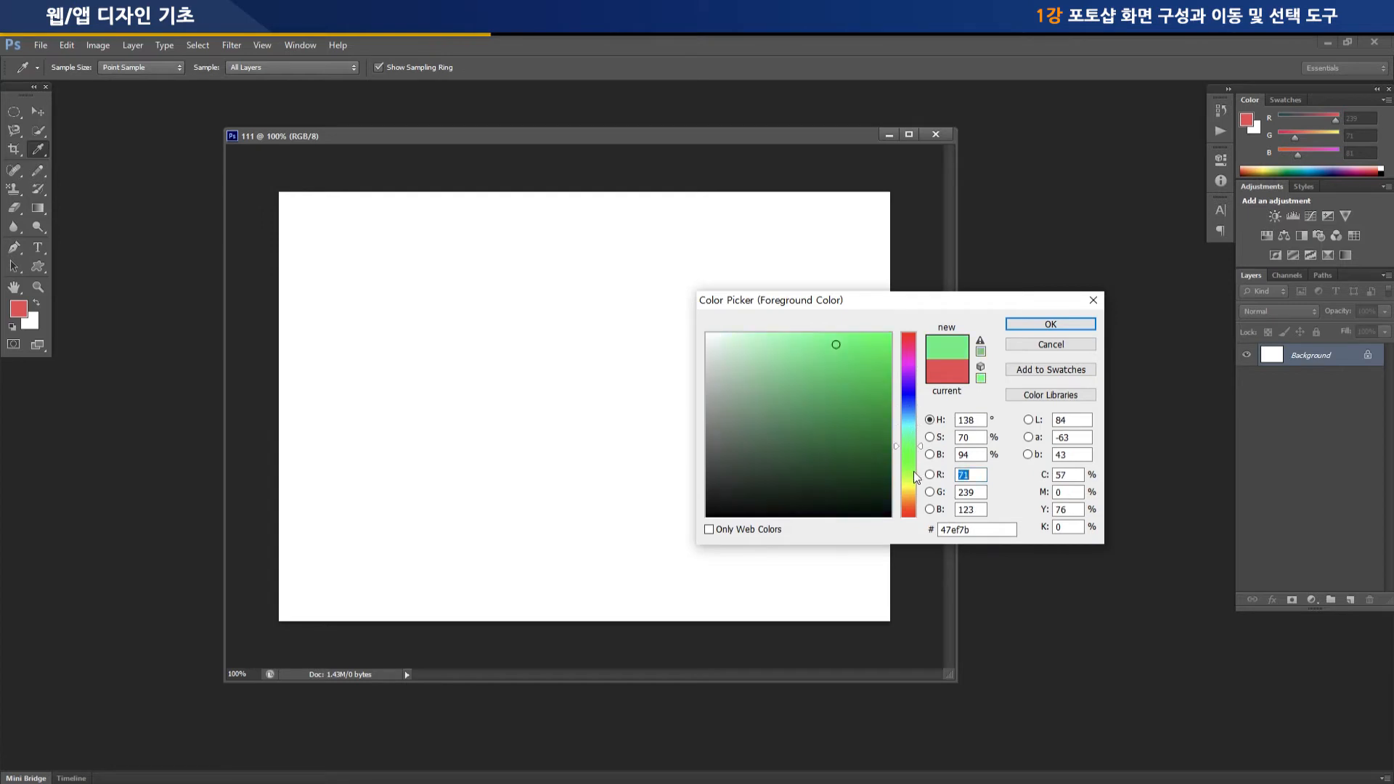
pyautogui.click(909, 363)
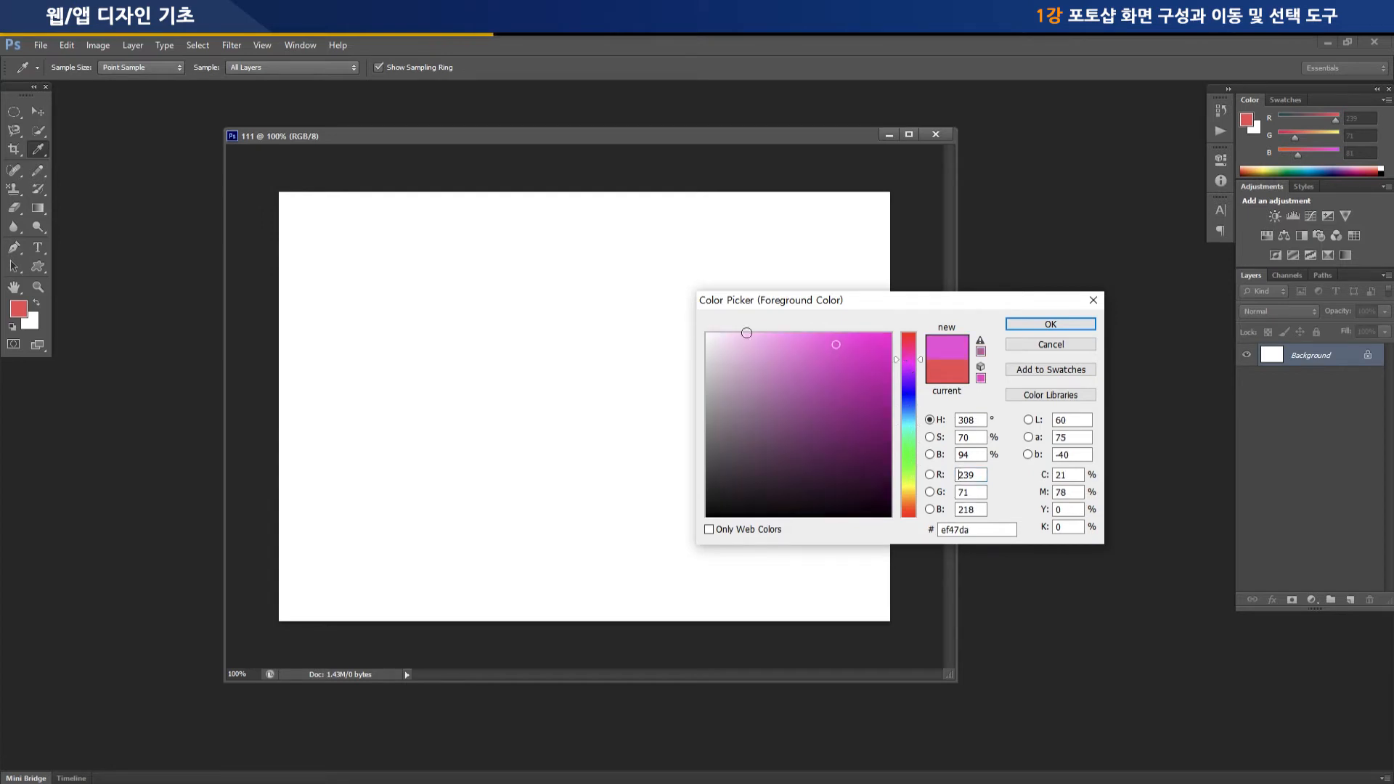
# Try bright, dark, grayish, white and black shades of the magenta hue in the color field
pyautogui.click(875, 345)
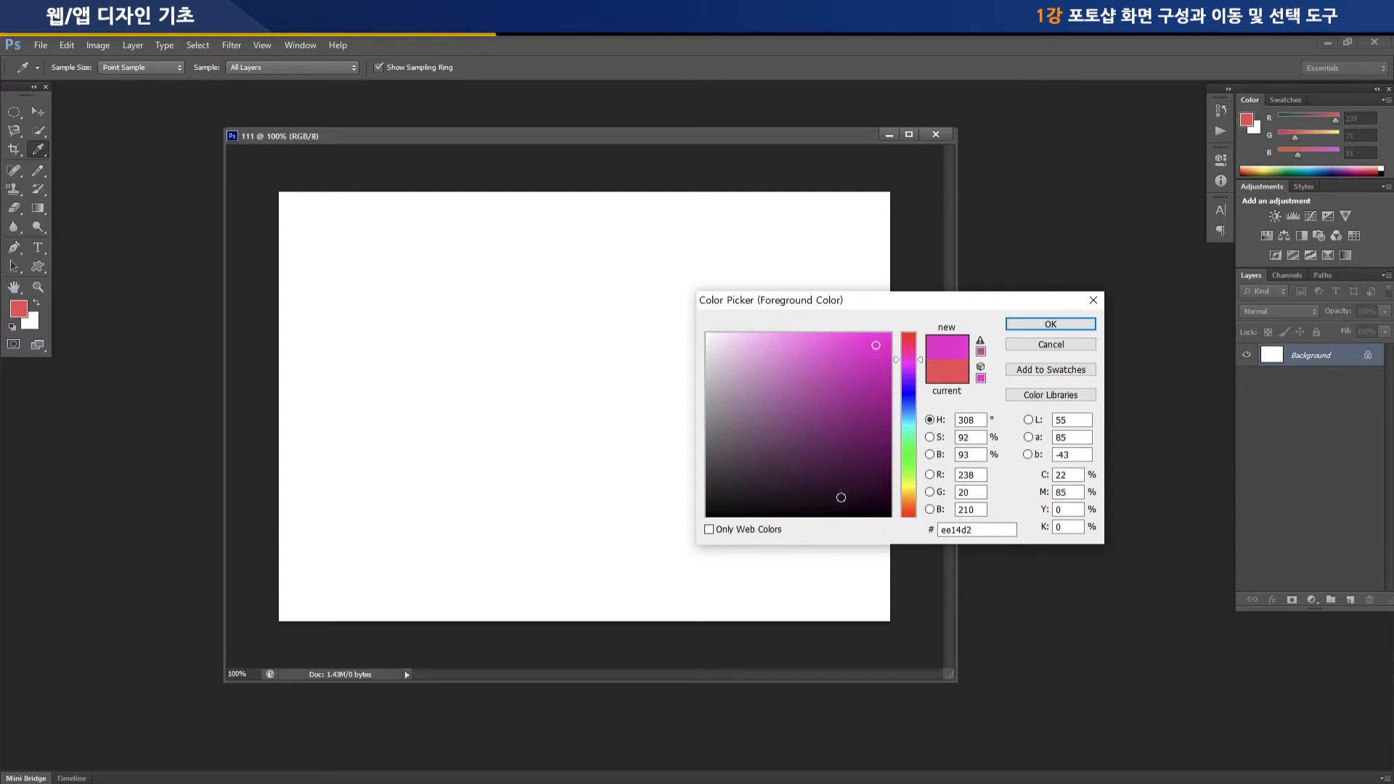
pyautogui.click(810, 496)
pyautogui.click(729, 423)
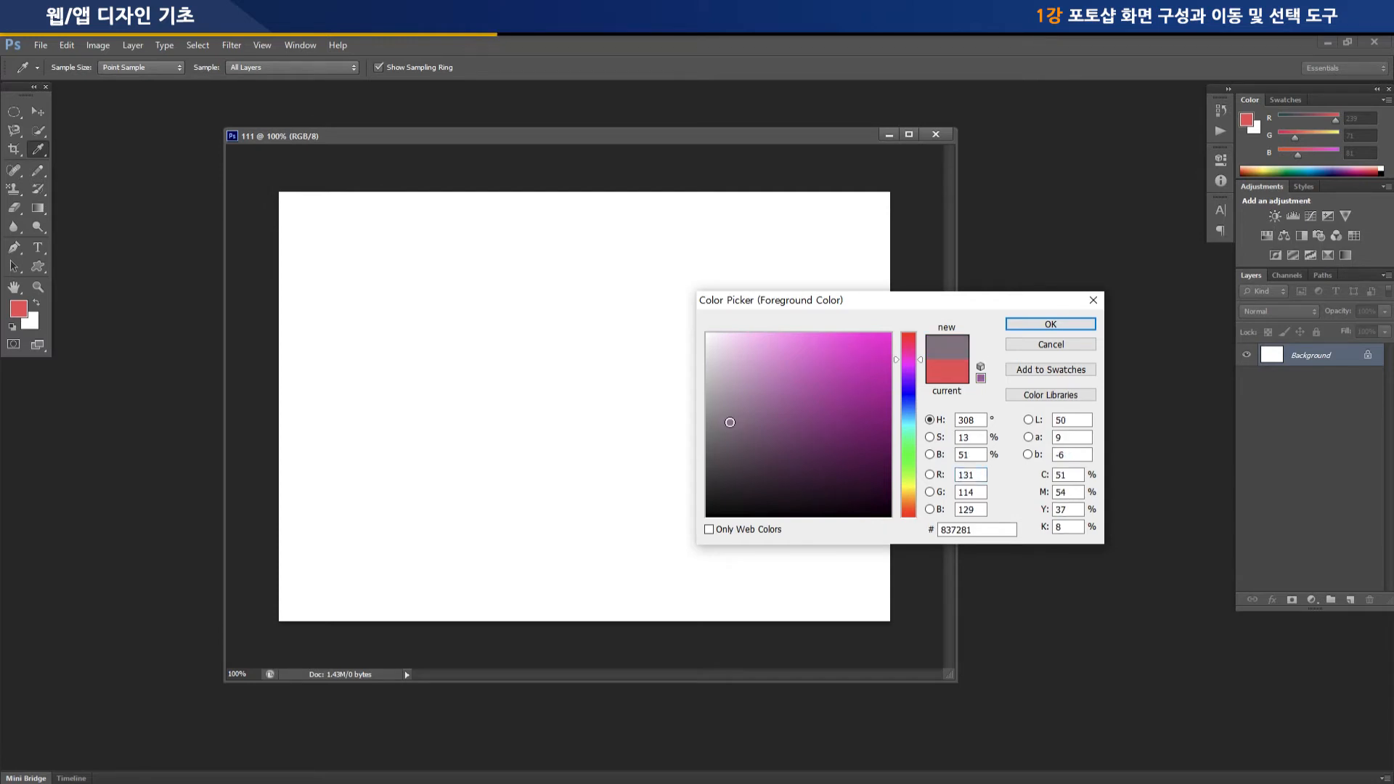
pyautogui.click(708, 334)
pyautogui.click(721, 499)
pyautogui.click(708, 516)
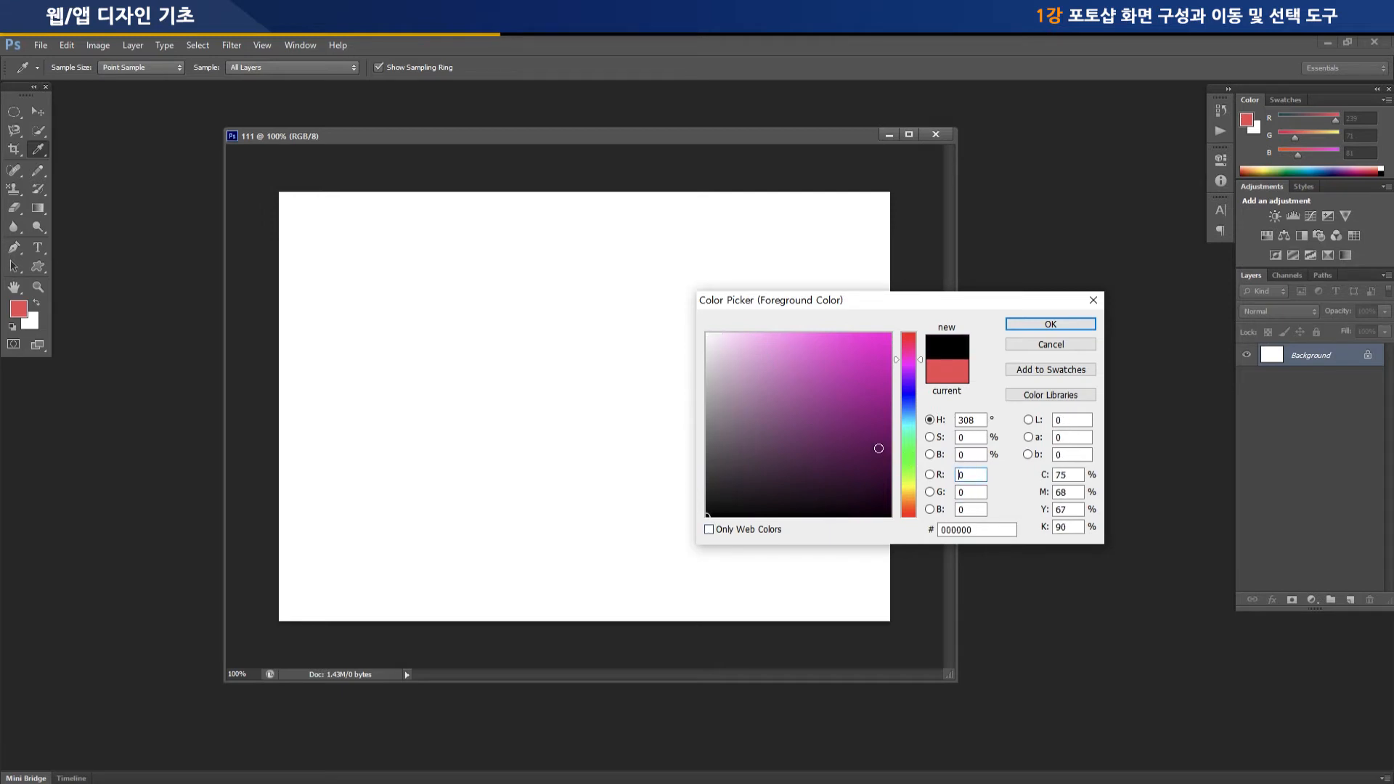
pyautogui.click(877, 439)
pyautogui.click(860, 359)
pyautogui.click(815, 360)
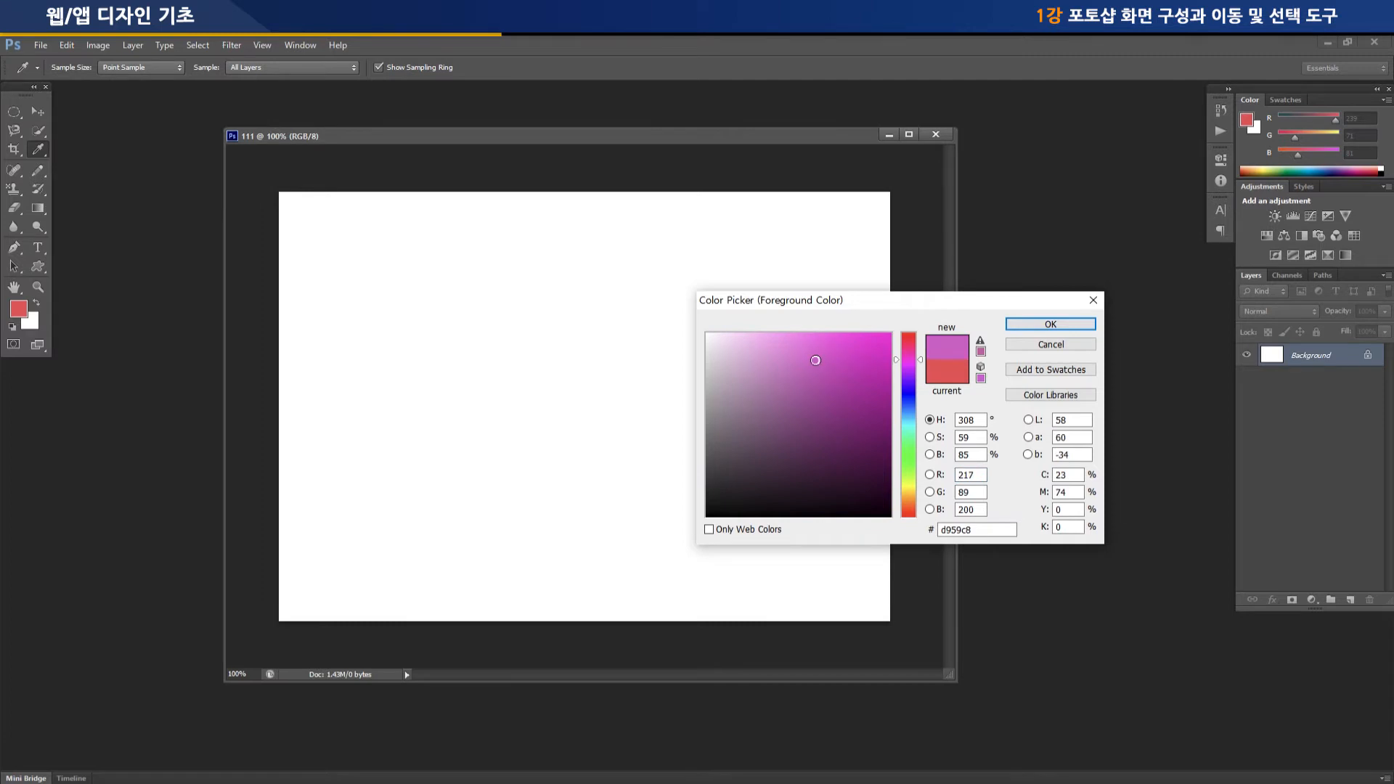
pyautogui.click(868, 361)
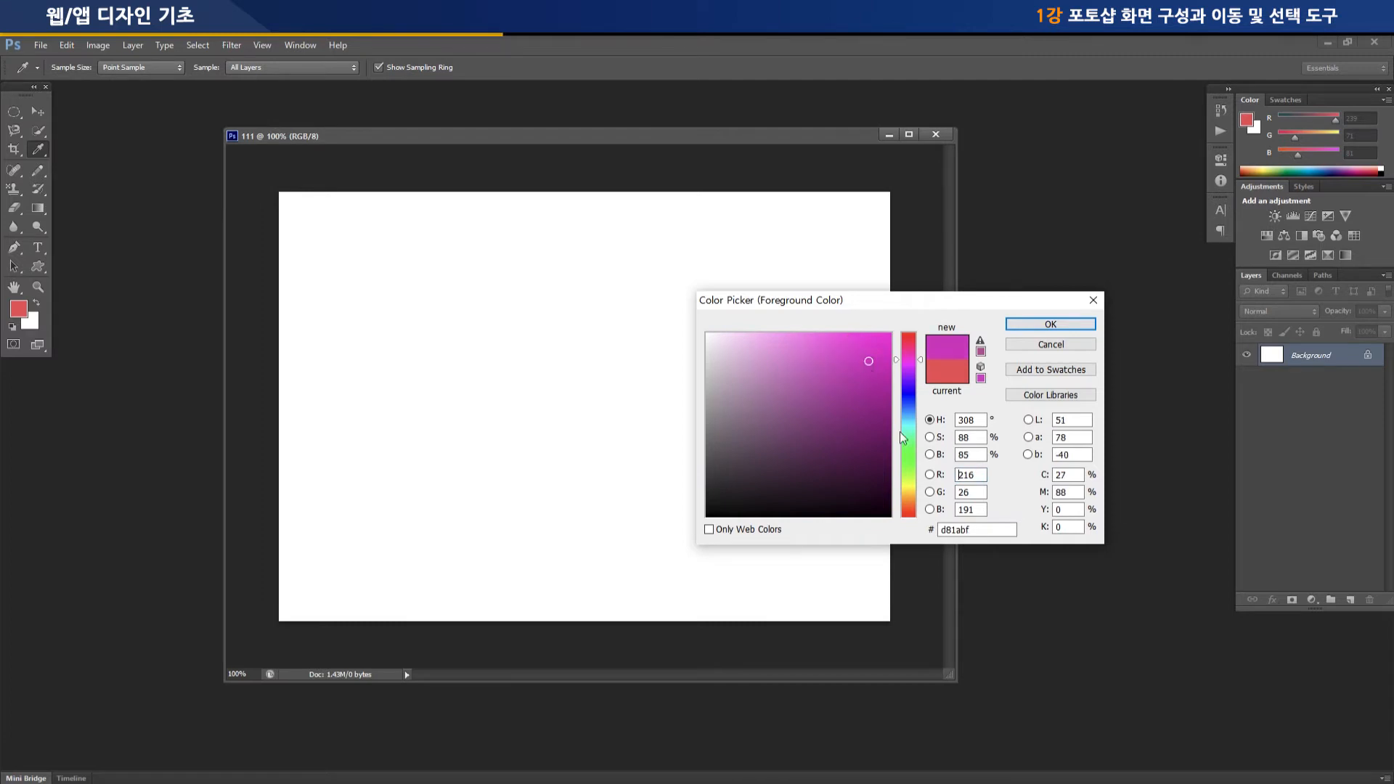
# Try blue, cyan, purple and green hues for the foreground color, keeping the same saturation and brightness
pyautogui.click(909, 404)
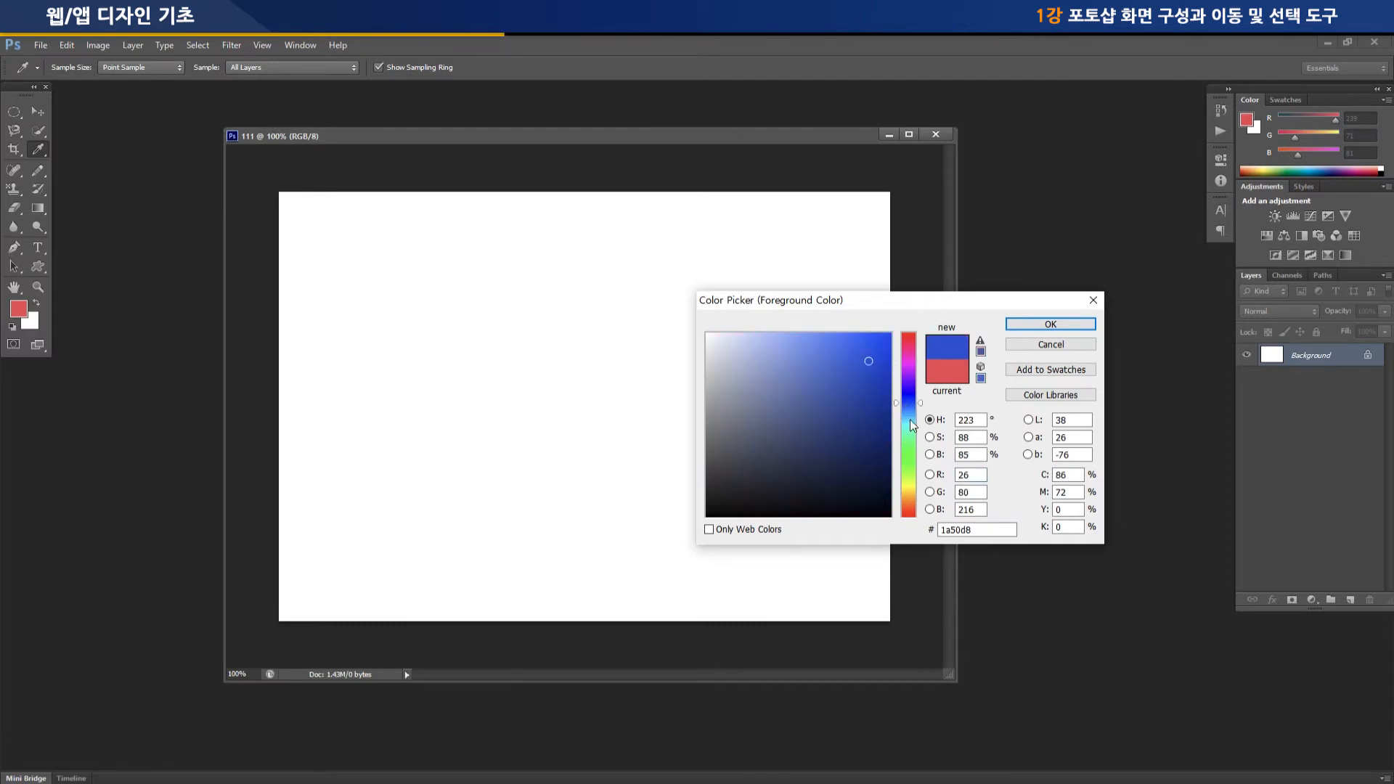
pyautogui.click(911, 420)
pyautogui.click(911, 439)
pyautogui.click(909, 398)
pyautogui.click(906, 346)
pyautogui.click(909, 386)
pyautogui.click(911, 423)
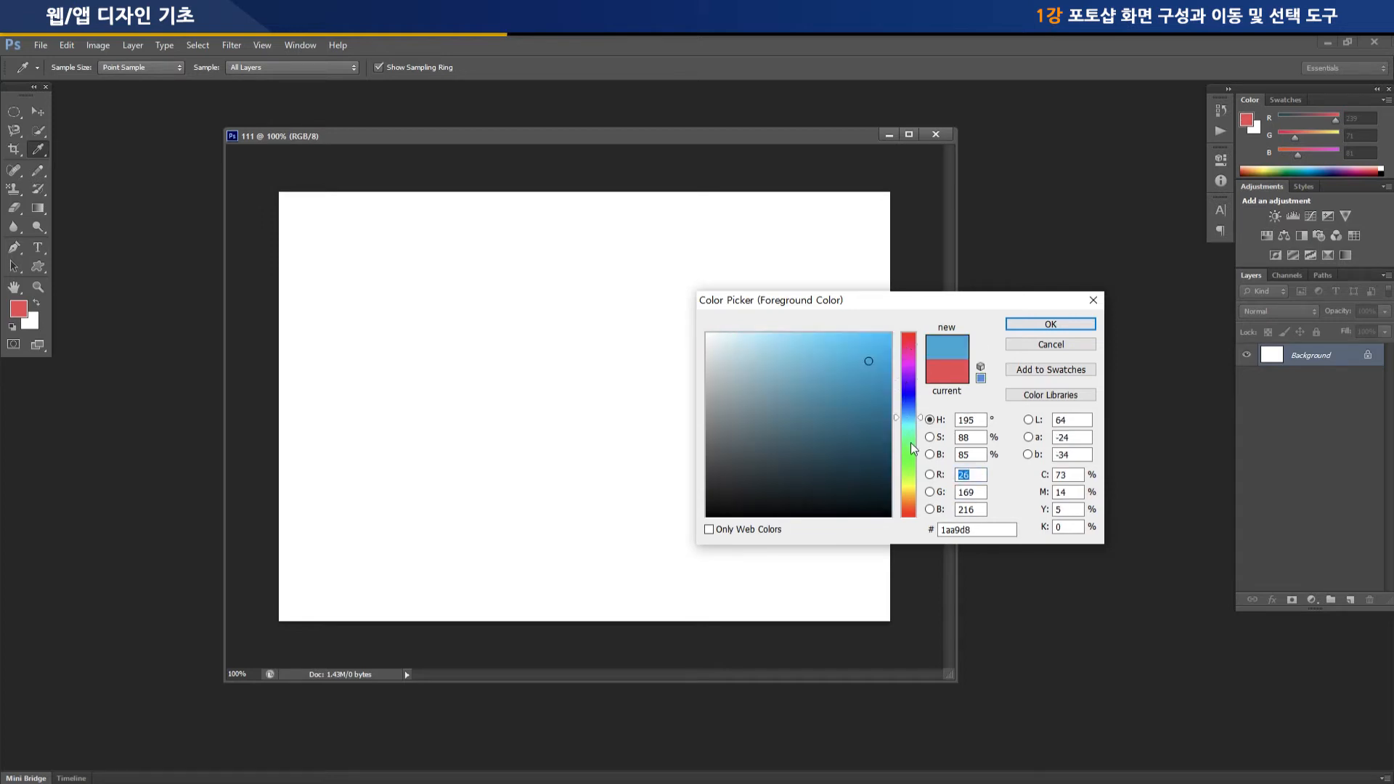
pyautogui.click(912, 443)
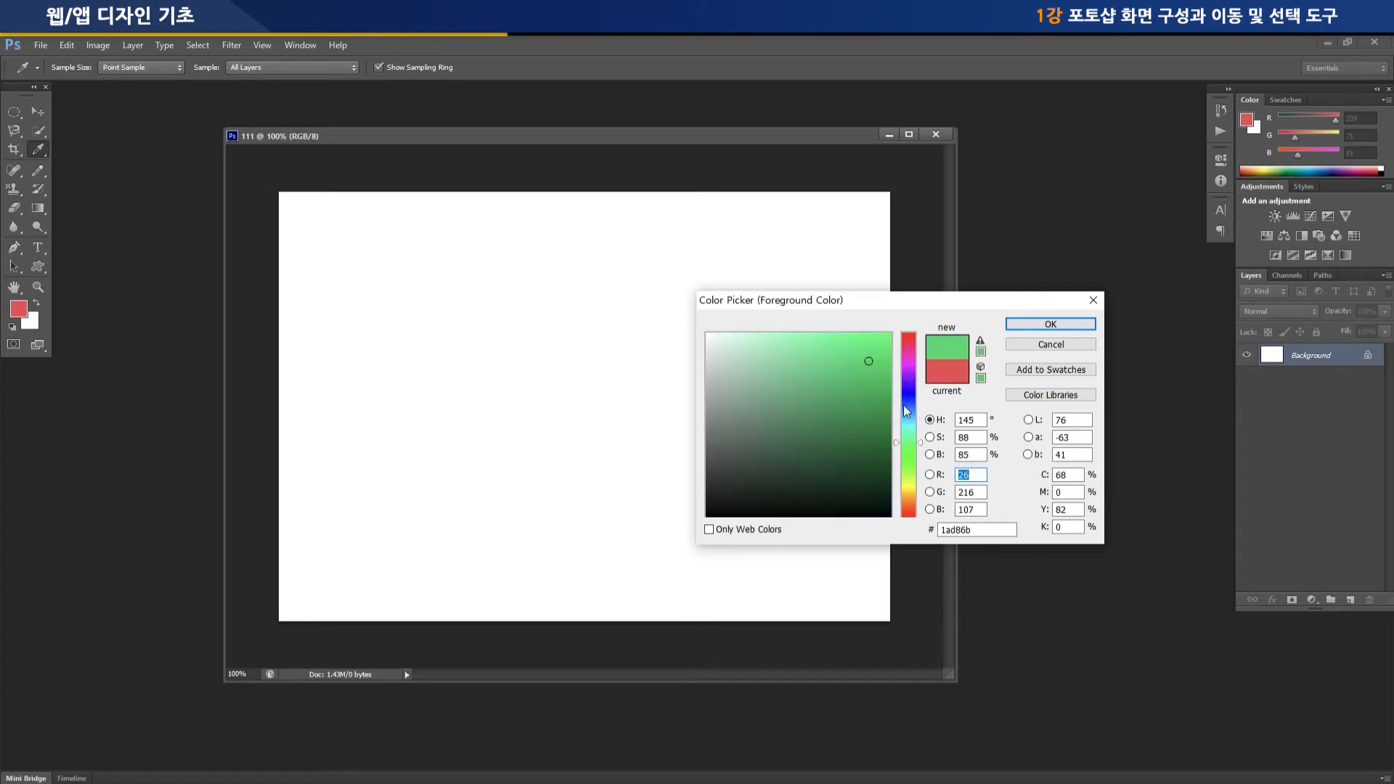
# Set the foreground color to dark red b50d2c
pyautogui.click(908, 342)
pyautogui.click(878, 386)
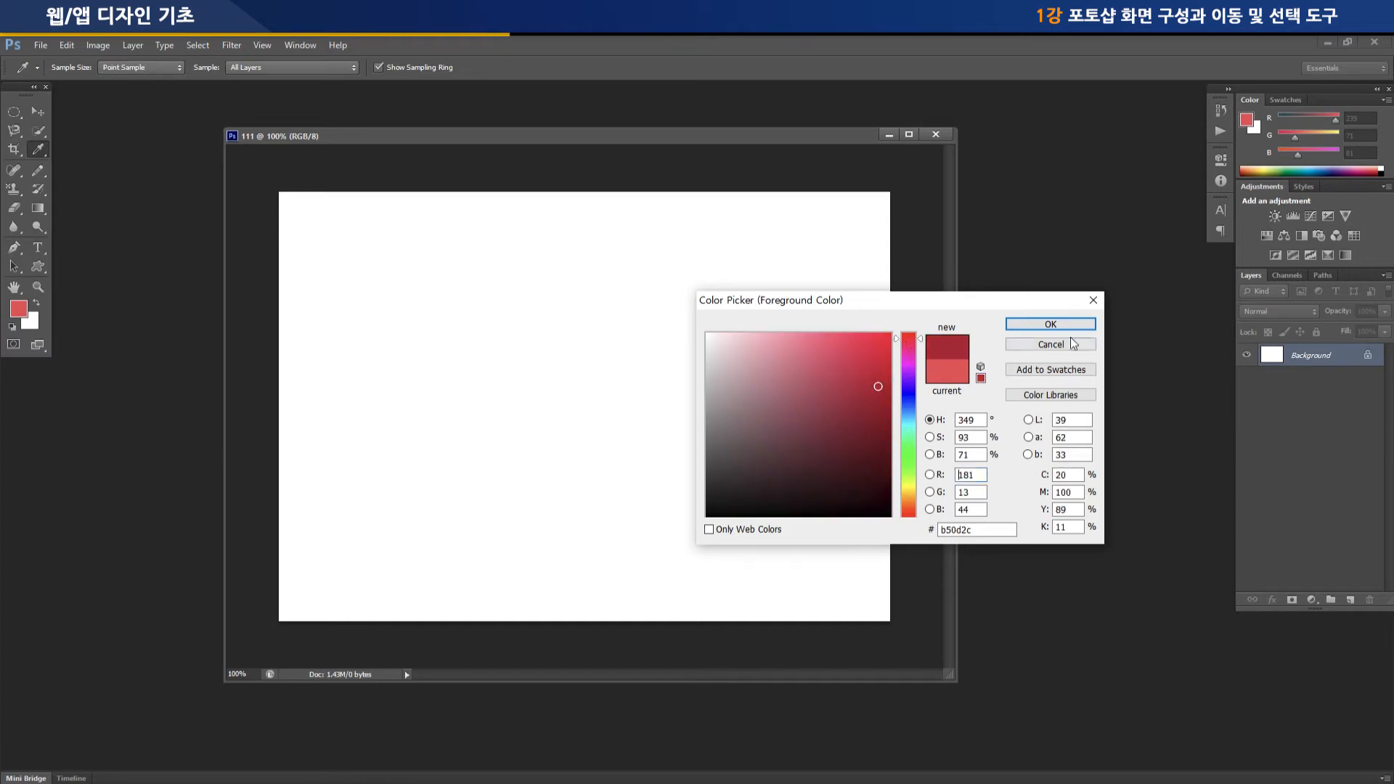
pyautogui.click(1077, 328)
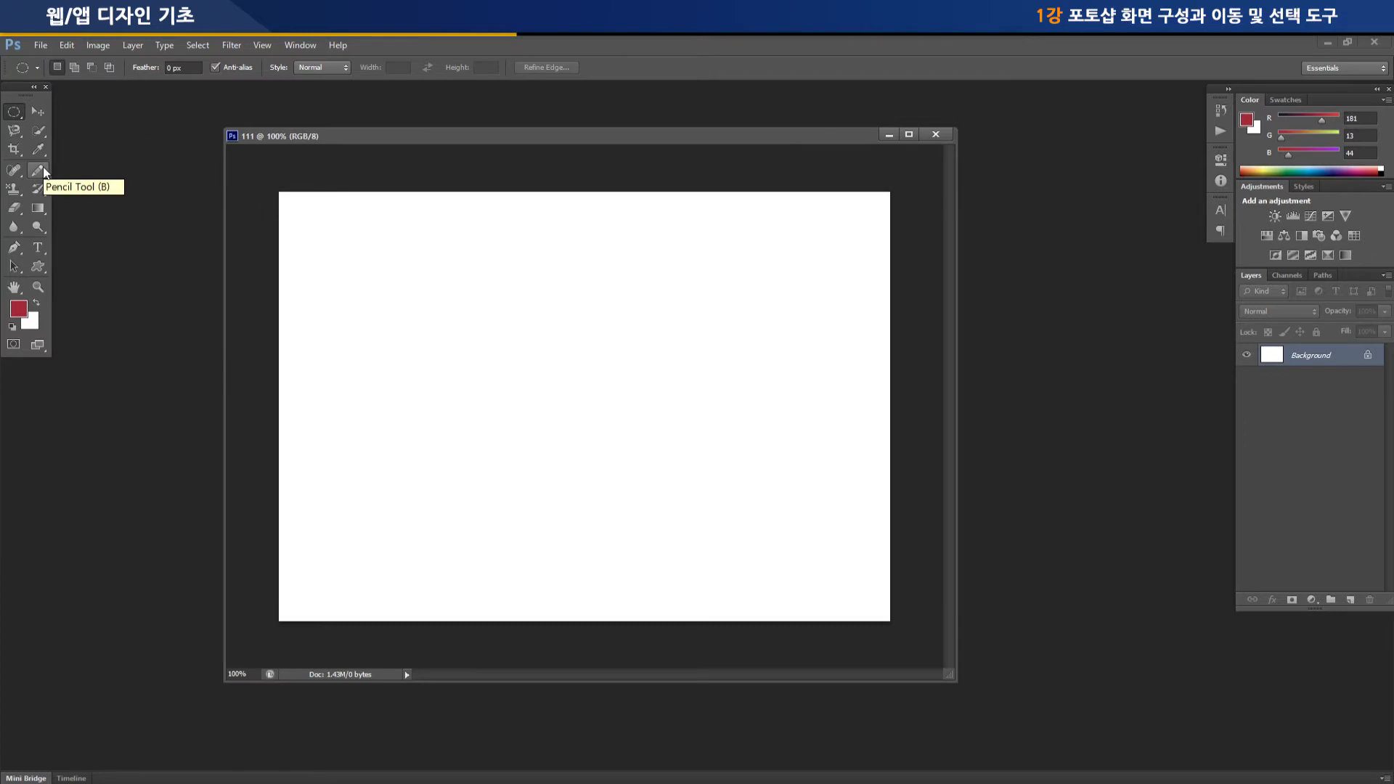
# Select the Brush Tool and set its brush size to 25 px
pyautogui.click(42, 170)
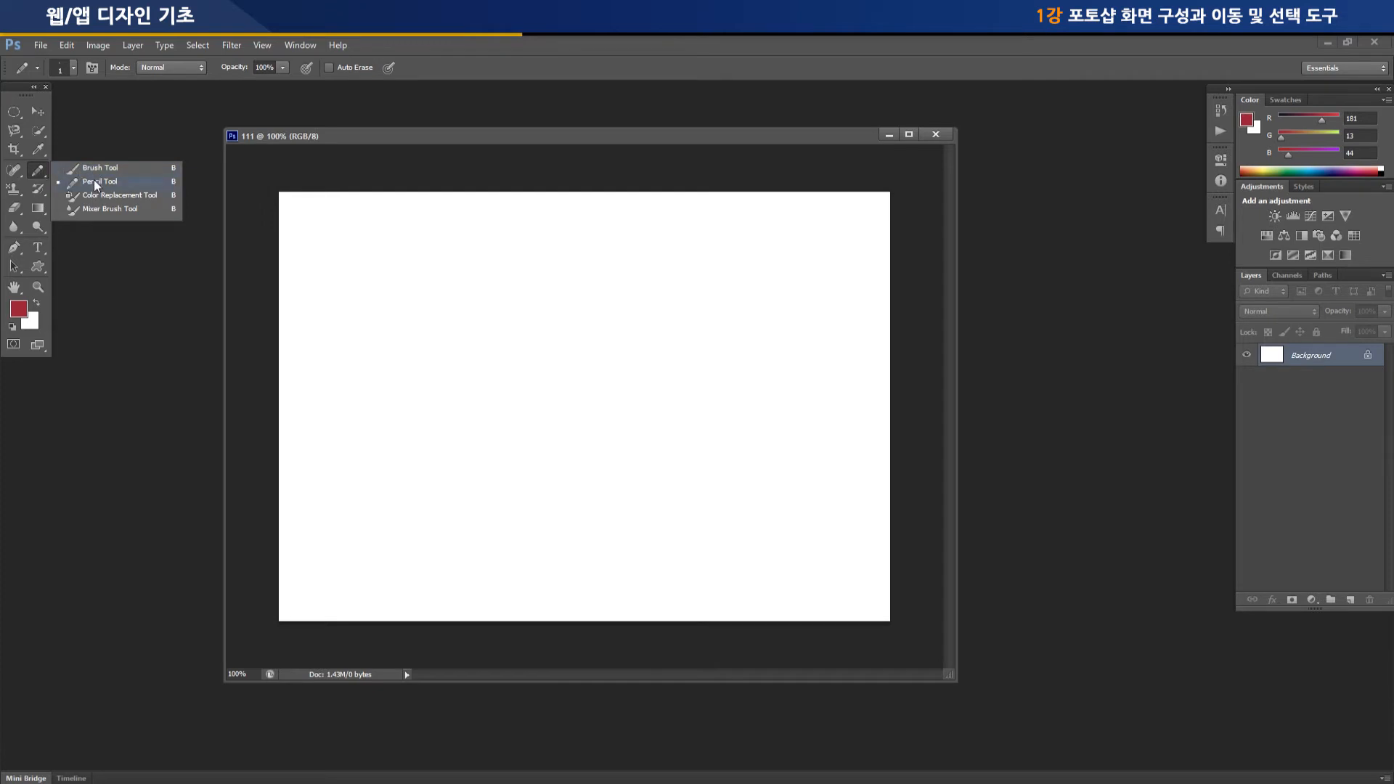
pyautogui.click(75, 168)
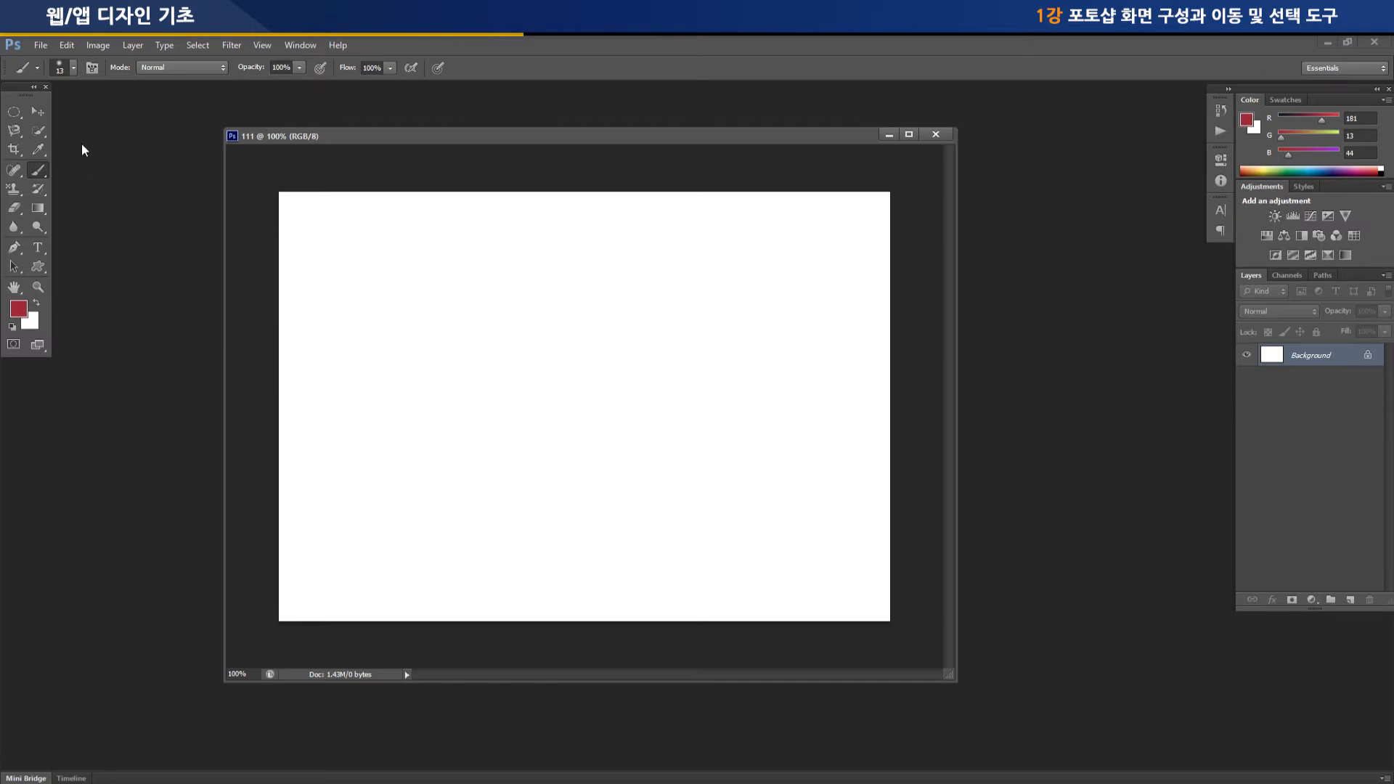
pyautogui.click(73, 71)
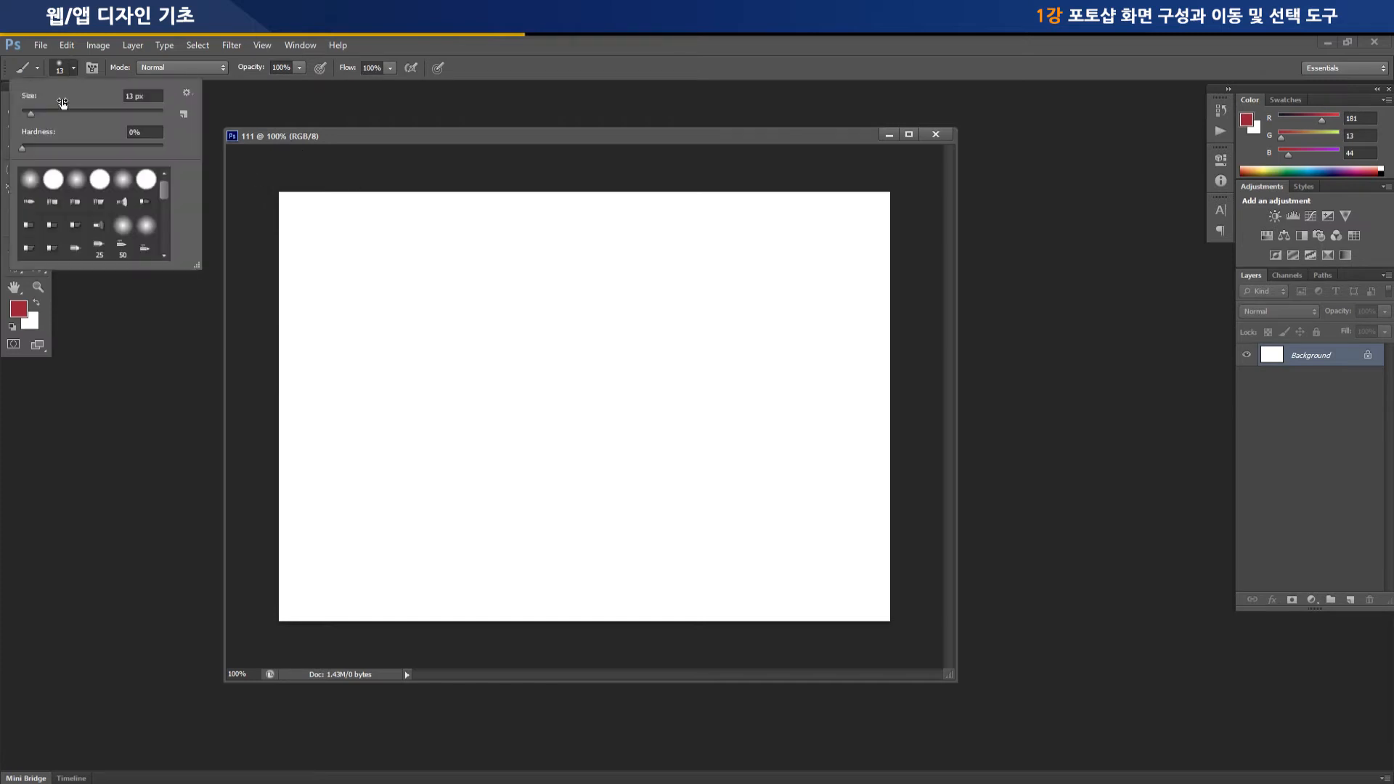
pyautogui.moveTo(32, 113); pyautogui.dragTo(37, 114)
pyautogui.click(414, 280)
# Paint a looping curve across the upper canvas and a heart shape below its left part
pyautogui.moveTo(412, 320)
pyautogui.mouseDown()
pyautogui.moveTo(501, 362)
pyautogui.moveTo(666, 405)
pyautogui.moveTo(819, 367)
pyautogui.mouseUp()
pyautogui.moveTo(373, 367)
pyautogui.mouseDown()
pyautogui.moveTo(419, 454)
pyautogui.moveTo(514, 517)
pyautogui.mouseUp()
pyautogui.moveTo(459, 389)
pyautogui.mouseDown()
pyautogui.moveTo(535, 363)
pyautogui.moveTo(583, 417)
pyautogui.moveTo(511, 538)
pyautogui.mouseUp()
# With the Pencil Tool and a near-black foreground color (R 32, G 26, B 28), draw a large five-pointed star over the red strokes
pyautogui.click(37, 170)
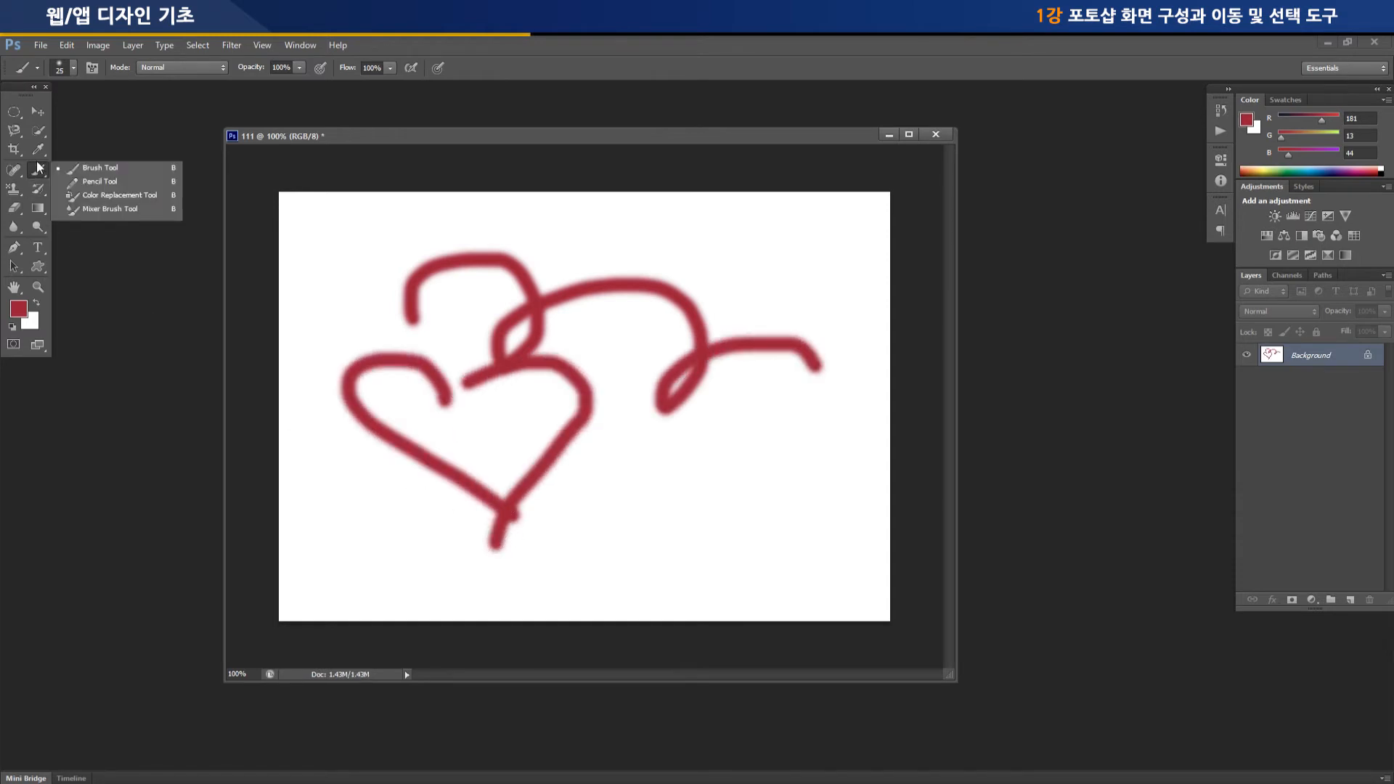
pyautogui.click(100, 183)
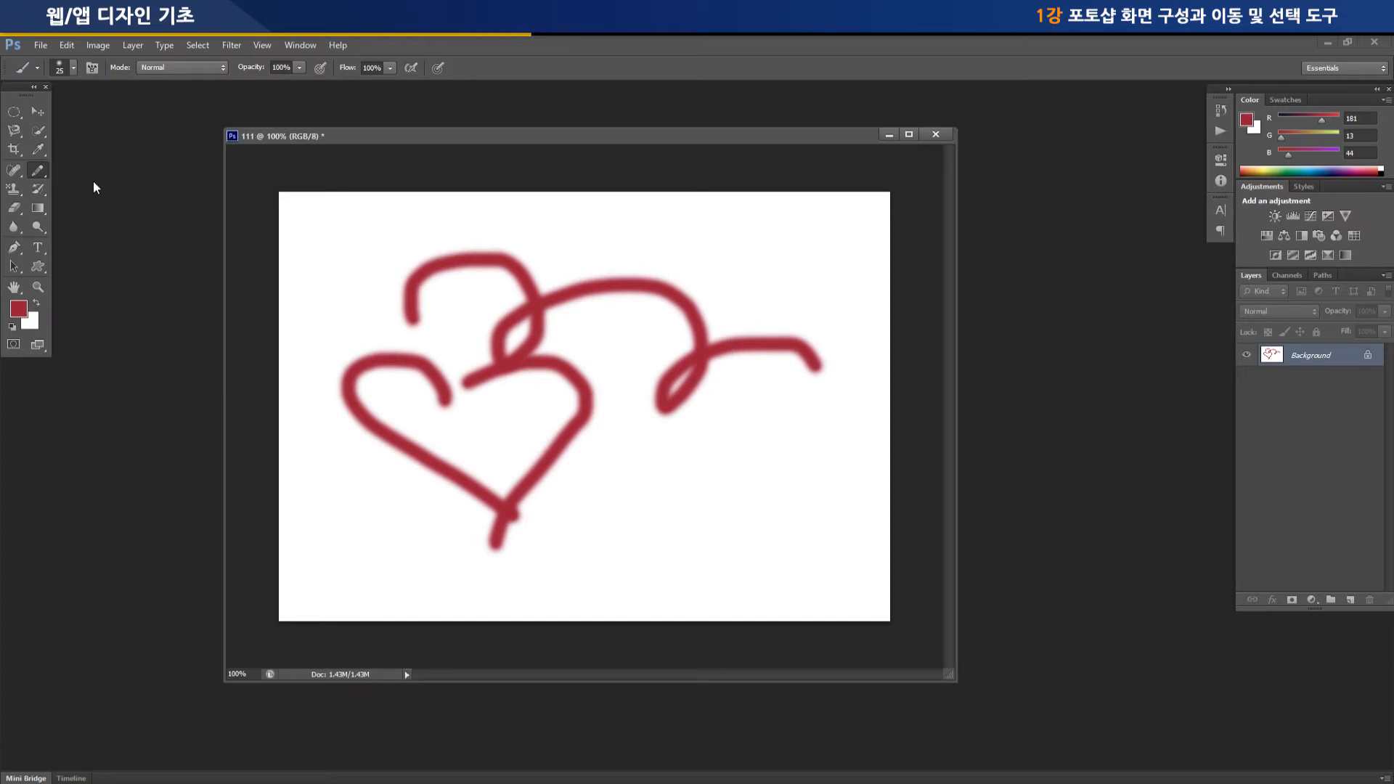
pyautogui.click(18, 310)
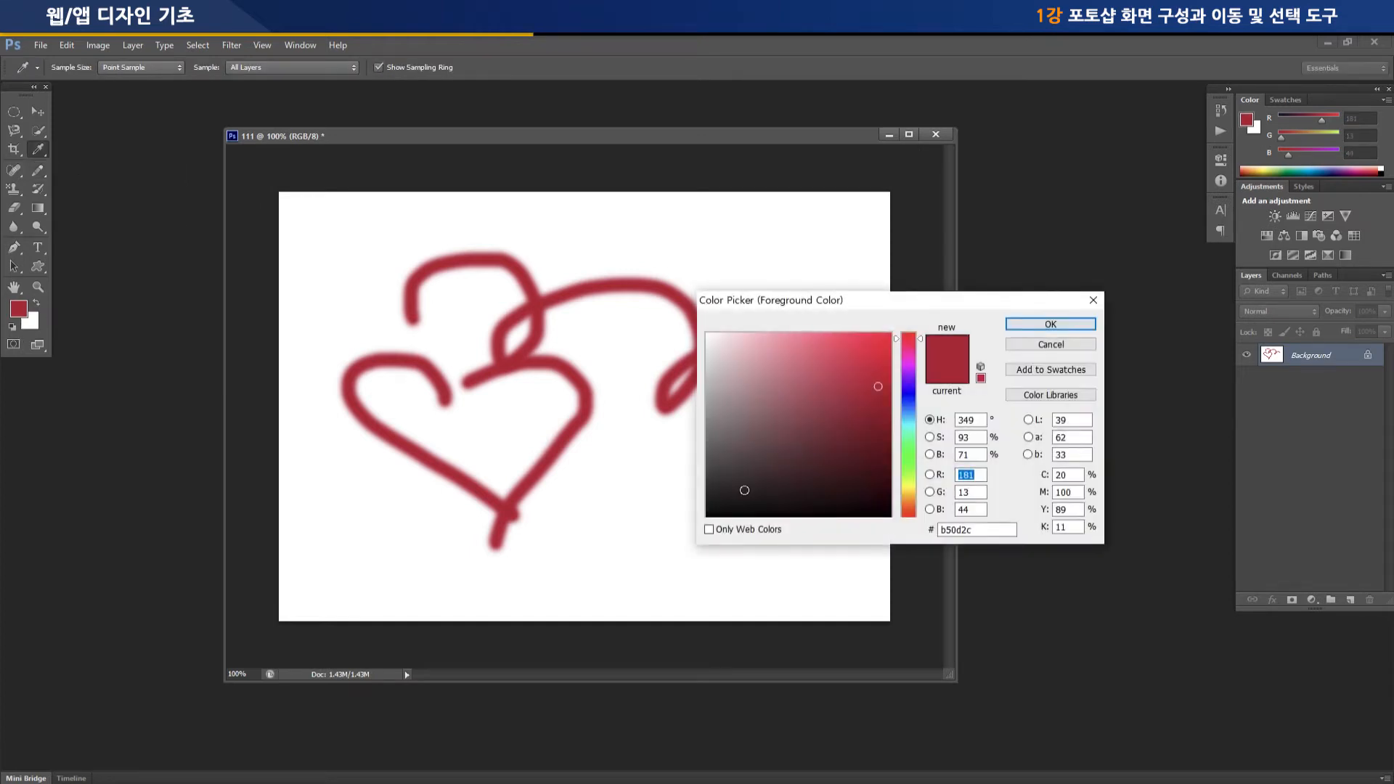
pyautogui.click(738, 493)
pyautogui.click(1050, 324)
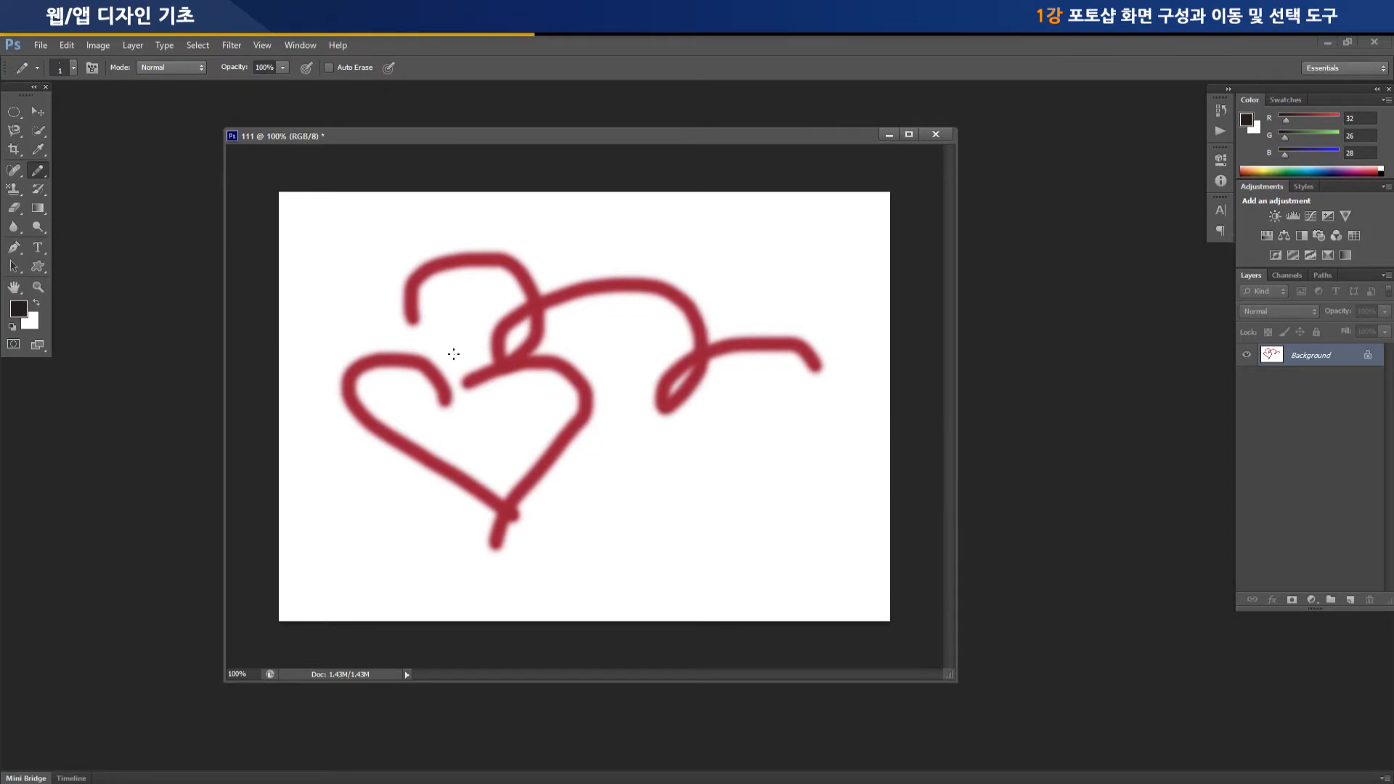
pyautogui.moveTo(560, 237)
pyautogui.mouseDown()
pyautogui.moveTo(512, 359)
pyautogui.moveTo(693, 428)
pyautogui.moveTo(508, 294)
pyautogui.moveTo(599, 538)
pyautogui.moveTo(616, 349)
pyautogui.moveTo(578, 222)
pyautogui.moveTo(542, 324)
pyautogui.mouseUp()
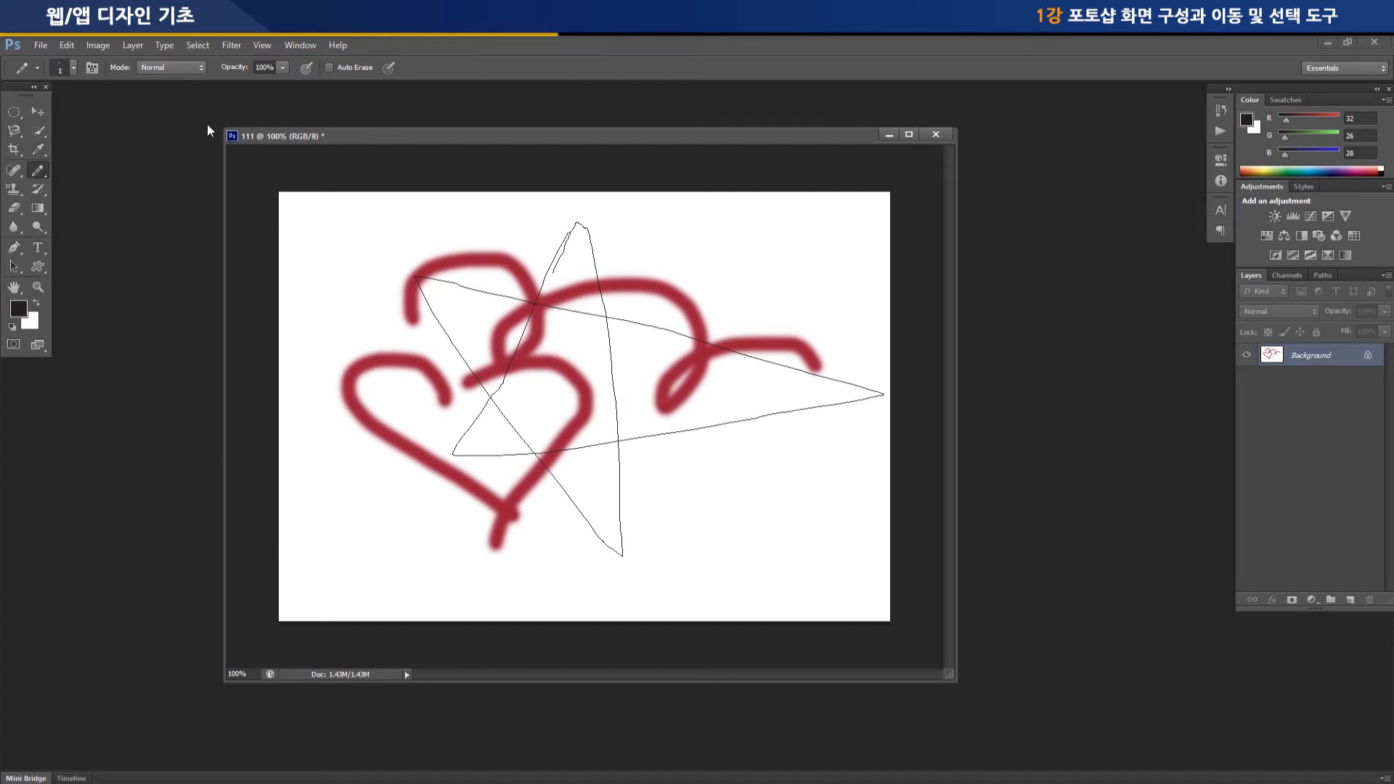
# Save the drawing to the desktop as 111.jpg in JPEG format with Maximum quality 12 and the Baseline ("Standard") option
pyautogui.click(38, 45)
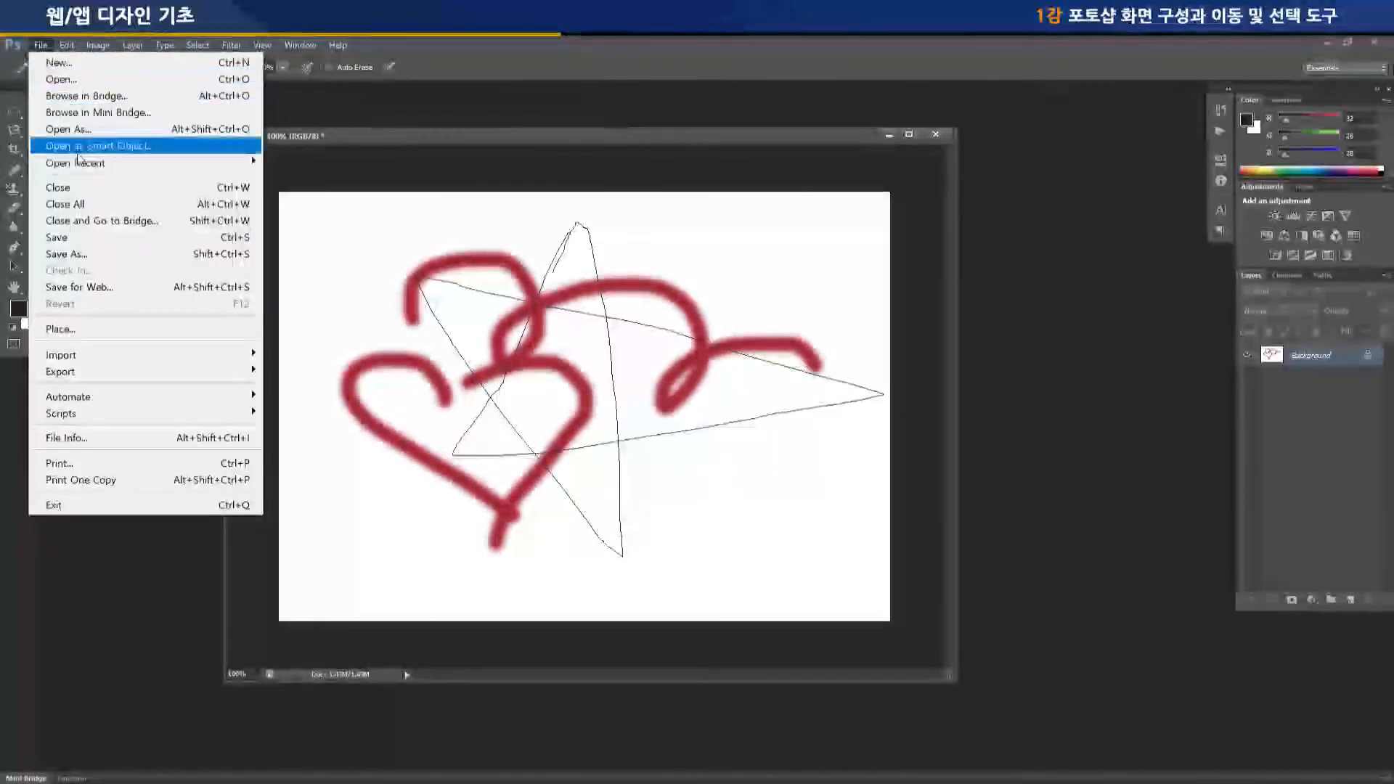
pyautogui.click(134, 256)
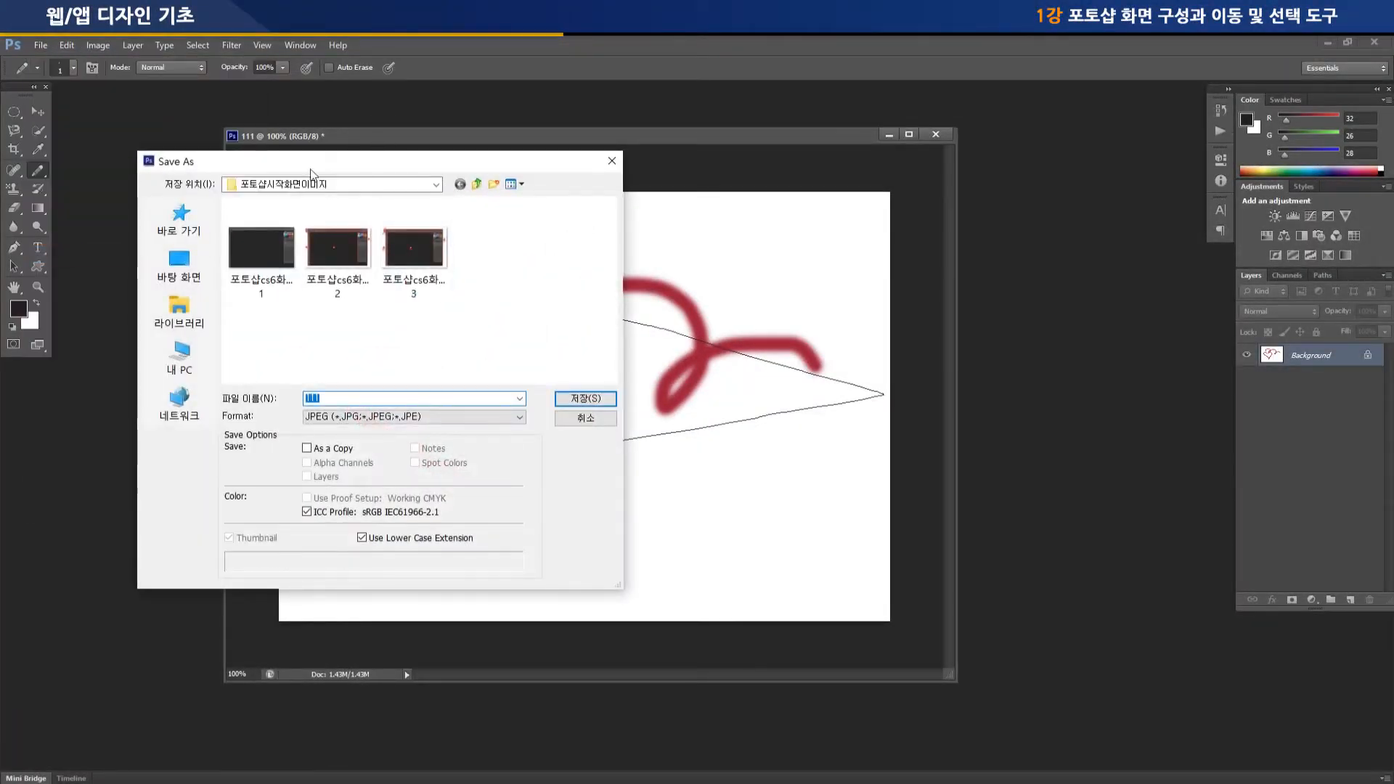
pyautogui.click(180, 268)
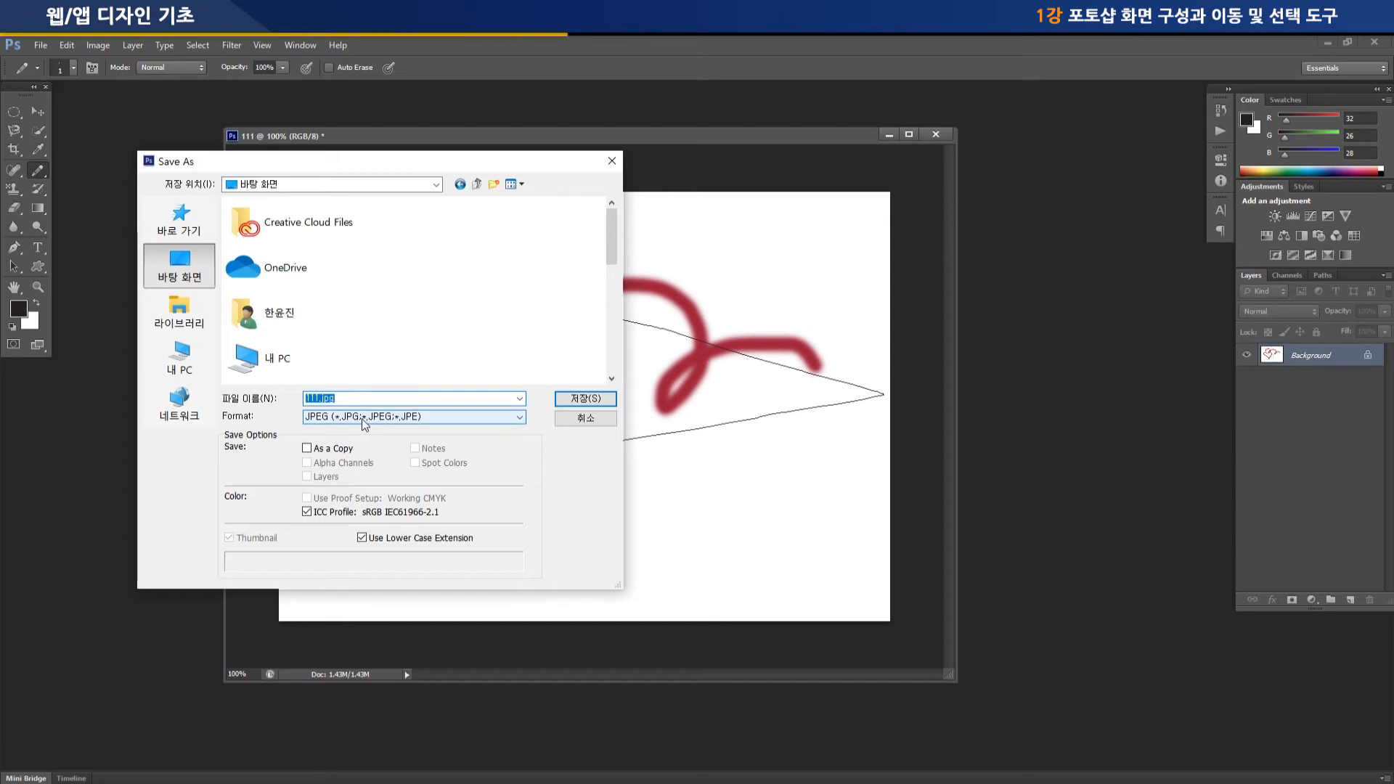
pyautogui.click(587, 399)
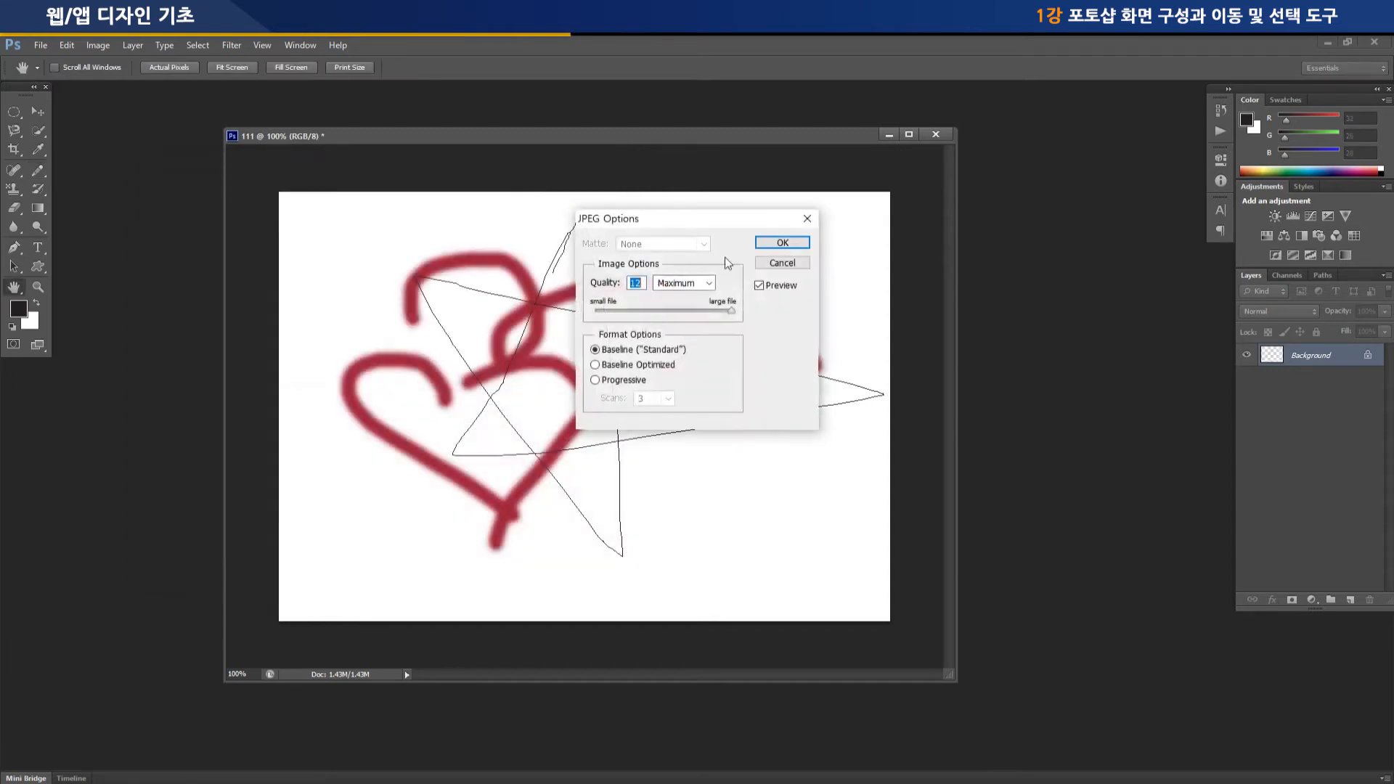
pyautogui.click(782, 243)
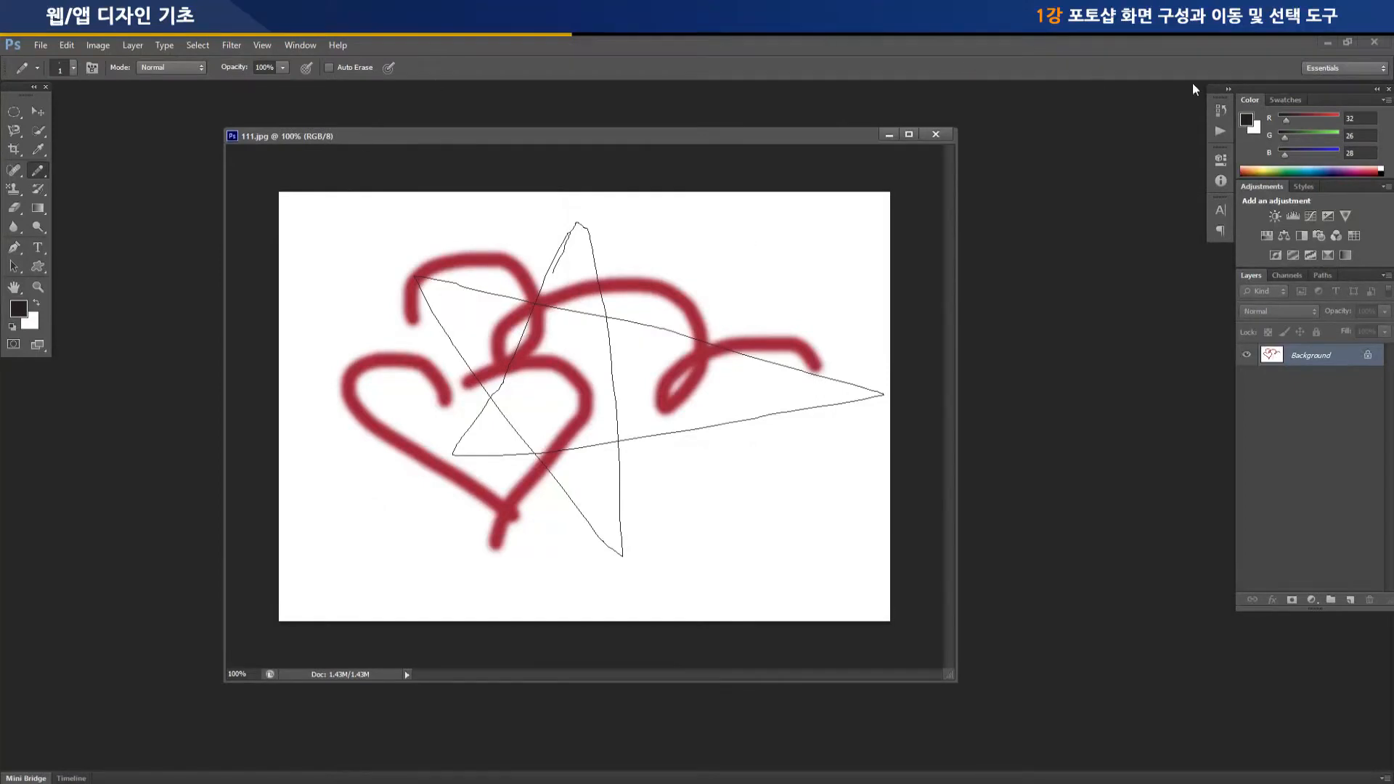
# Check the desktop for the saved 111 file, return to Photoshop and close the 111.jpg document
pyautogui.click(1327, 44)
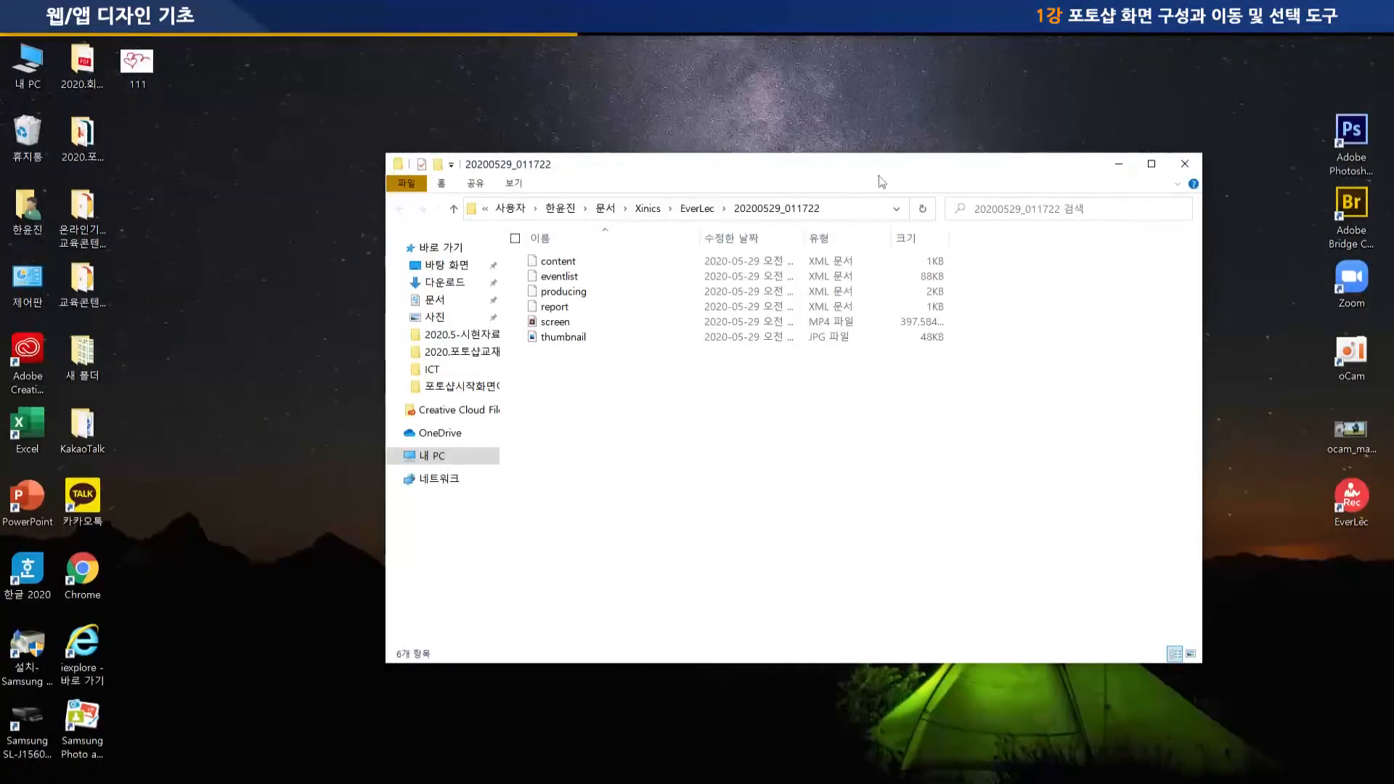
pyautogui.click(681, 777)
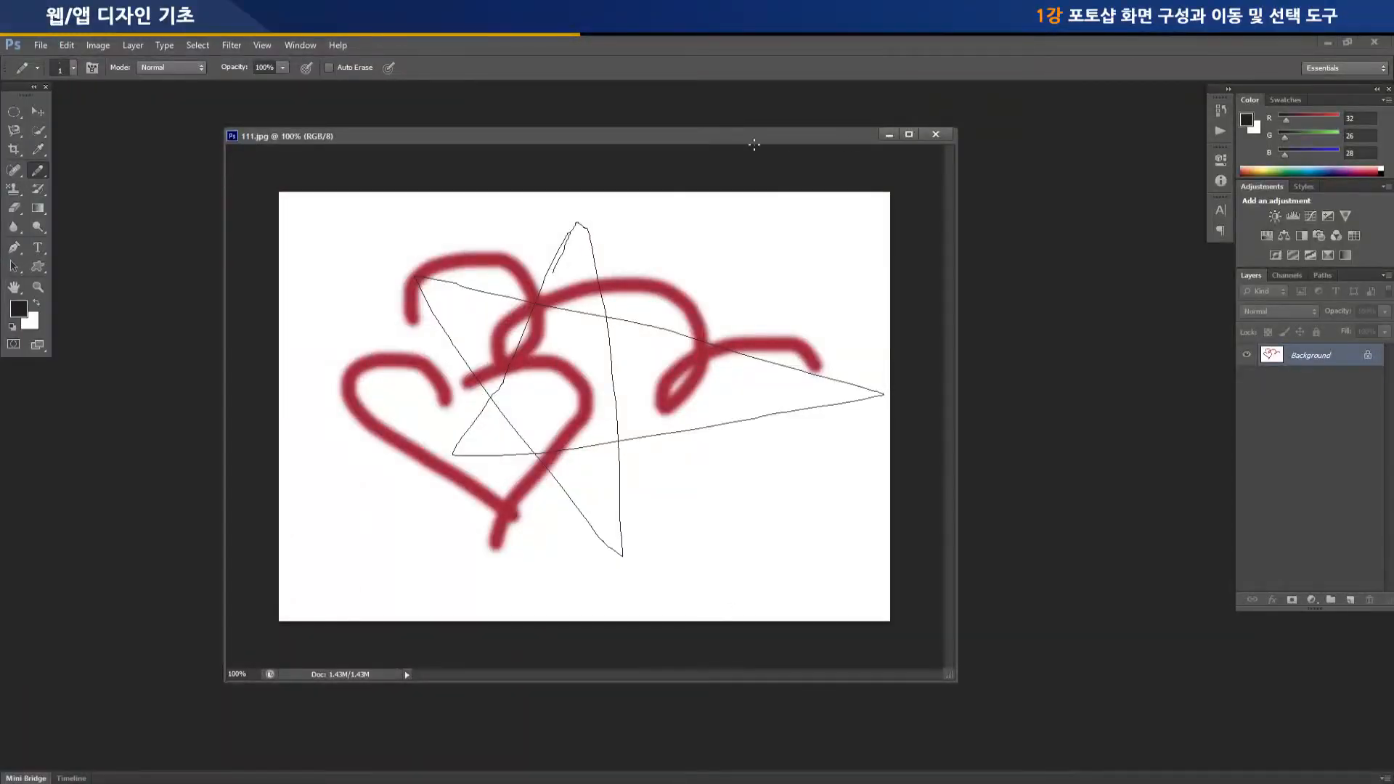
pyautogui.moveTo(739, 138); pyautogui.dragTo(692, 134)
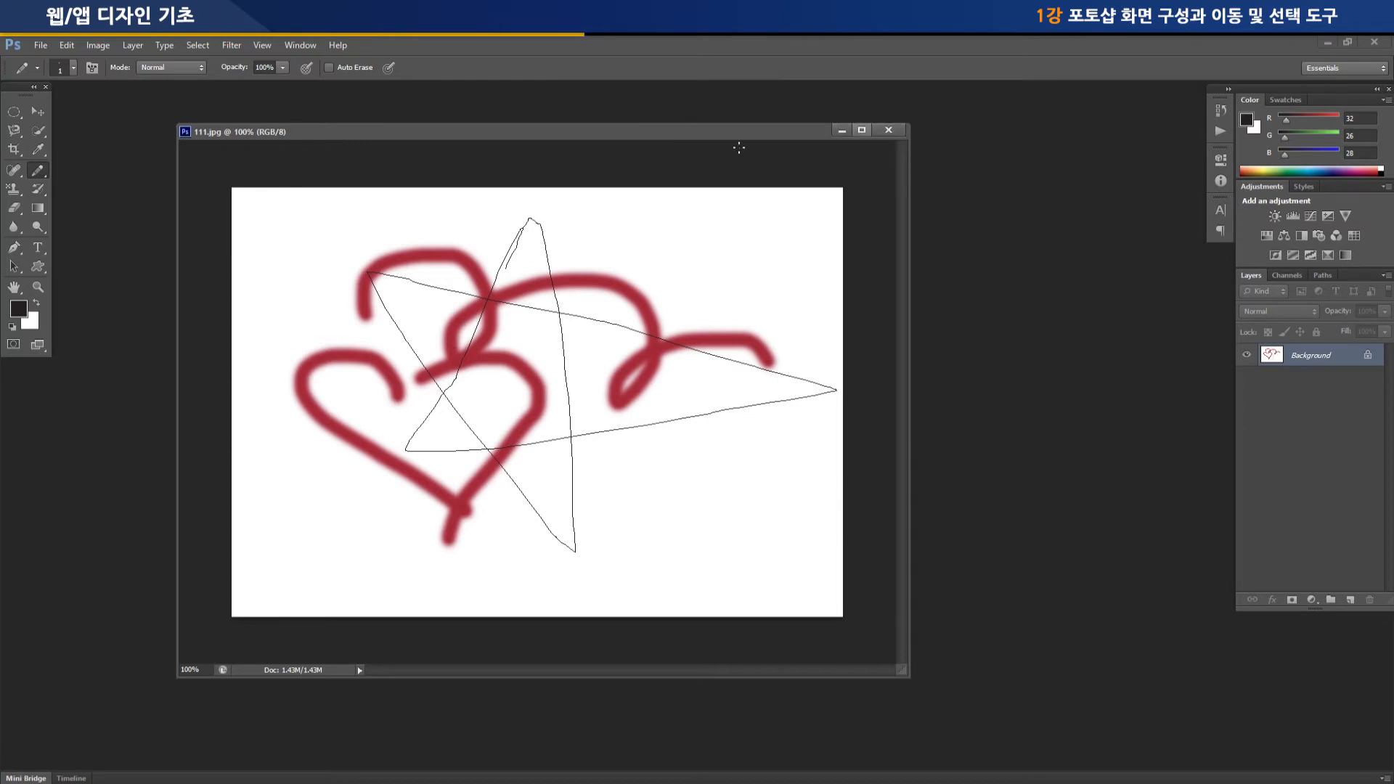
pyautogui.click(892, 129)
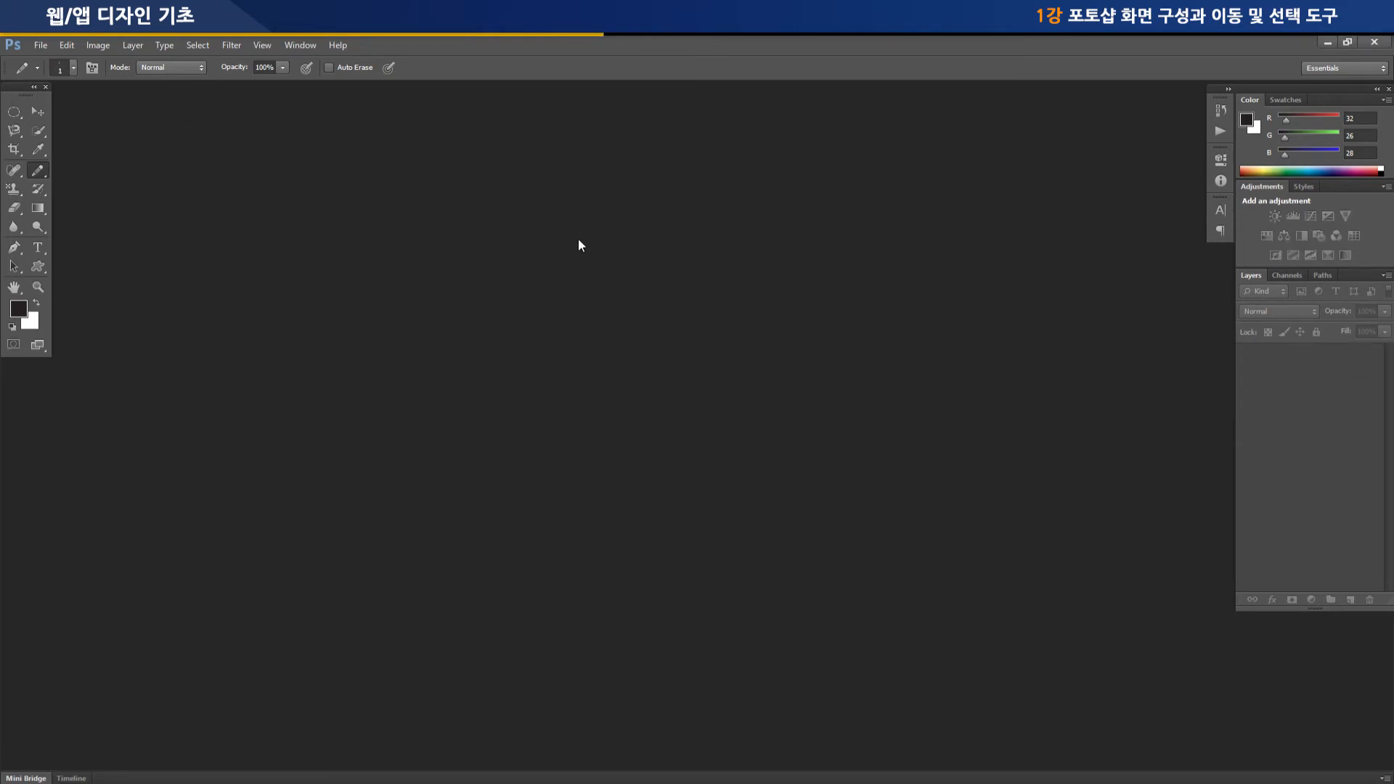
# Open the puppy image 강아지2-3.jpg from the 2020.포토샵기초교재만들기 folder inside 2020.포토샵교재제작관련 on the desktop
pyautogui.click(39, 47)
pyautogui.click(60, 82)
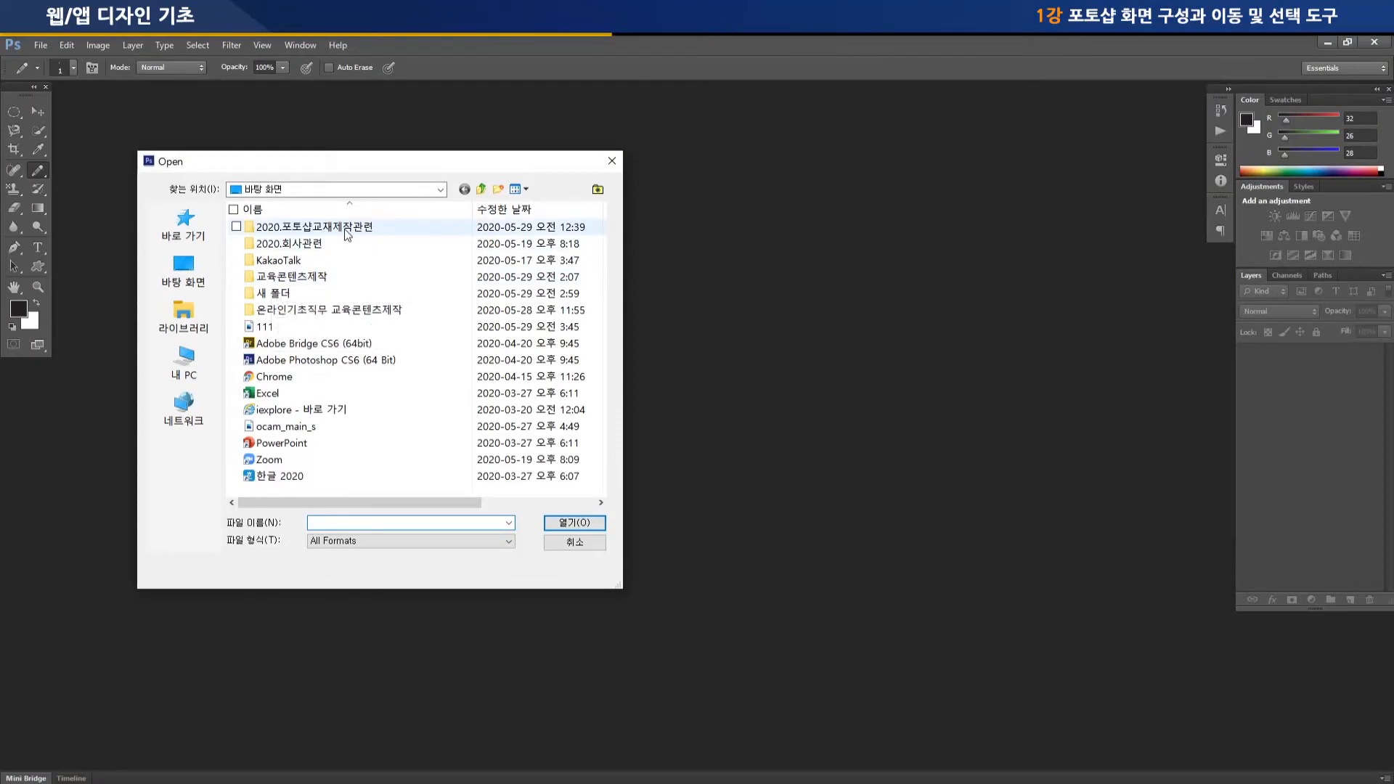
pyautogui.doubleClick(344, 229)
pyautogui.click(387, 232)
pyautogui.click(385, 230)
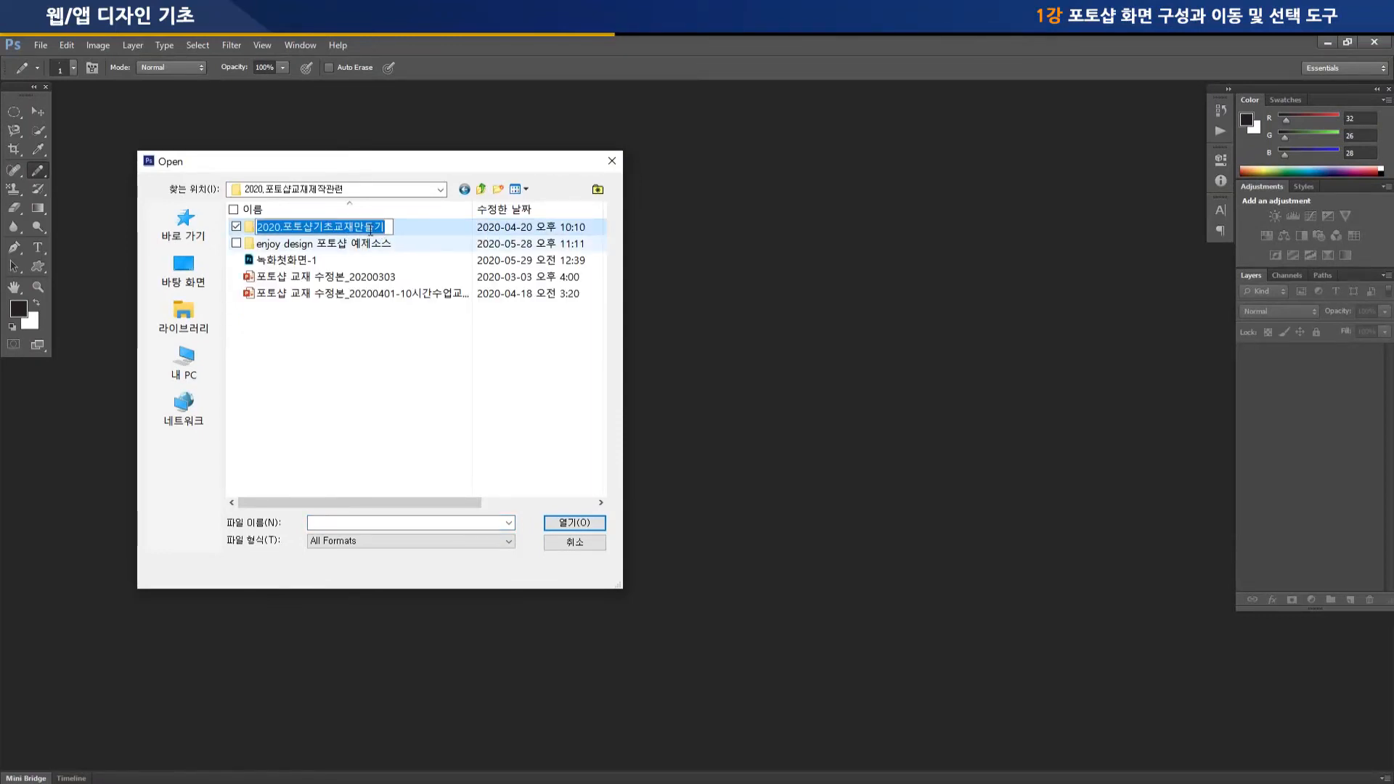
pyautogui.click(374, 228)
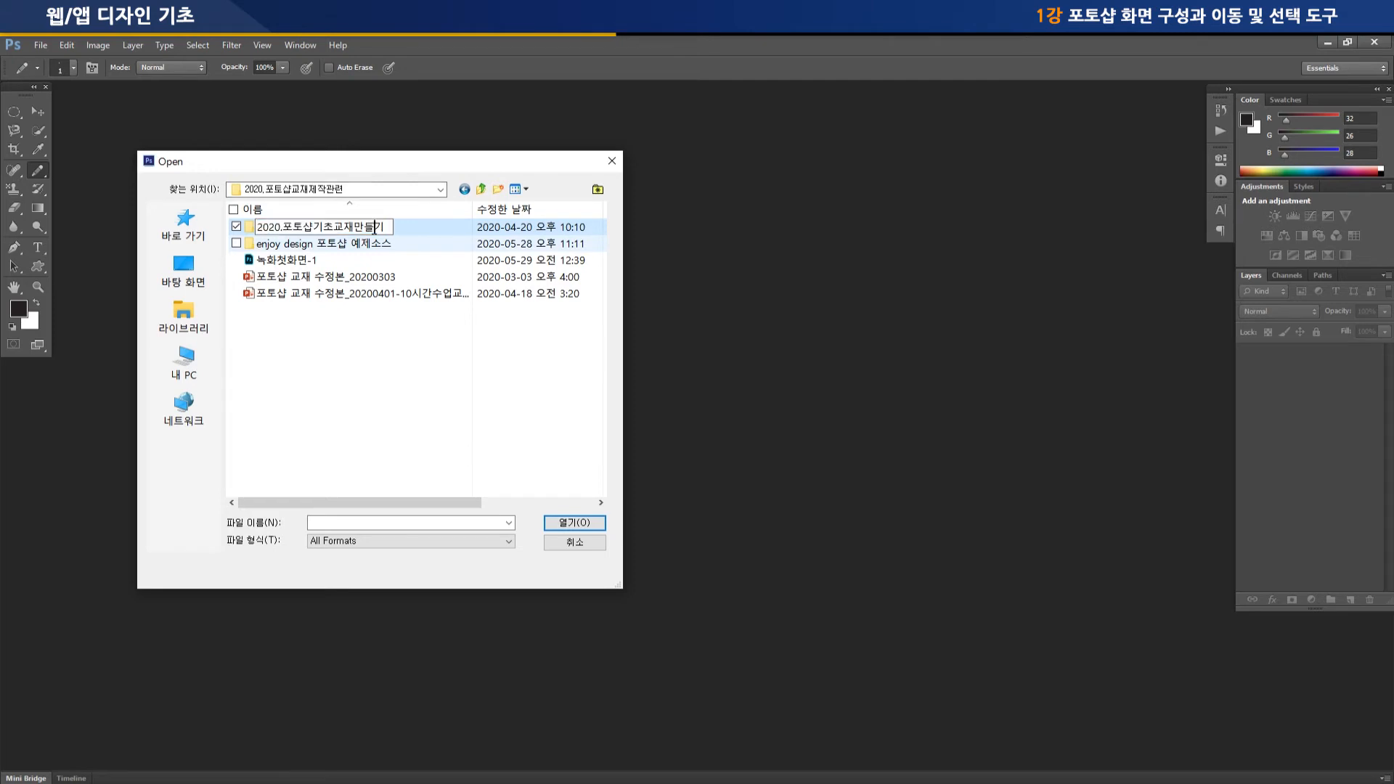
pyautogui.click(424, 225)
pyautogui.doubleClick(357, 231)
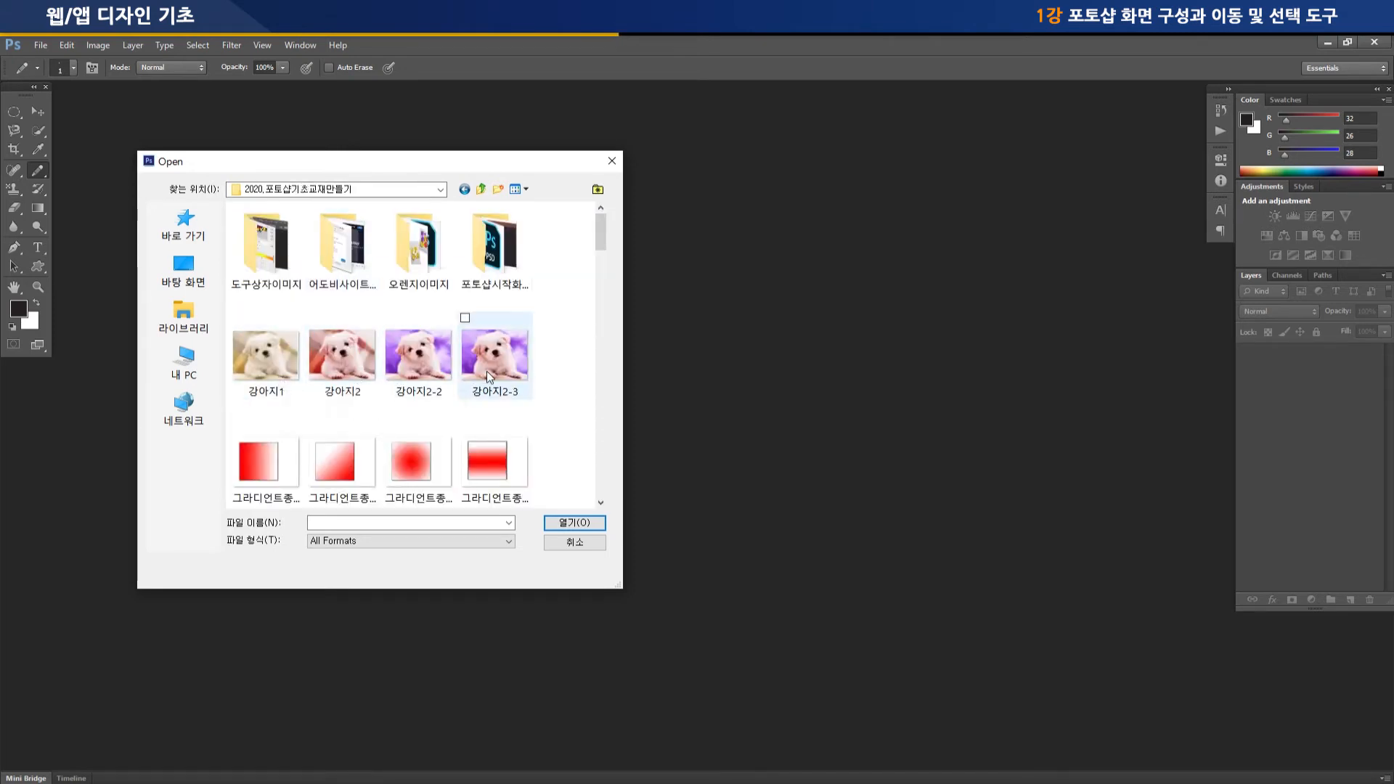
pyautogui.click(418, 357)
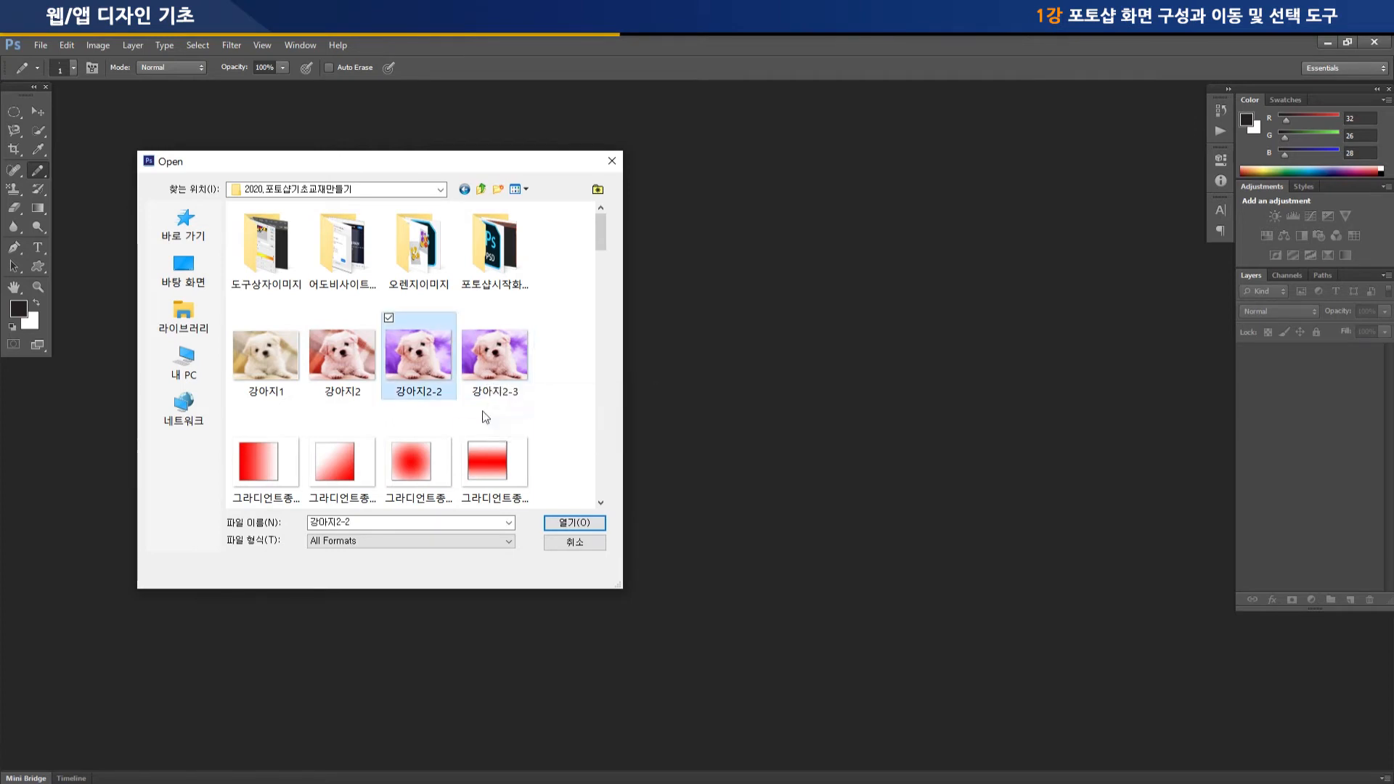
pyautogui.click(575, 522)
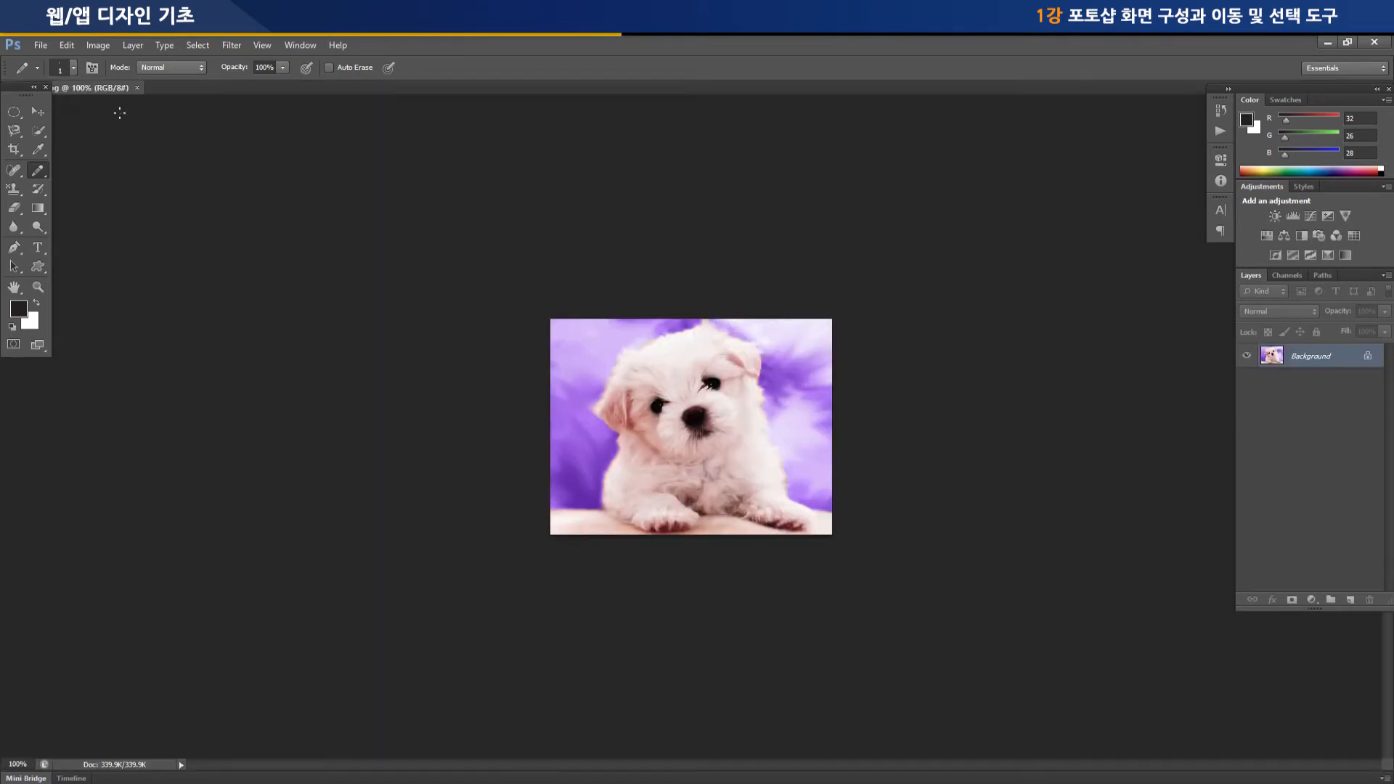
# Detach the puppy image into a floating window, enlarge it well beyond the picture and reposition it in the workspace
pyautogui.moveTo(82, 87); pyautogui.dragTo(354, 156)
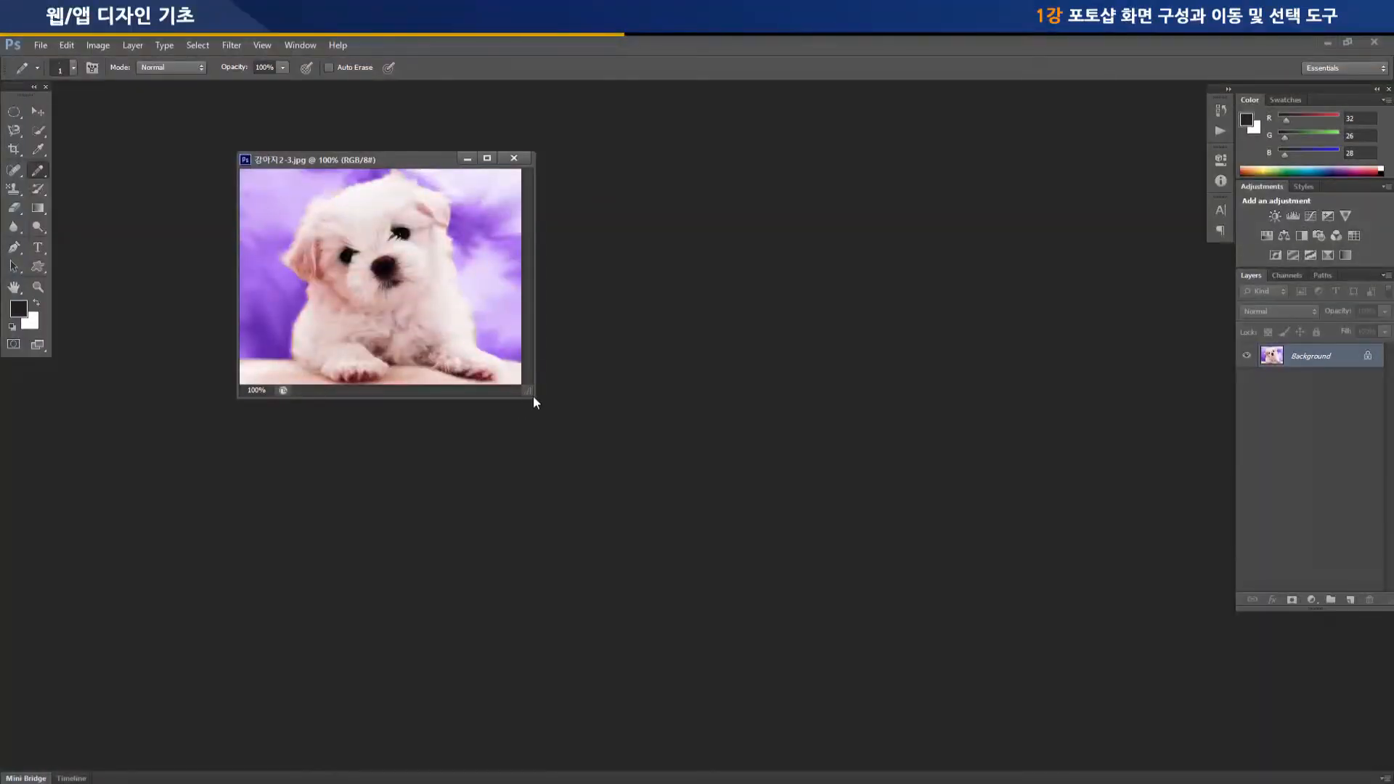
pyautogui.moveTo(535, 396); pyautogui.dragTo(804, 597)
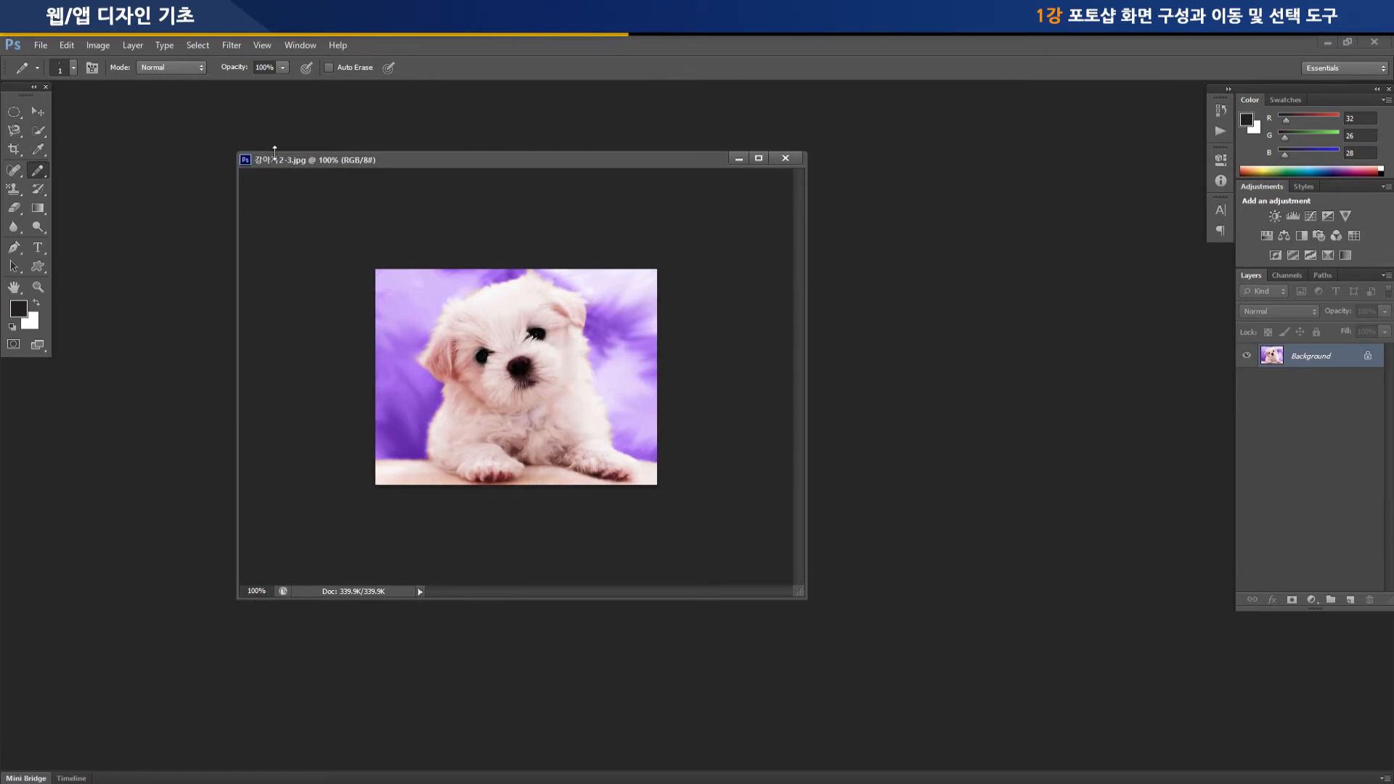
pyautogui.moveTo(803, 596); pyautogui.dragTo(898, 700)
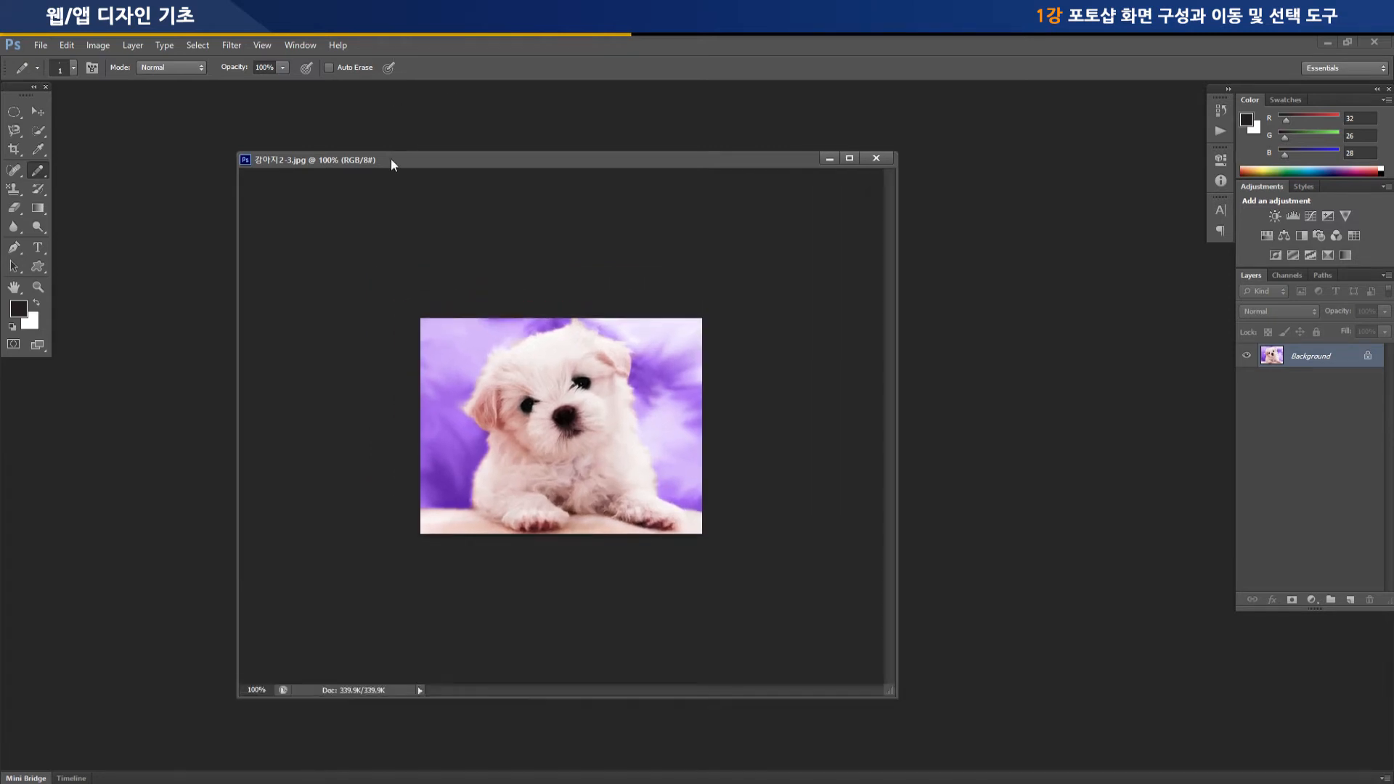
pyautogui.moveTo(390, 160); pyautogui.dragTo(370, 133)
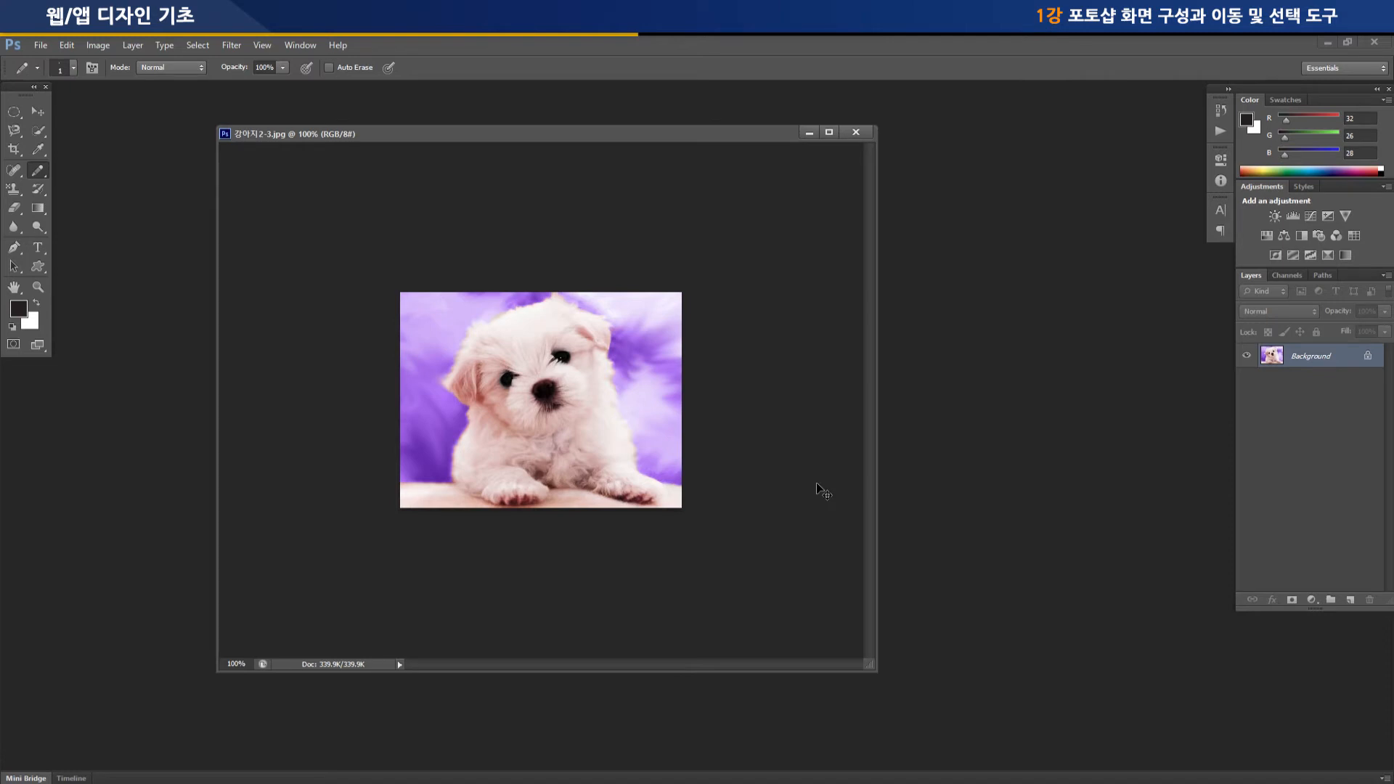
# Zoom the puppy image in to 500% and back out to 100%
pyautogui.hotkey('ctrl', '+')
pyautogui.hotkey('ctrl', '+')
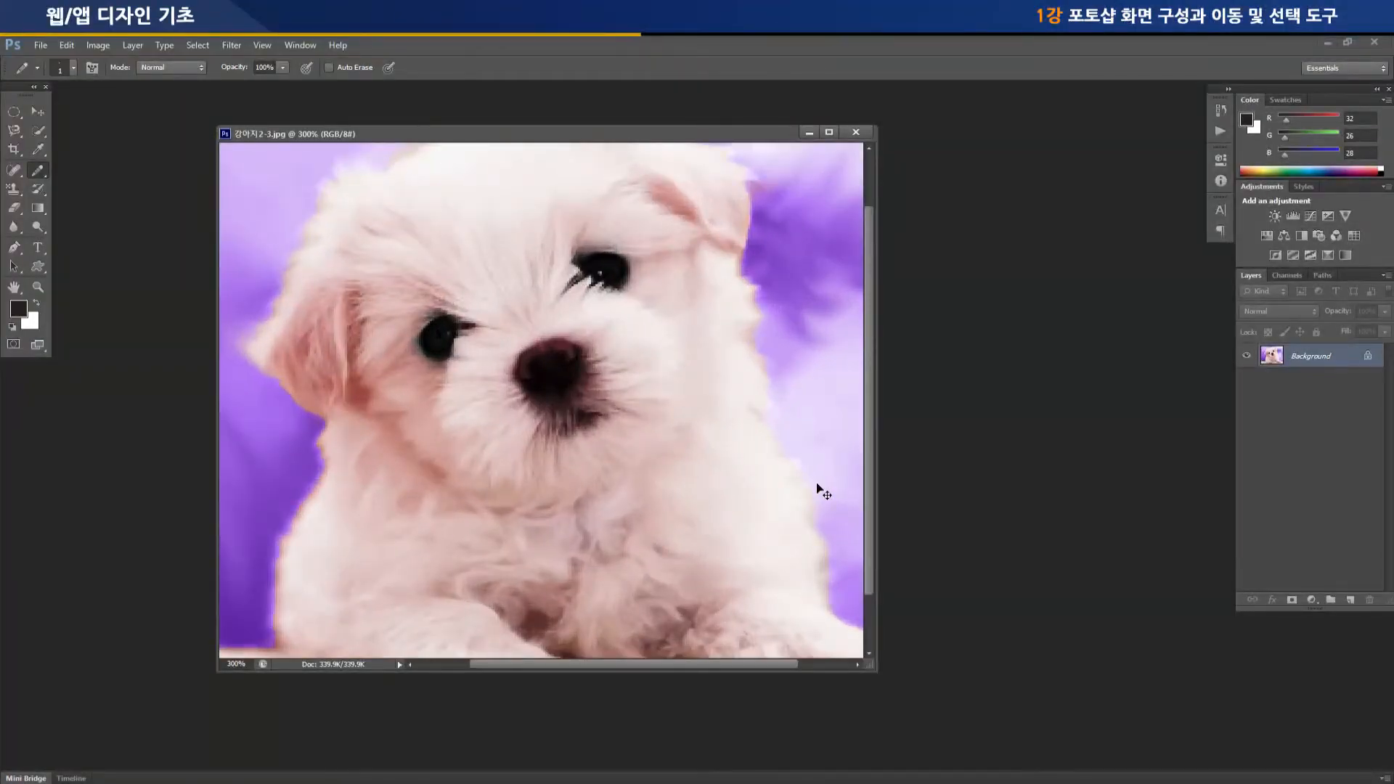
pyautogui.hotkey('ctrl', '+')
pyautogui.hotkey('ctrl', '+')
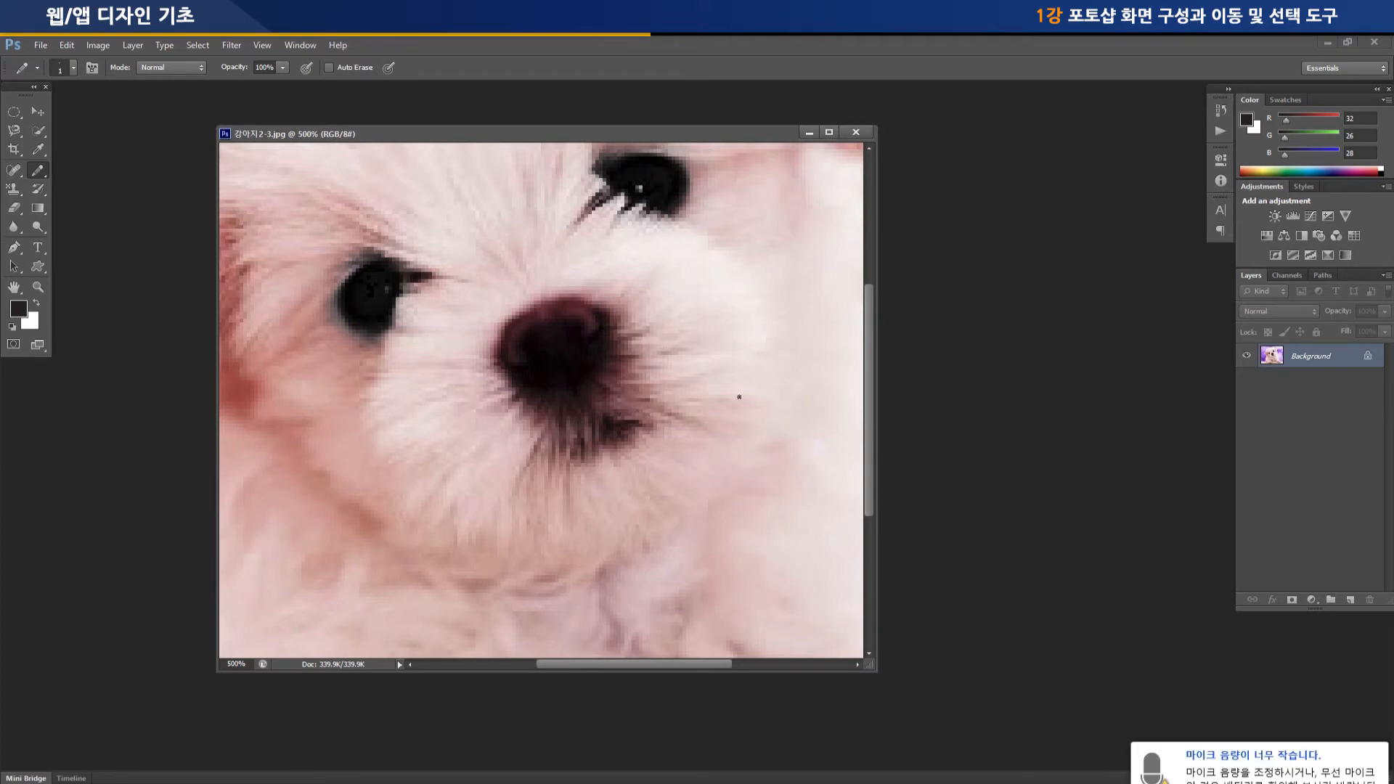
pyautogui.hotkey('ctrl', '-')
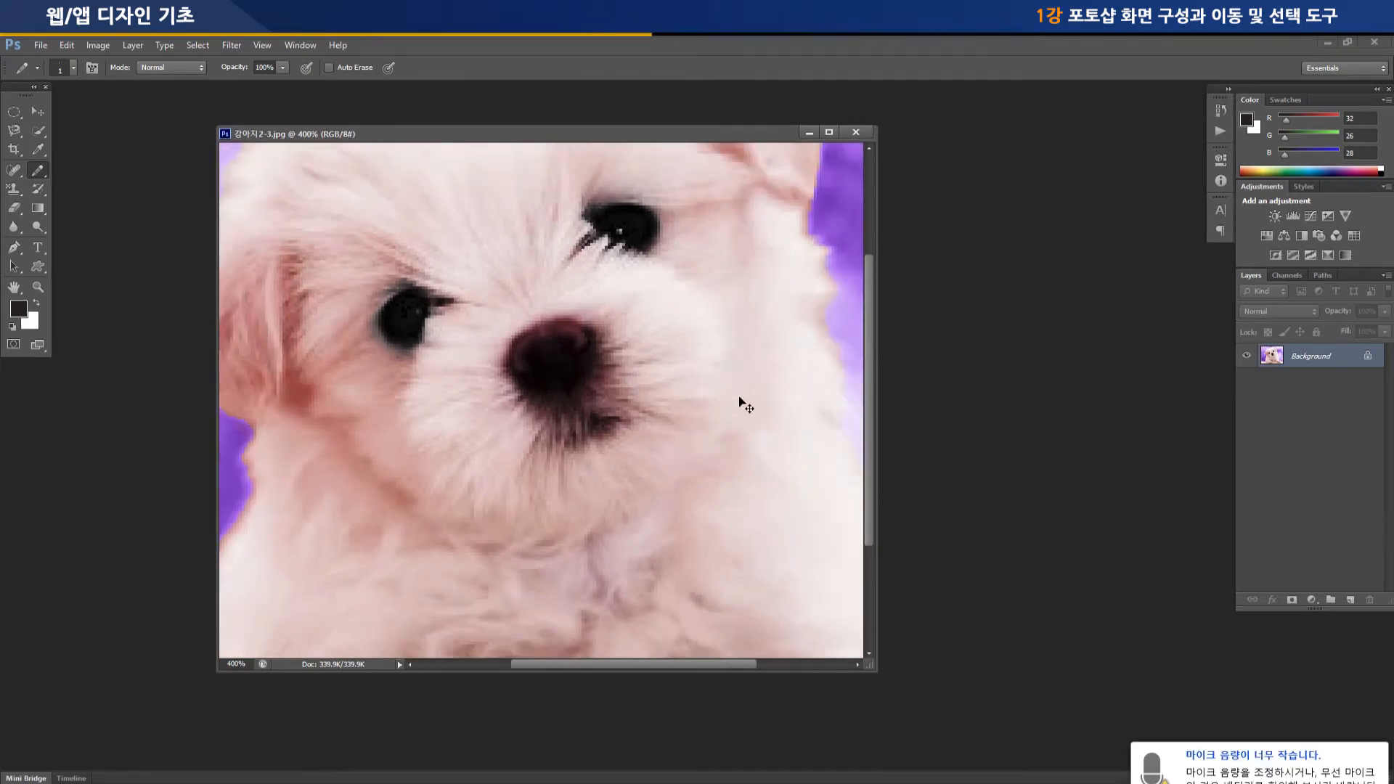
pyautogui.hotkey('ctrl', '-')
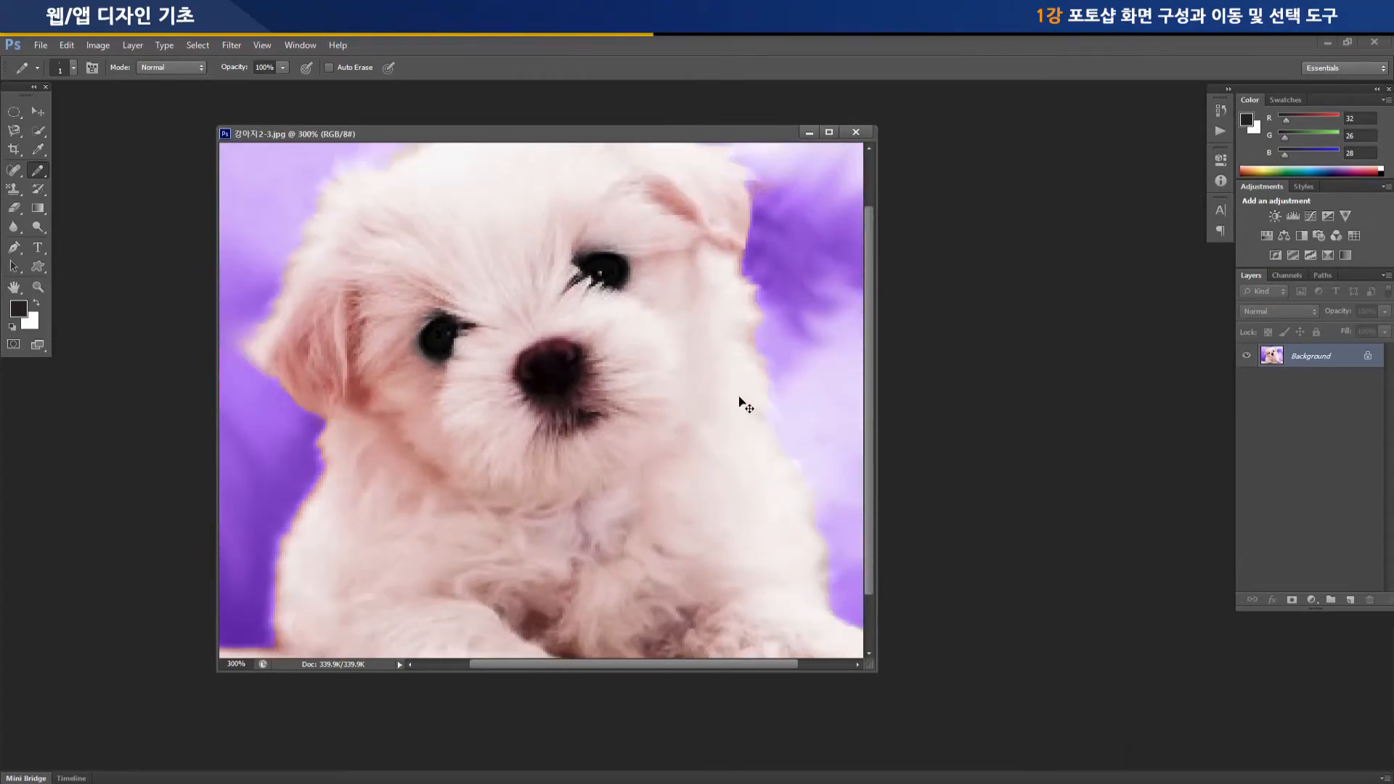
pyautogui.hotkey('ctrl', '-')
pyautogui.hotkey('ctrl', '-')
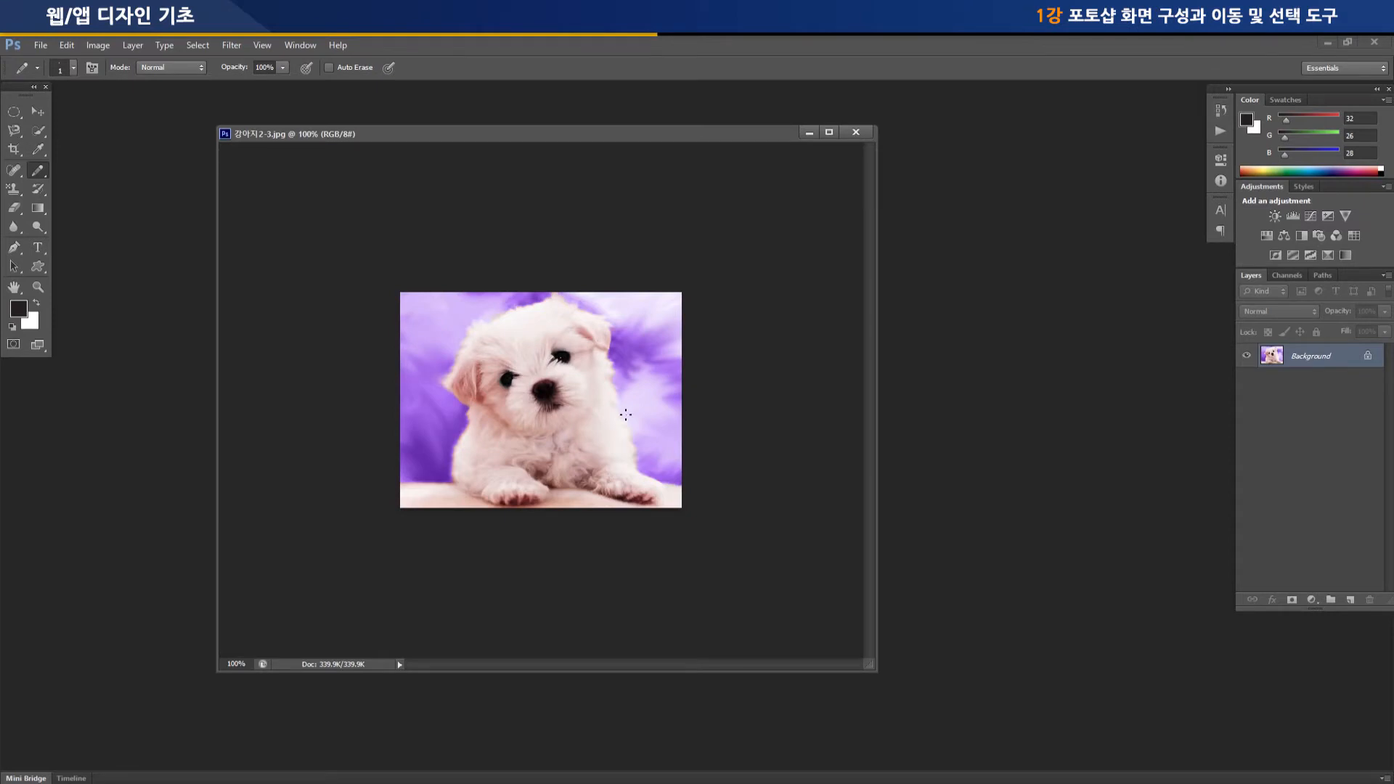
# Switch the puppy image's magnification between 200% and 100% twice, ending at 100%
pyautogui.hotkey('ctrl', '+')
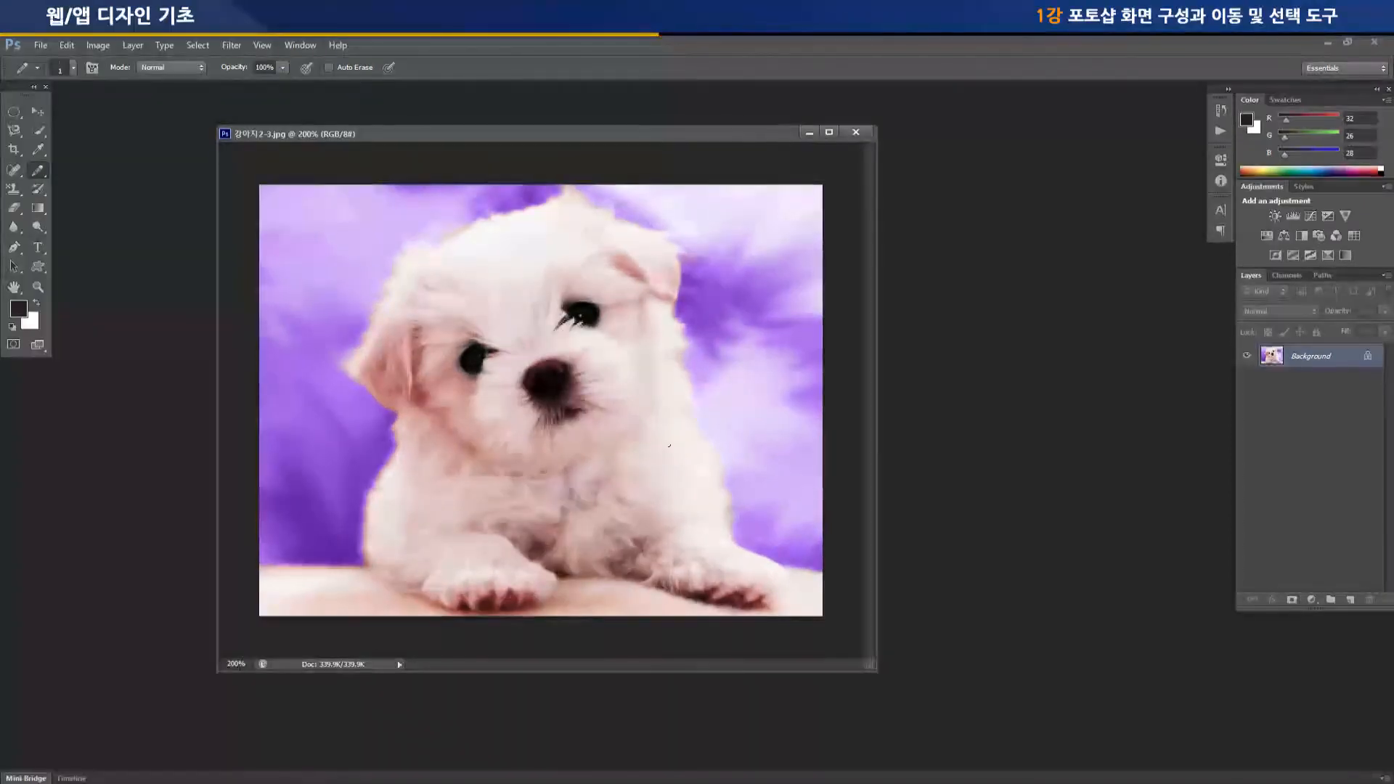
pyautogui.hotkey('ctrl', '-')
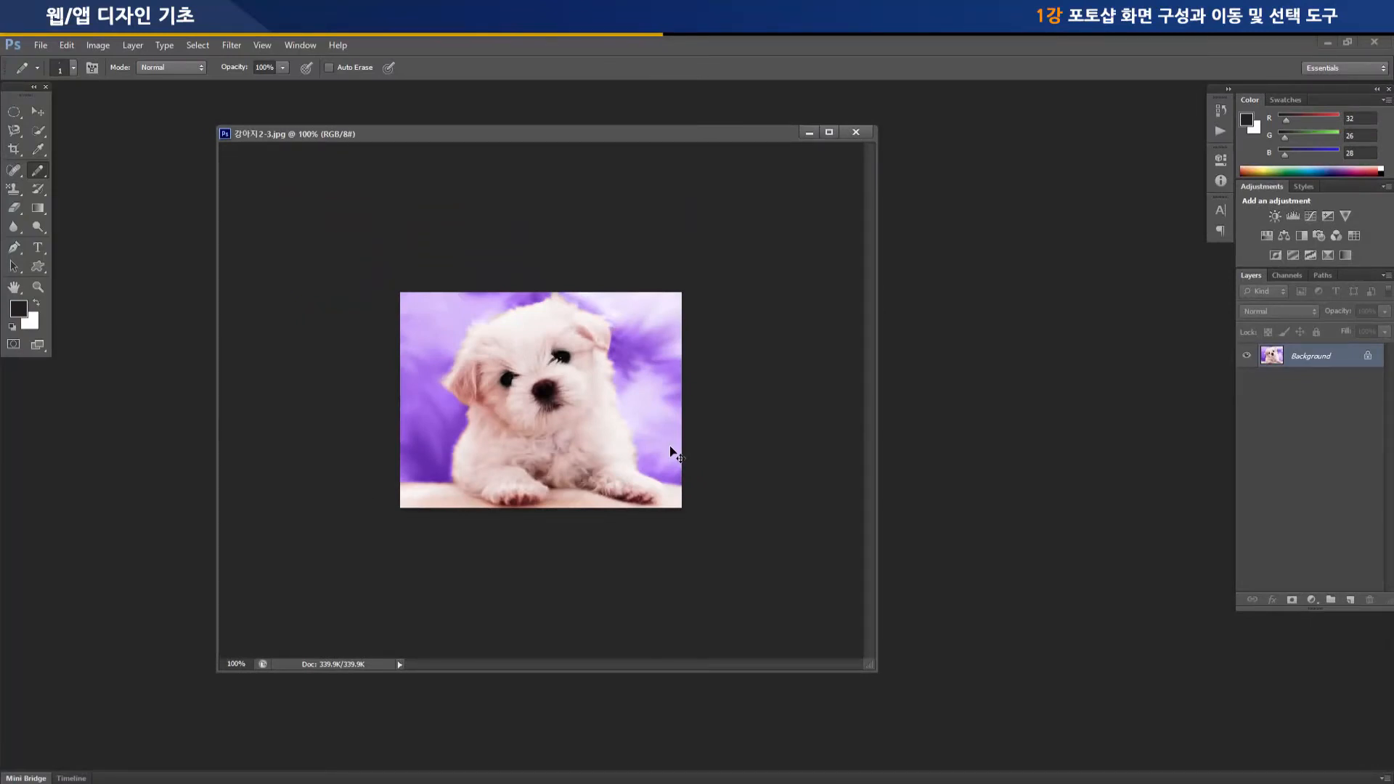
pyautogui.hotkey('ctrl', '+')
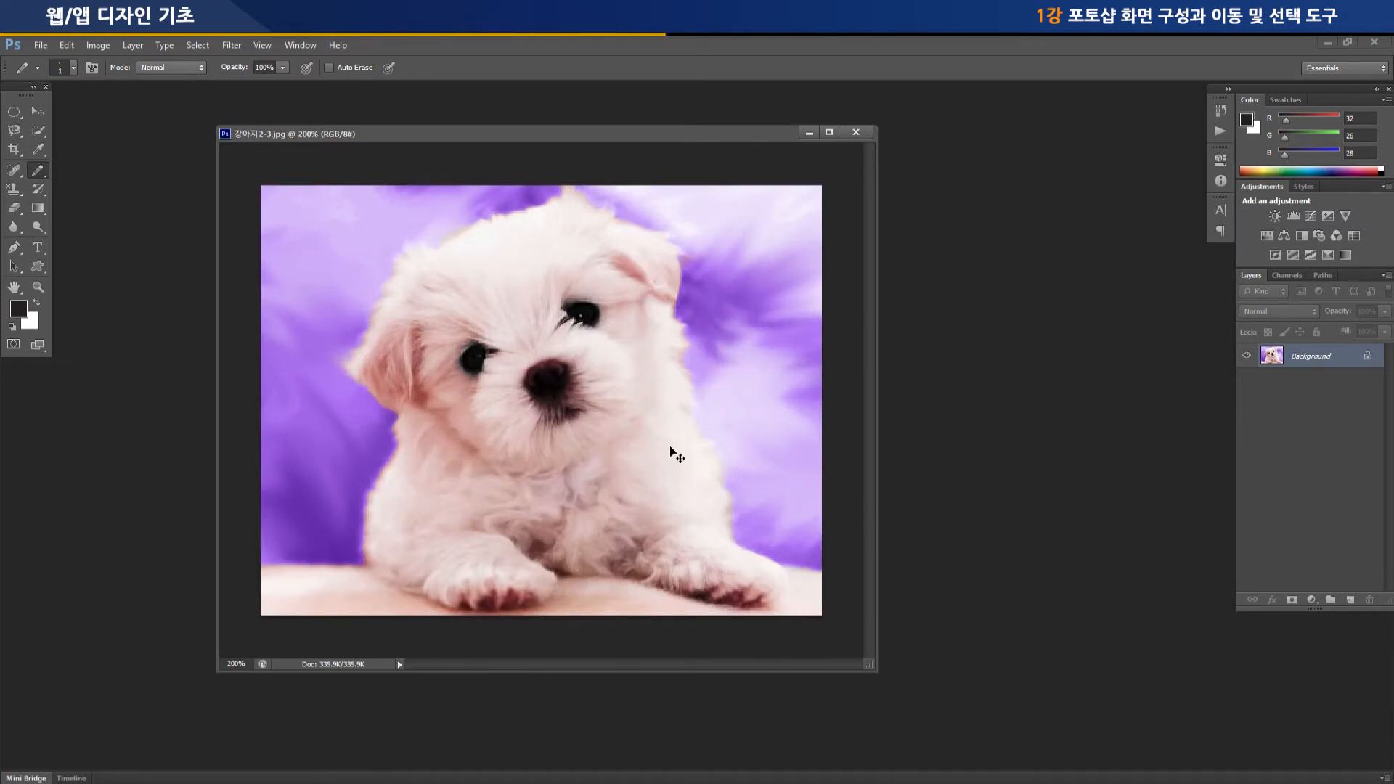
pyautogui.hotkey('ctrl', '-')
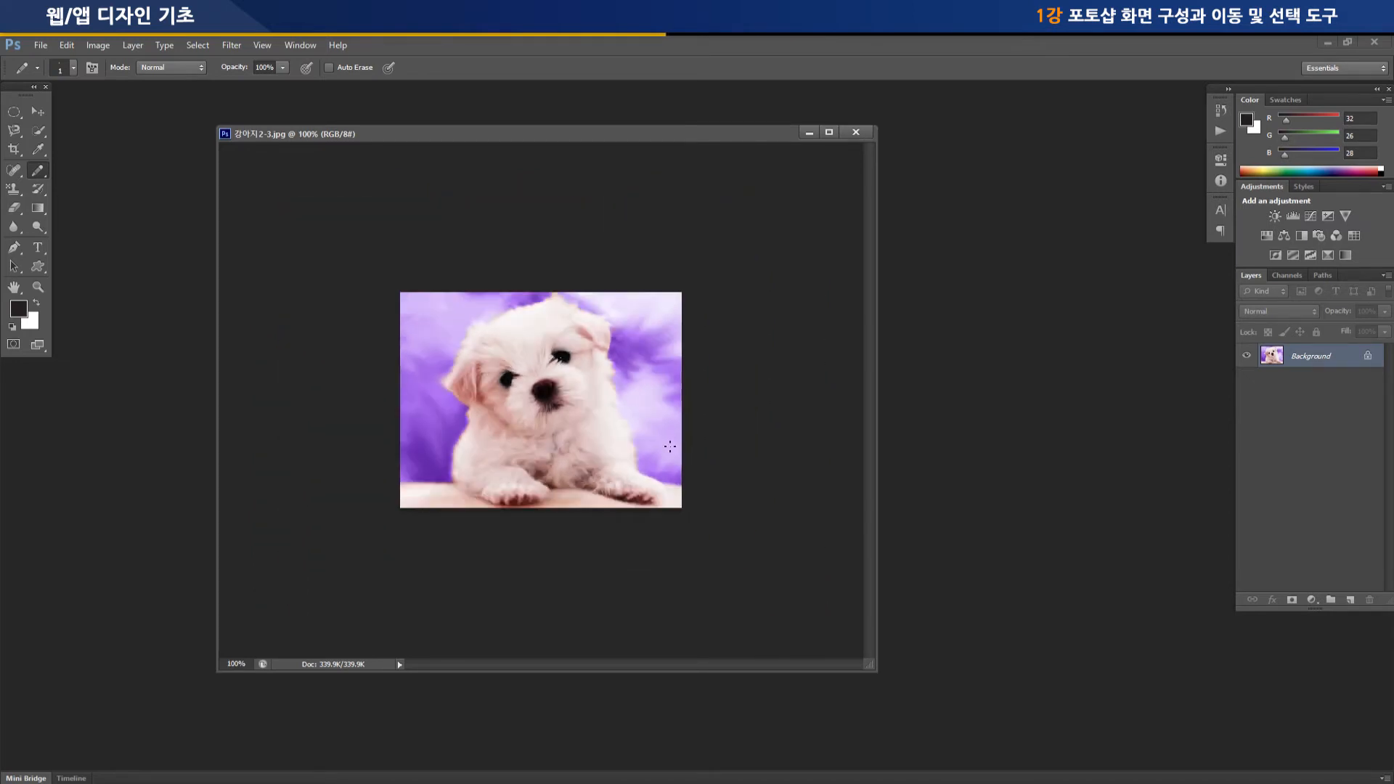
# Magnify the image to 300% around the puppy's nose with the Zoom Tool
pyautogui.click(37, 288)
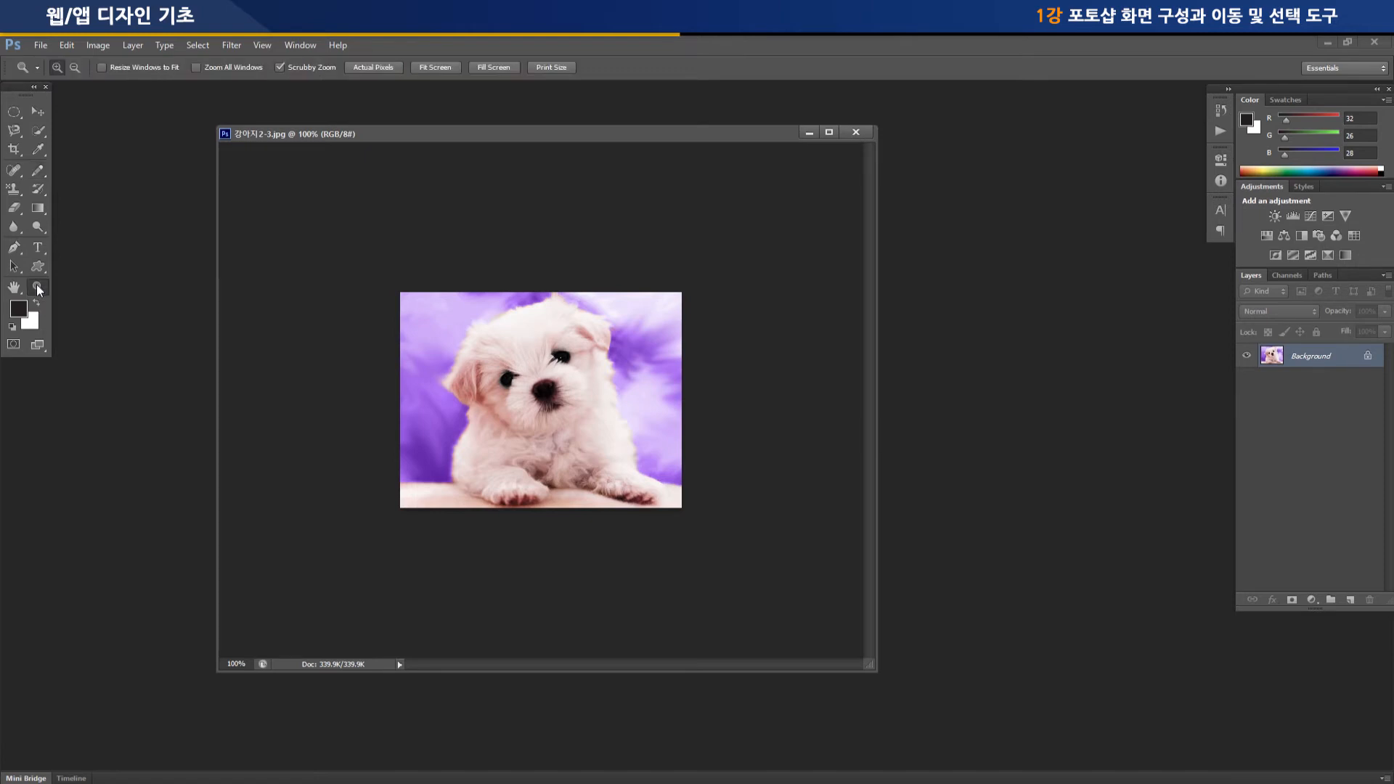
pyautogui.click(533, 391)
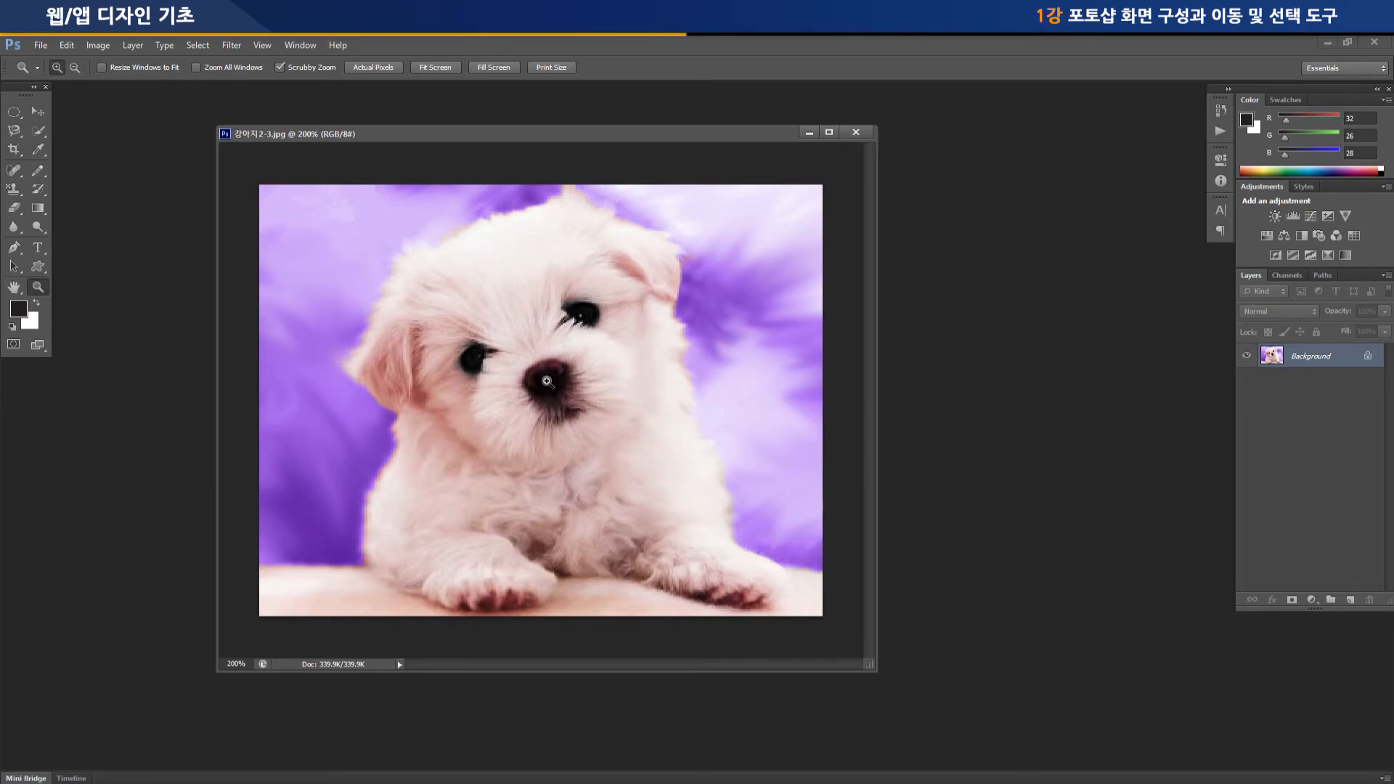
pyautogui.click(547, 382)
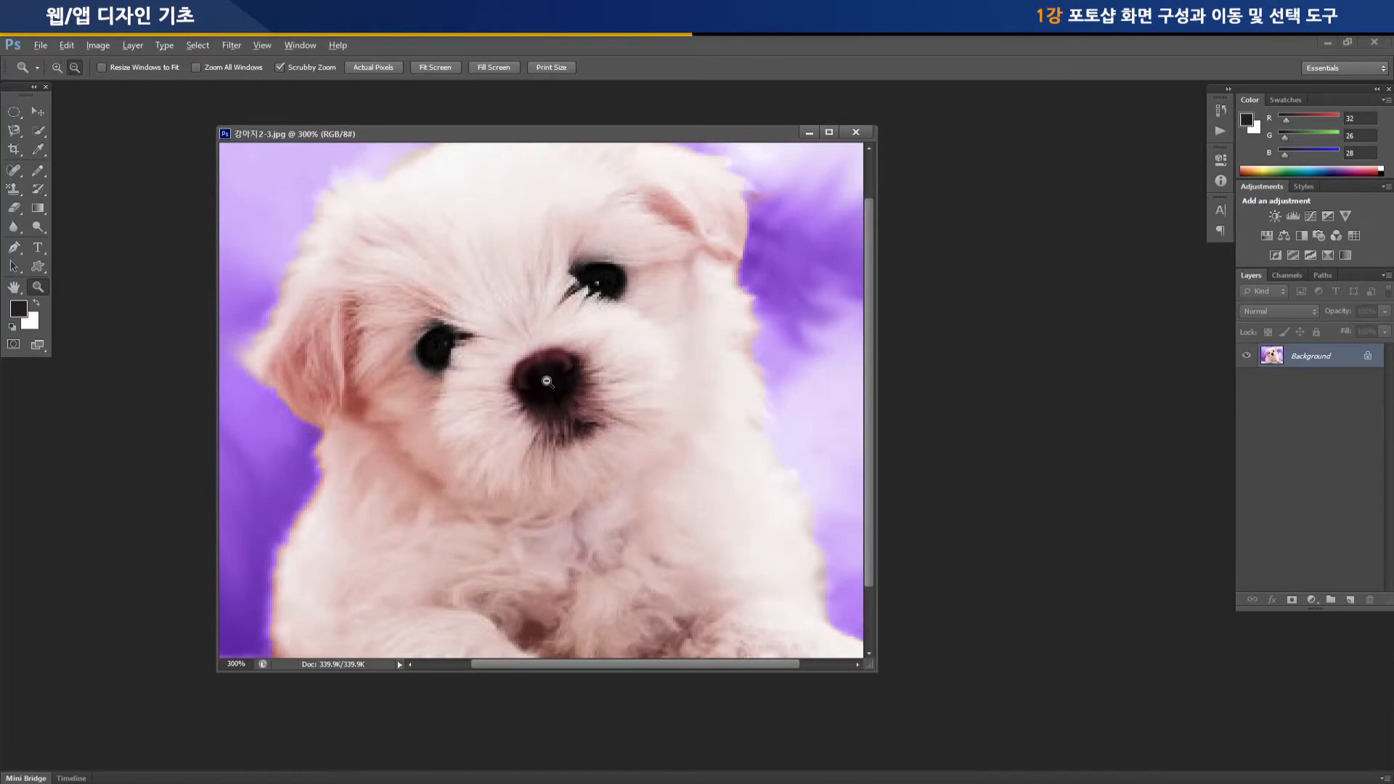
# Zoom out to 100% with the Zoom Tool, and magnify the puppy image to 200%
pyautogui.press('alt')
pyautogui.press('alt')
pyautogui.press('alt')
pyautogui.press('alt')
pyautogui.keyDown('alt'); pyautogui.click(546, 380); pyautogui.keyUp('alt')
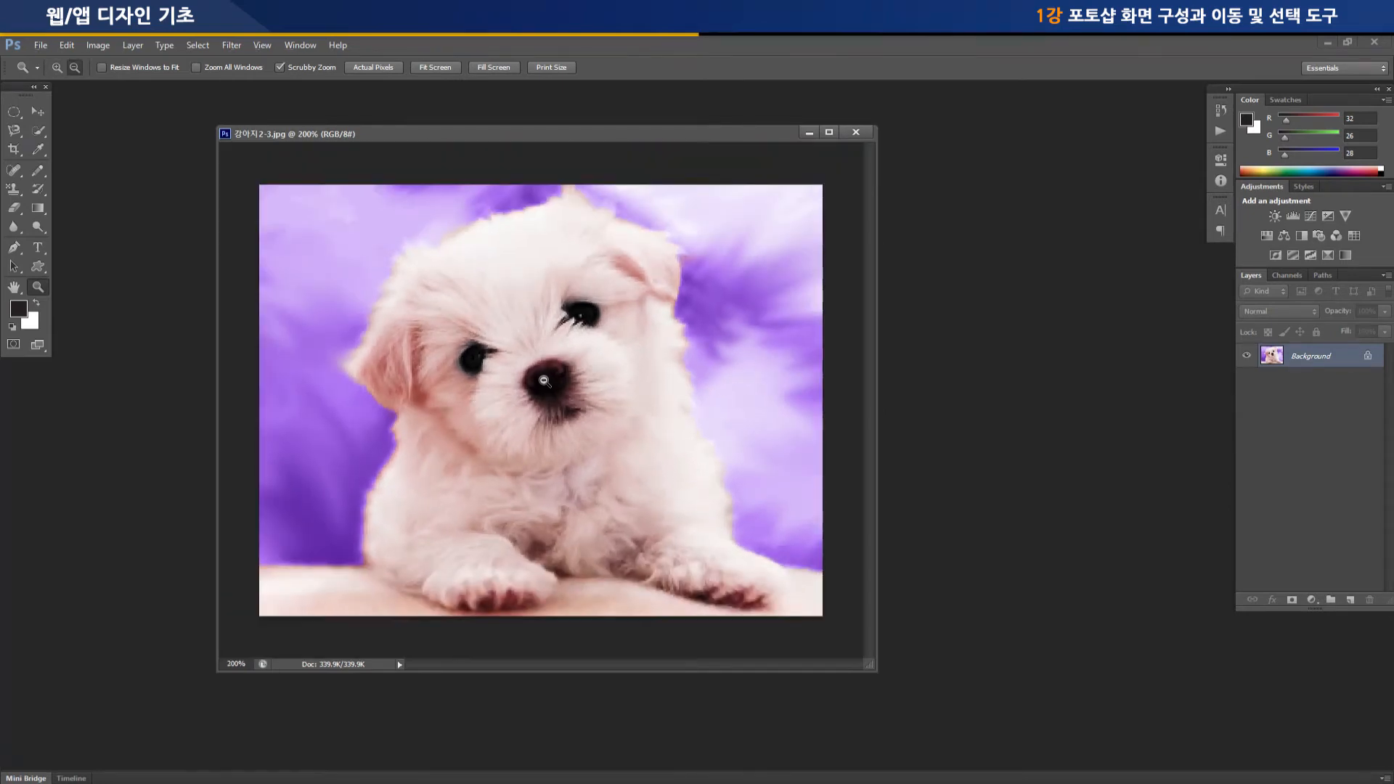
pyautogui.keyDown('alt'); pyautogui.click(544, 380); pyautogui.keyUp('alt')
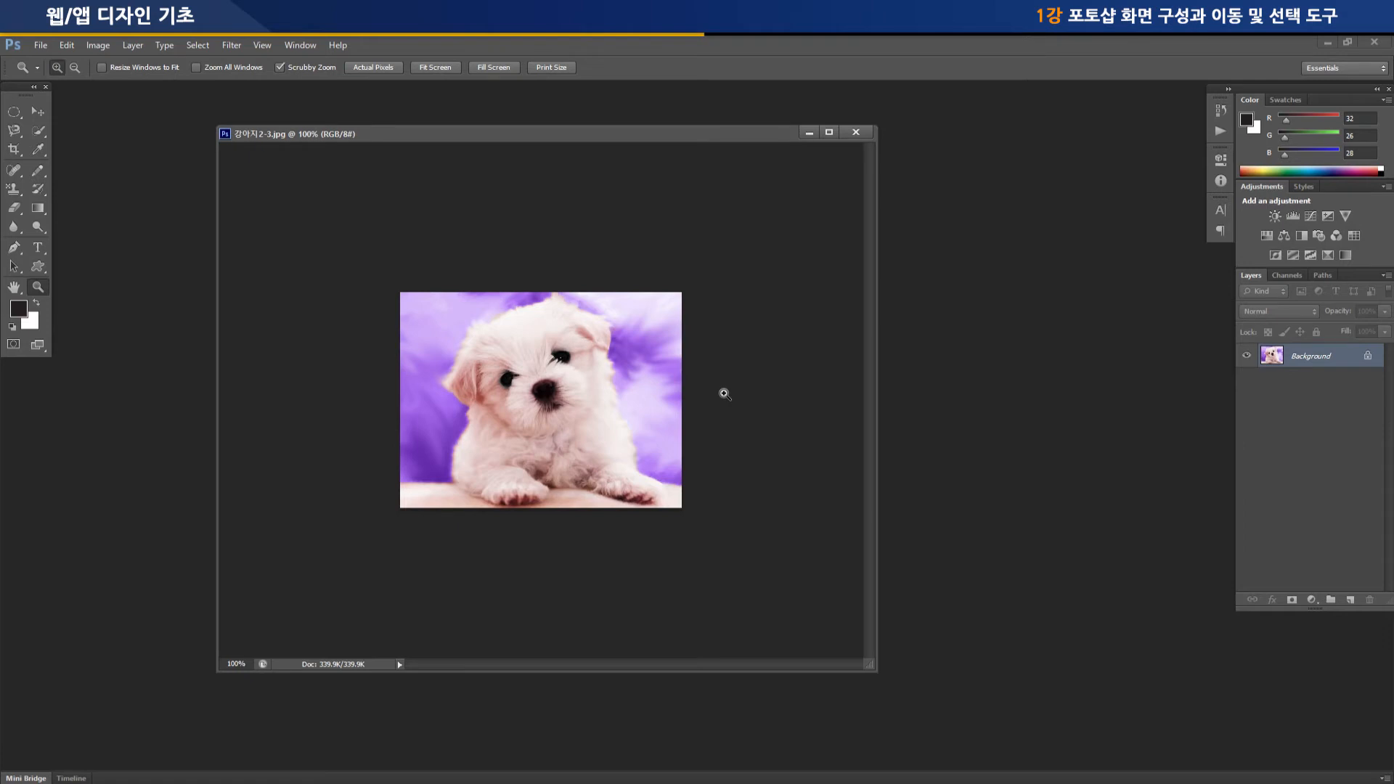
pyautogui.click(724, 393)
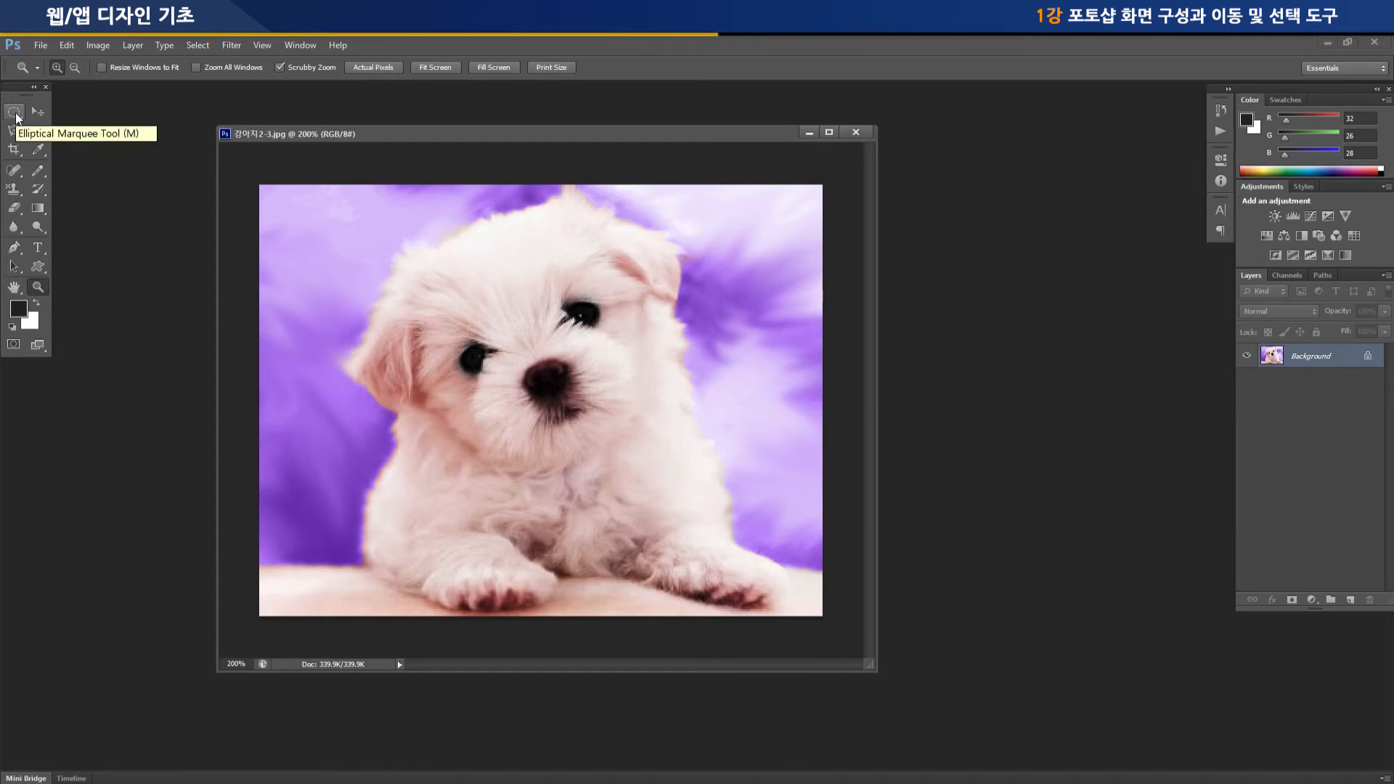
# Draw a rectangular marquee selection around the puppy's head and chest, and reposition its outline over the head
pyautogui.click(16, 116)
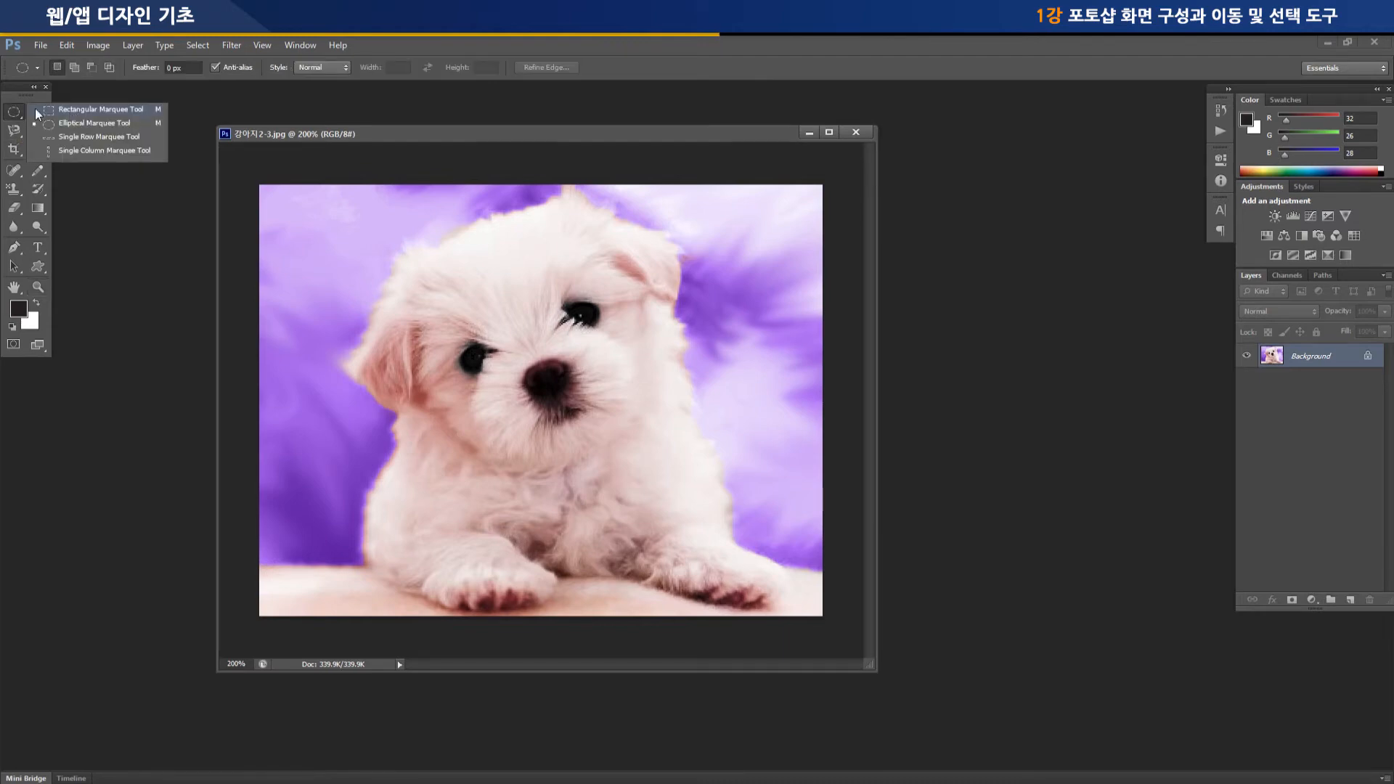
pyautogui.click(52, 109)
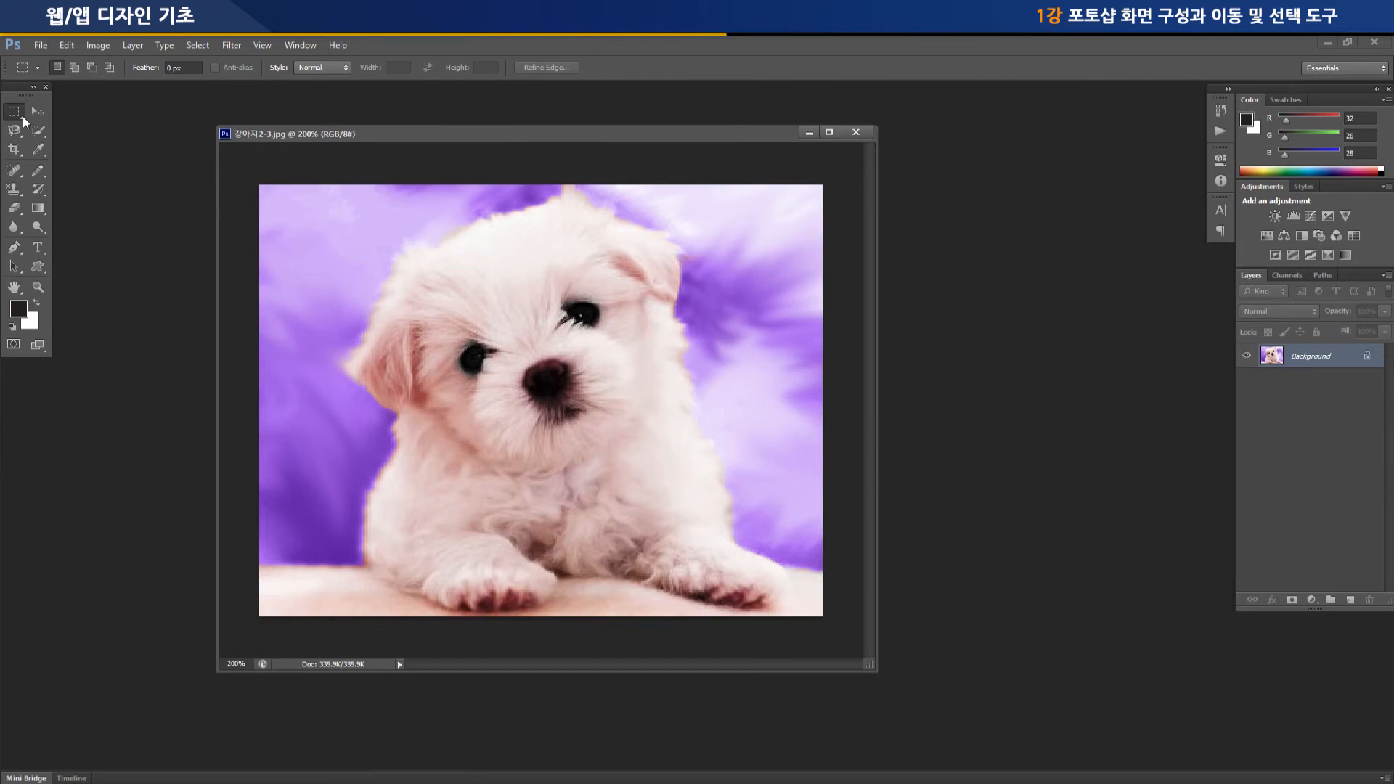
pyautogui.click(19, 115)
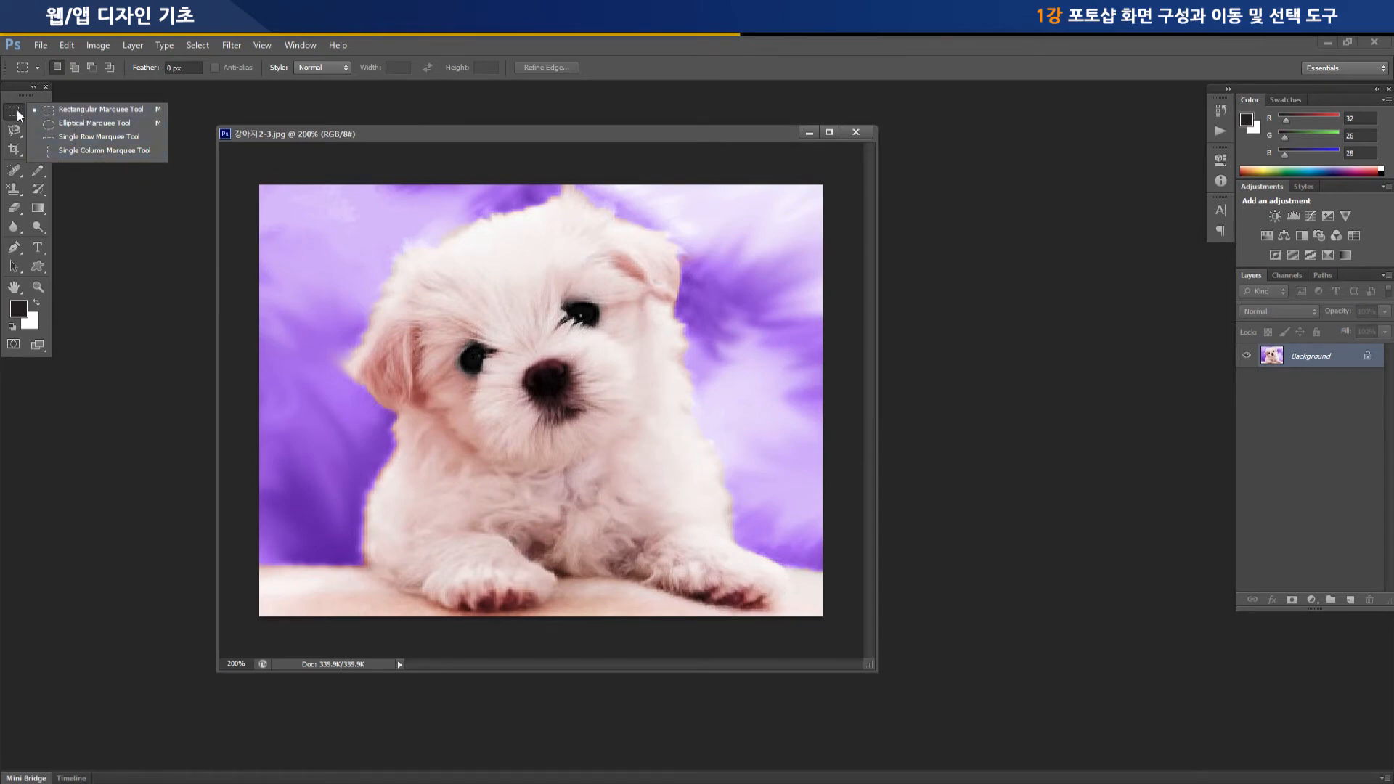
pyautogui.click(77, 109)
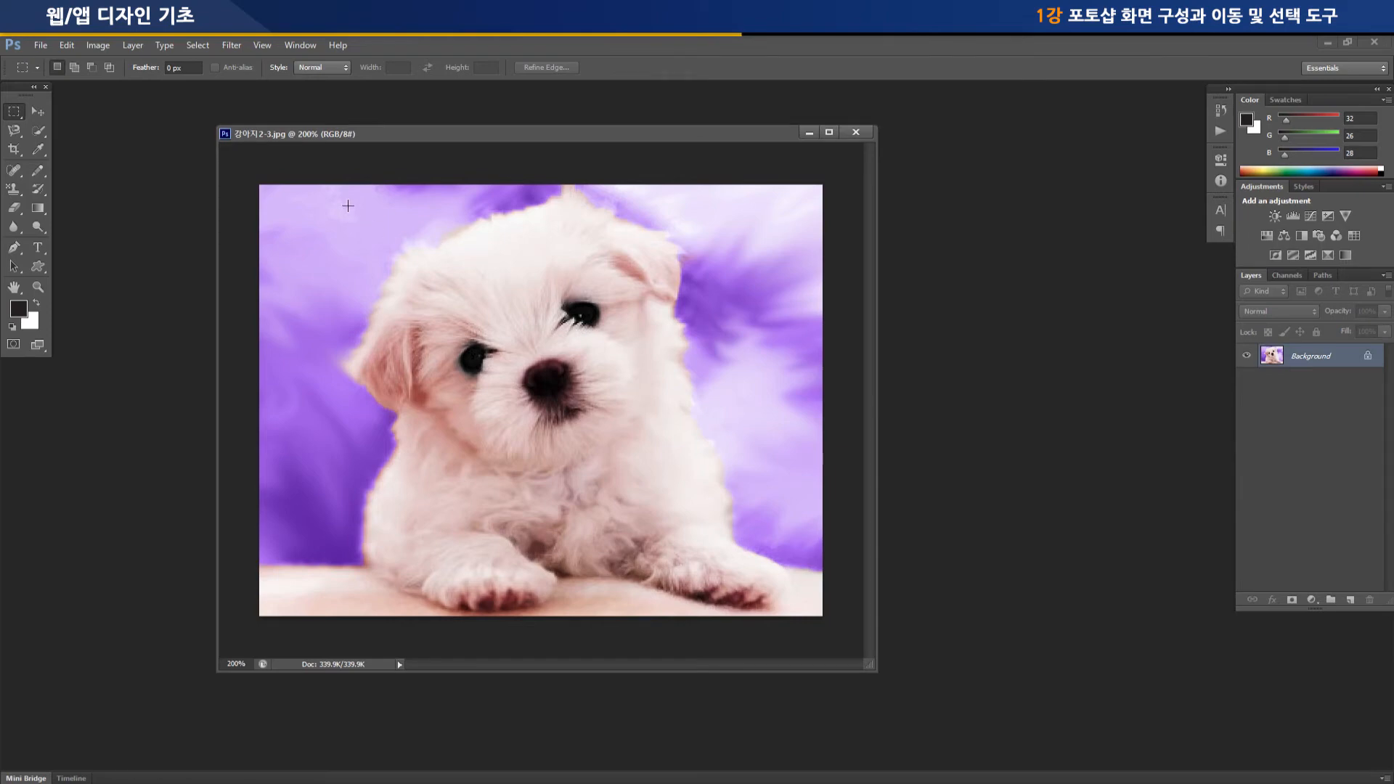
pyautogui.moveTo(346, 205); pyautogui.dragTo(721, 502)
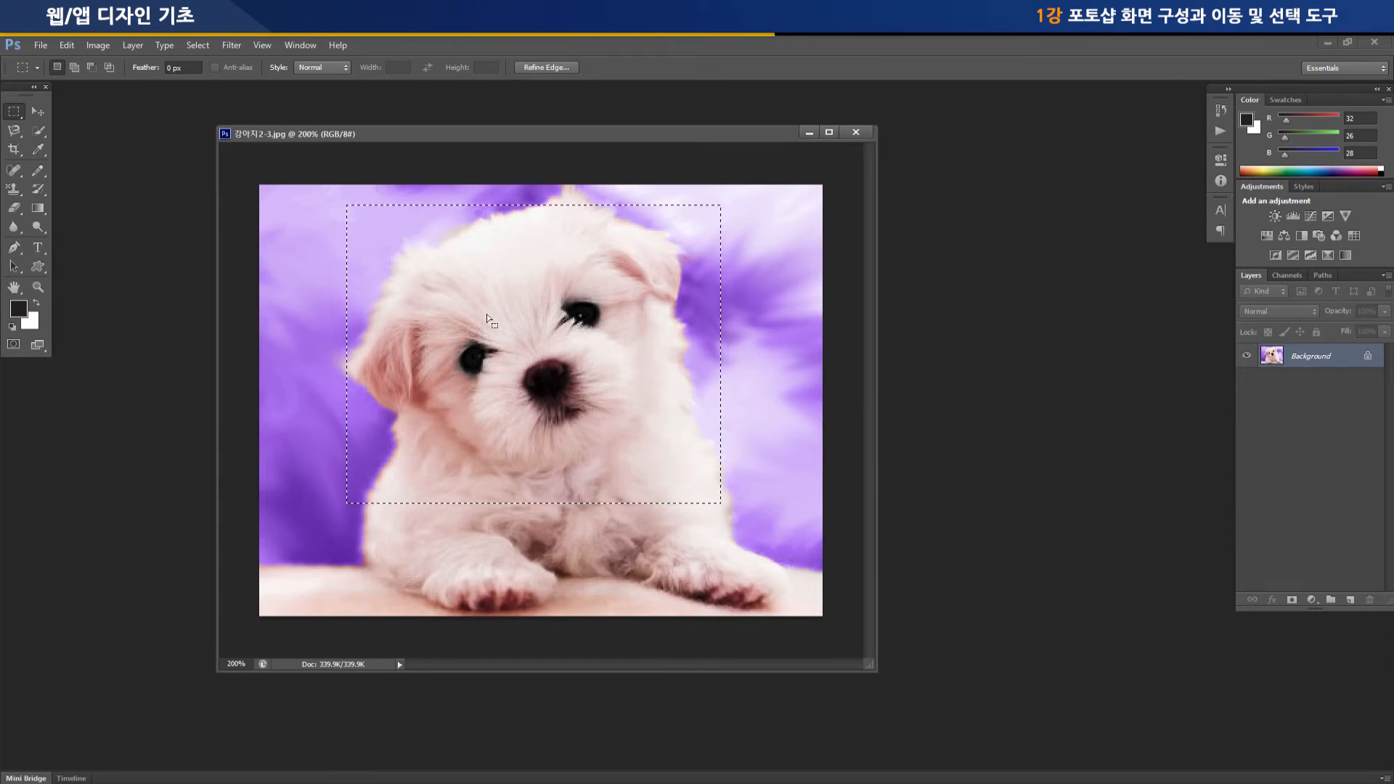
pyautogui.moveTo(495, 314); pyautogui.dragTo(582, 366)
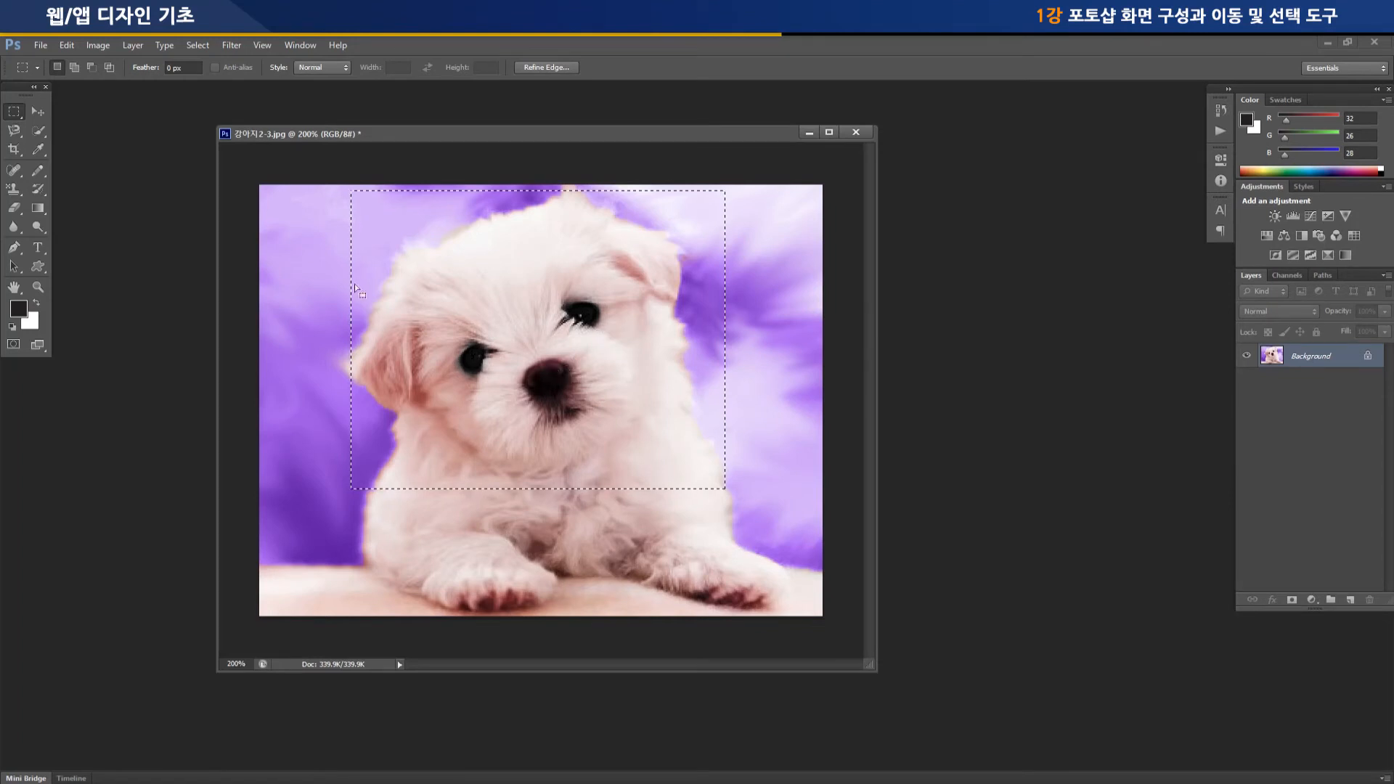
pyautogui.moveTo(419, 285); pyautogui.dragTo(411, 281)
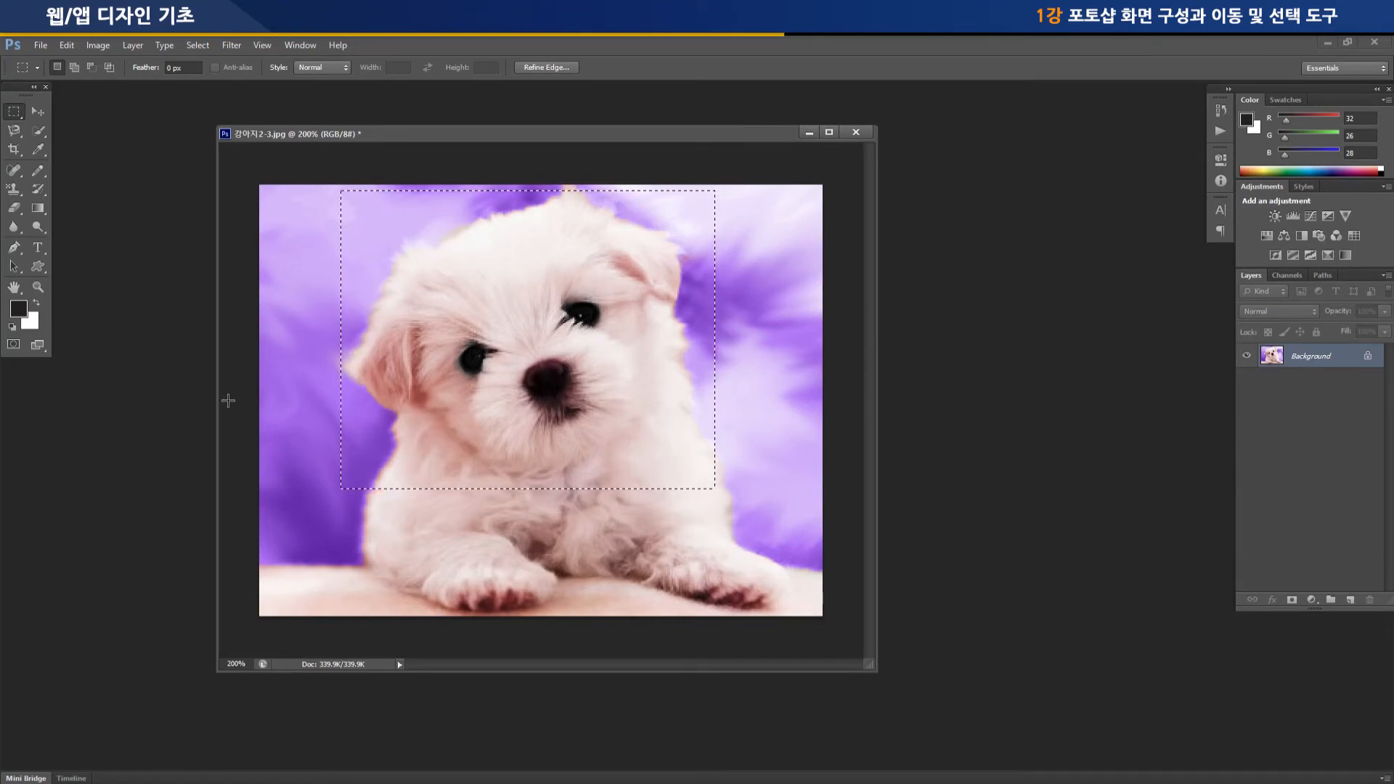
# Fill the rectangular selection with the foreground colour, and undo the fill
pyautogui.hotkey('alt', 'BackSpace')
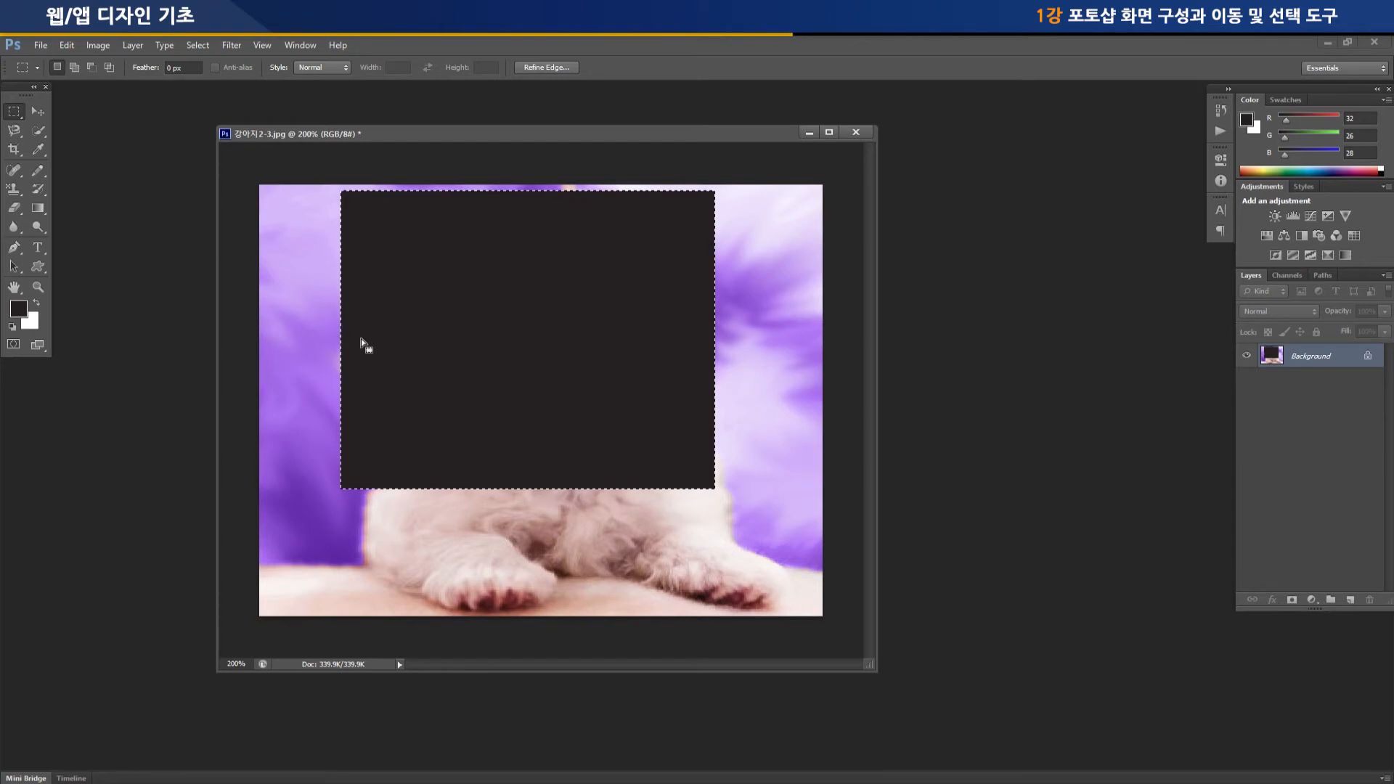
pyautogui.hotkey('ctrl', 'z')
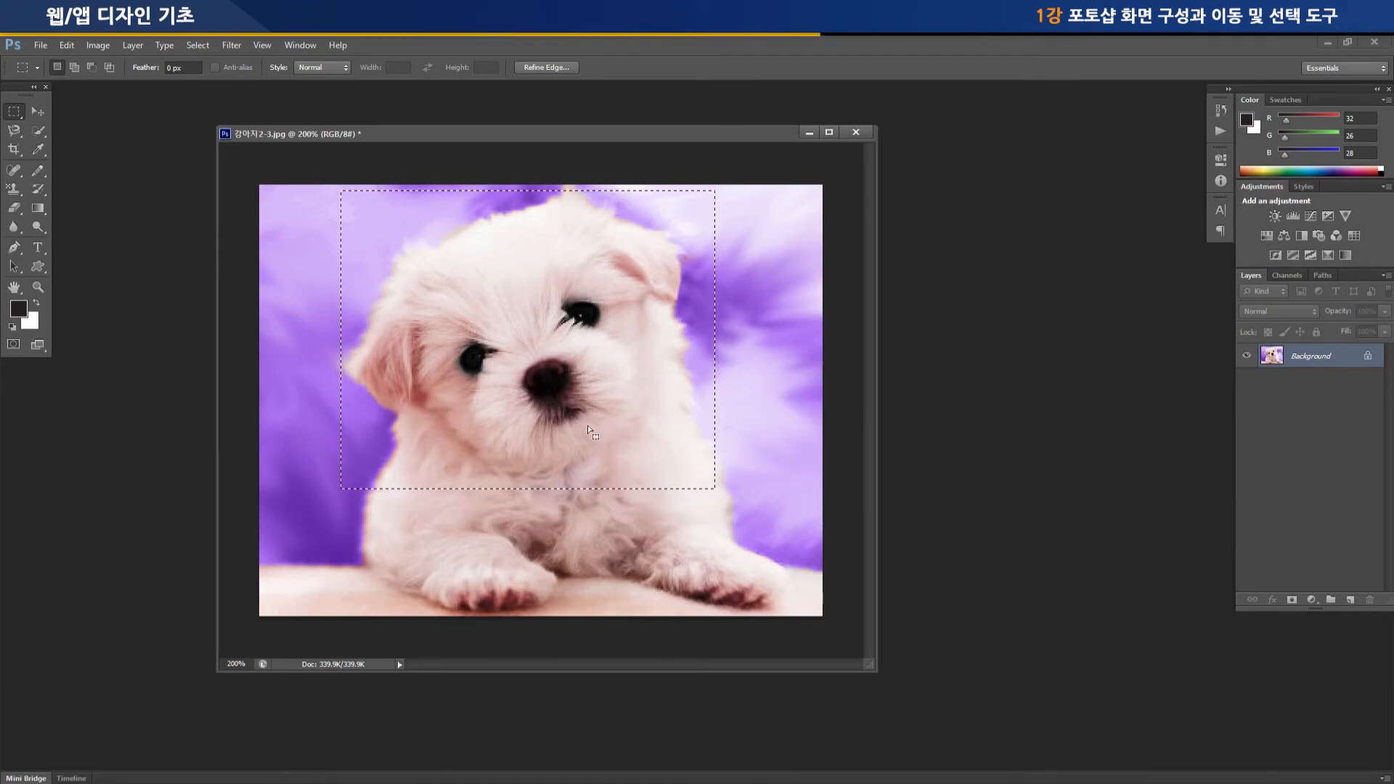
# Try shifting the pixels inside the rectangular selection with the Move Tool, then undo the move and deselect
pyautogui.click(41, 113)
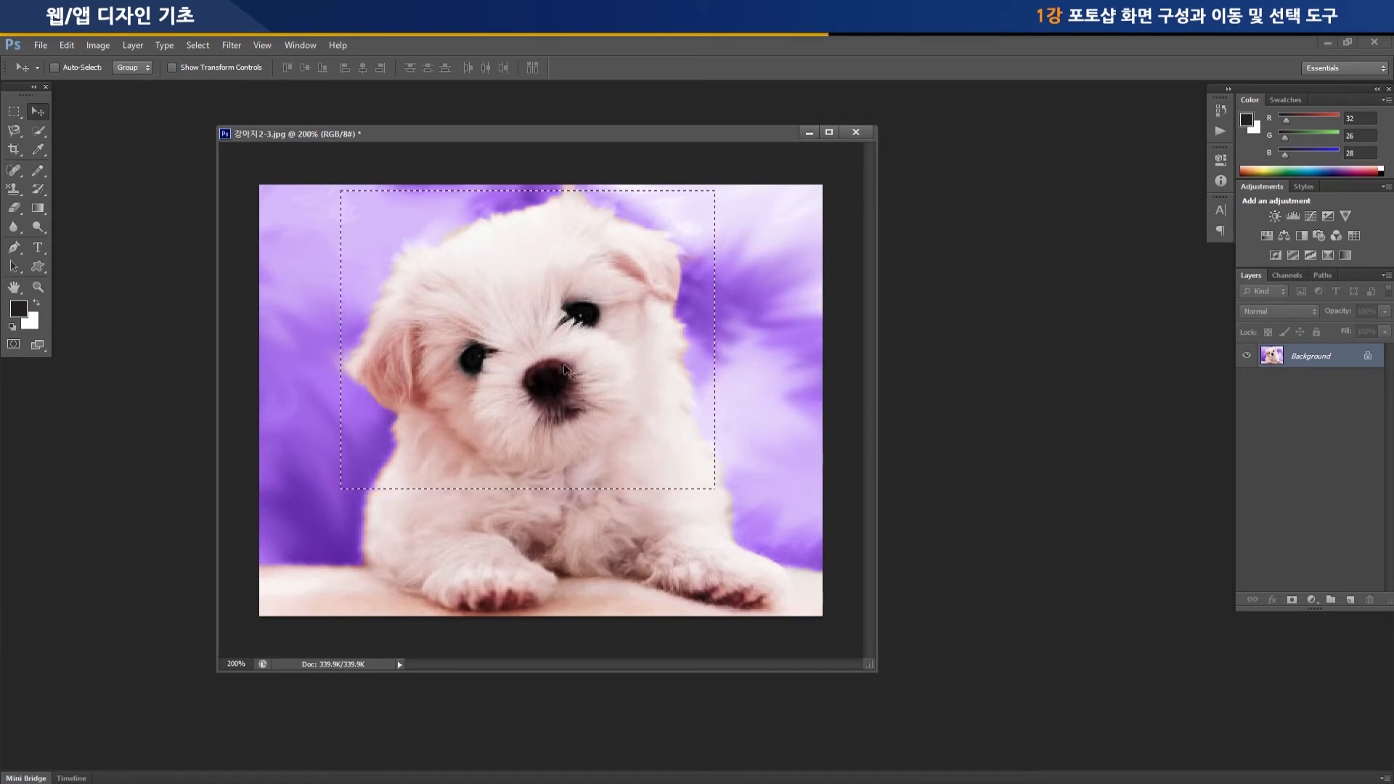
pyautogui.moveTo(541, 388); pyautogui.dragTo(509, 407)
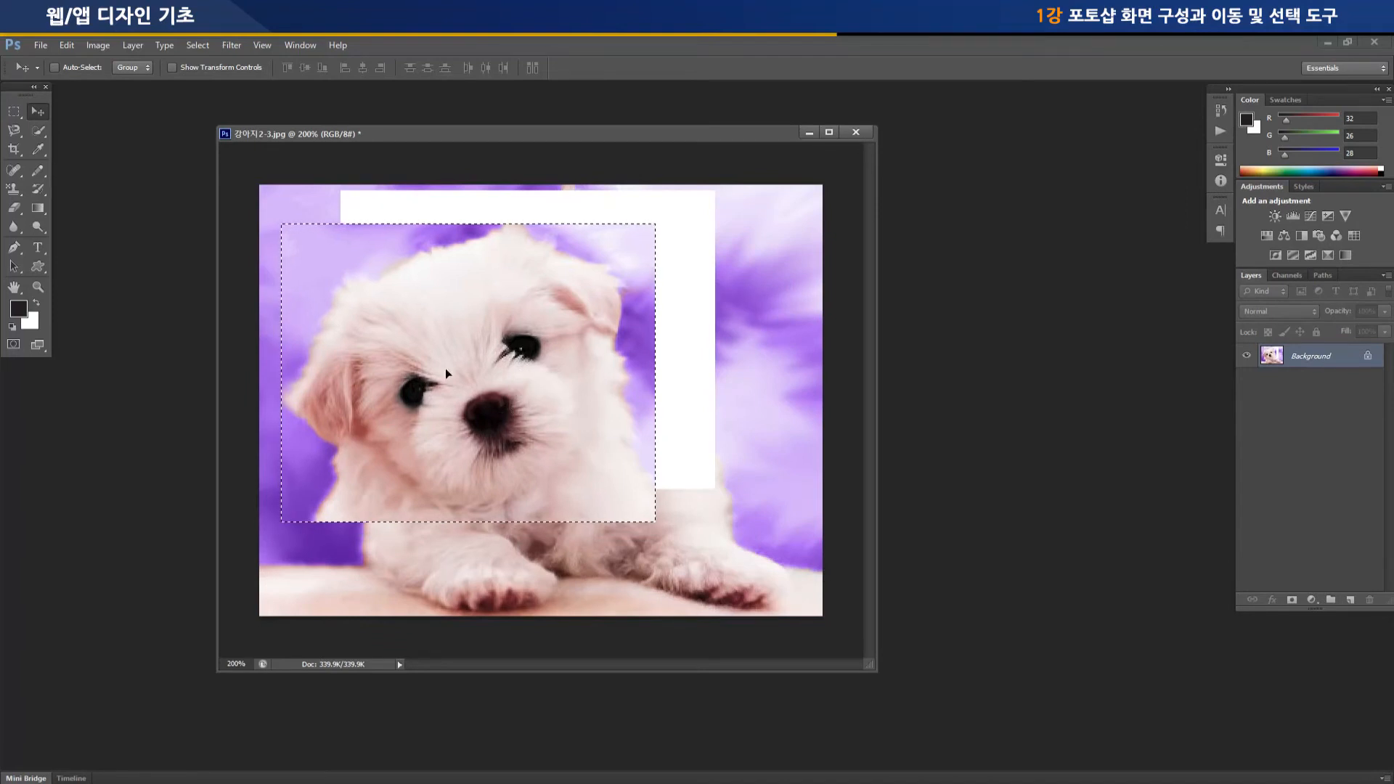
pyautogui.moveTo(498, 337); pyautogui.dragTo(506, 329)
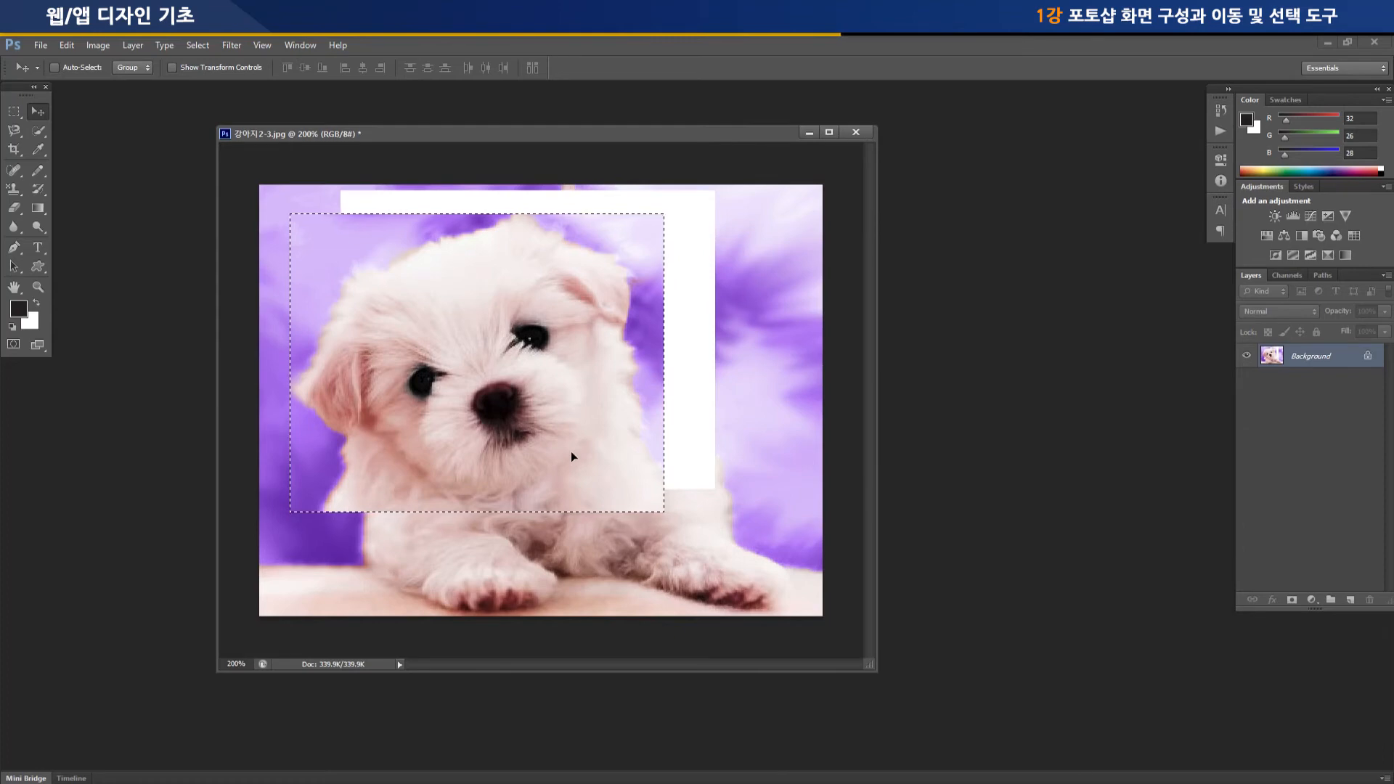
pyautogui.hotkey('ctrl', 'z')
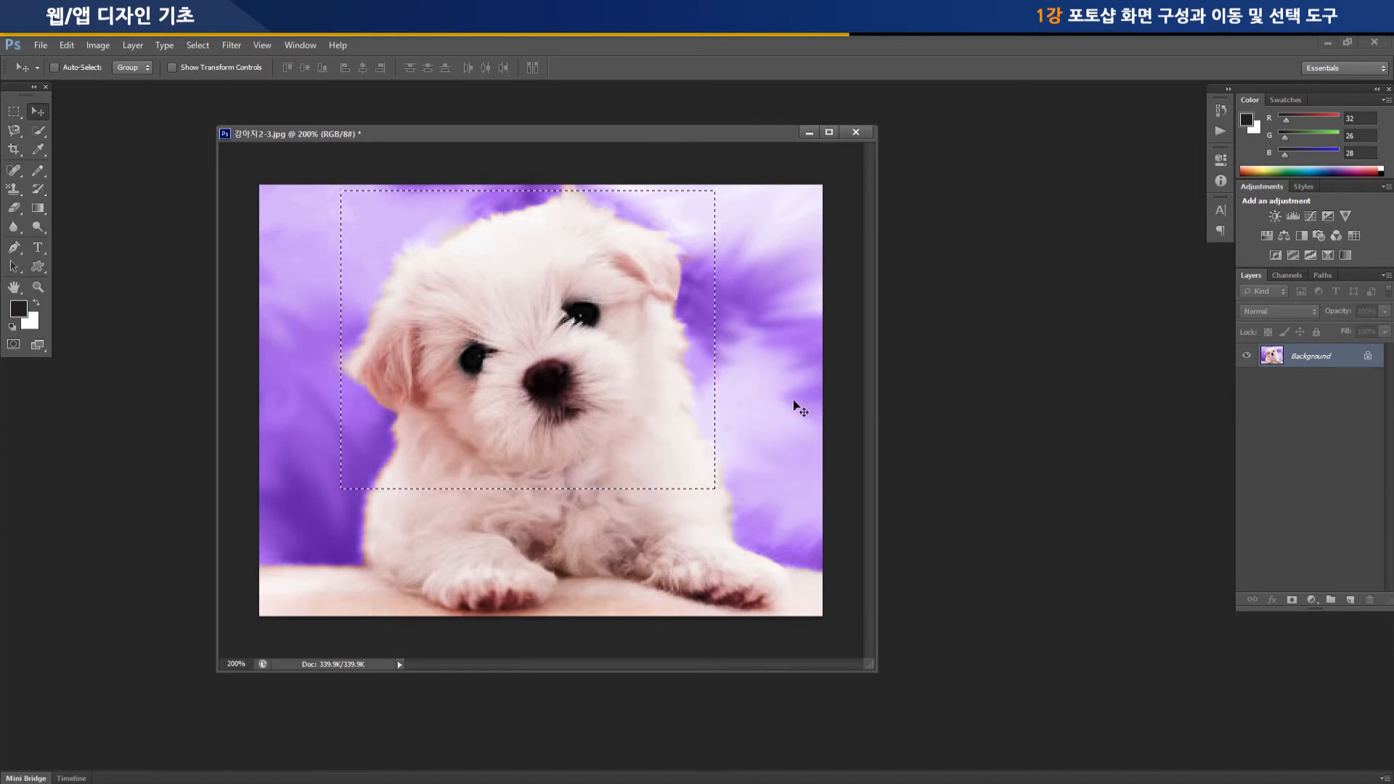
pyautogui.hotkey('ctrl', 'd')
# Draw a circular selection around the puppy's head with the Elliptical Marquee Tool, replacing a first trial ellipse, and reposition its outline
pyautogui.click(14, 111)
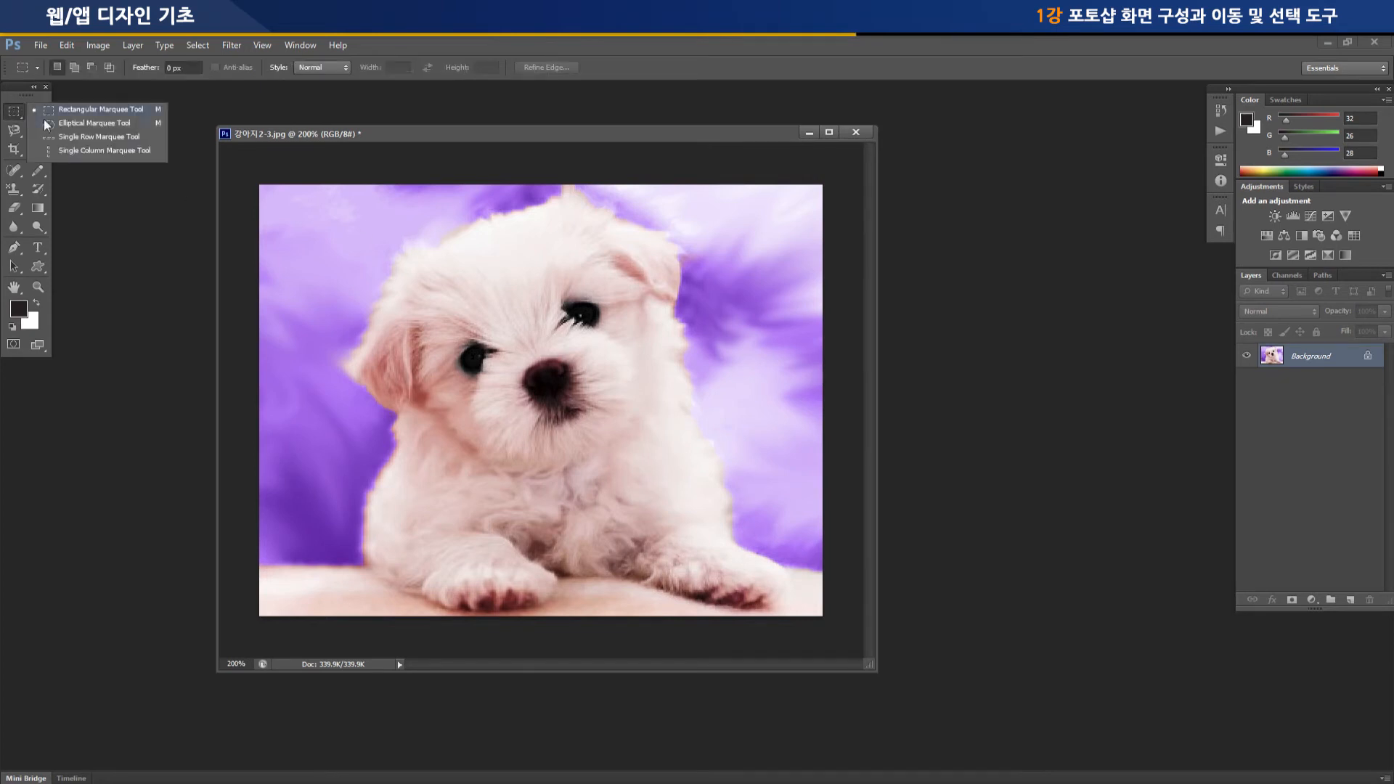
pyautogui.click(74, 123)
pyautogui.moveTo(339, 208); pyautogui.dragTo(727, 556)
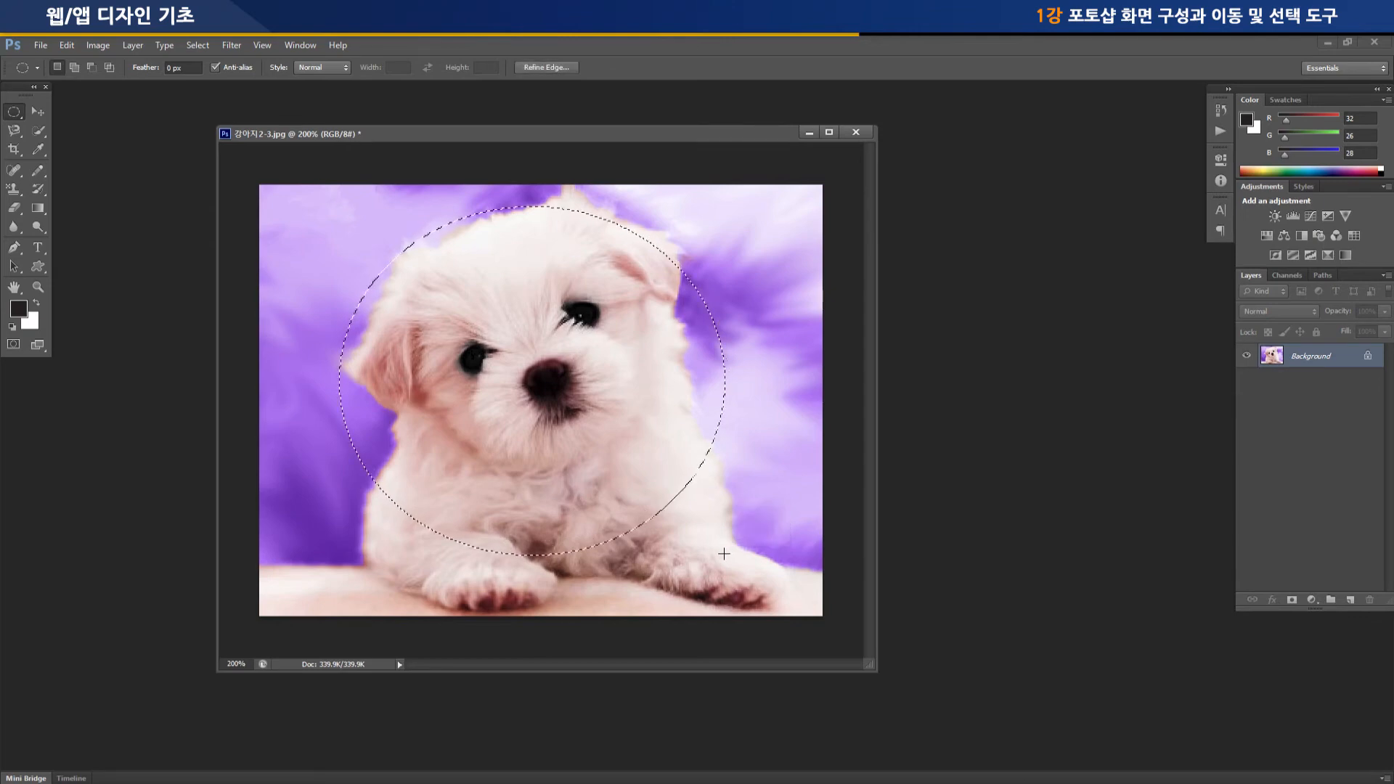
pyautogui.click(650, 439)
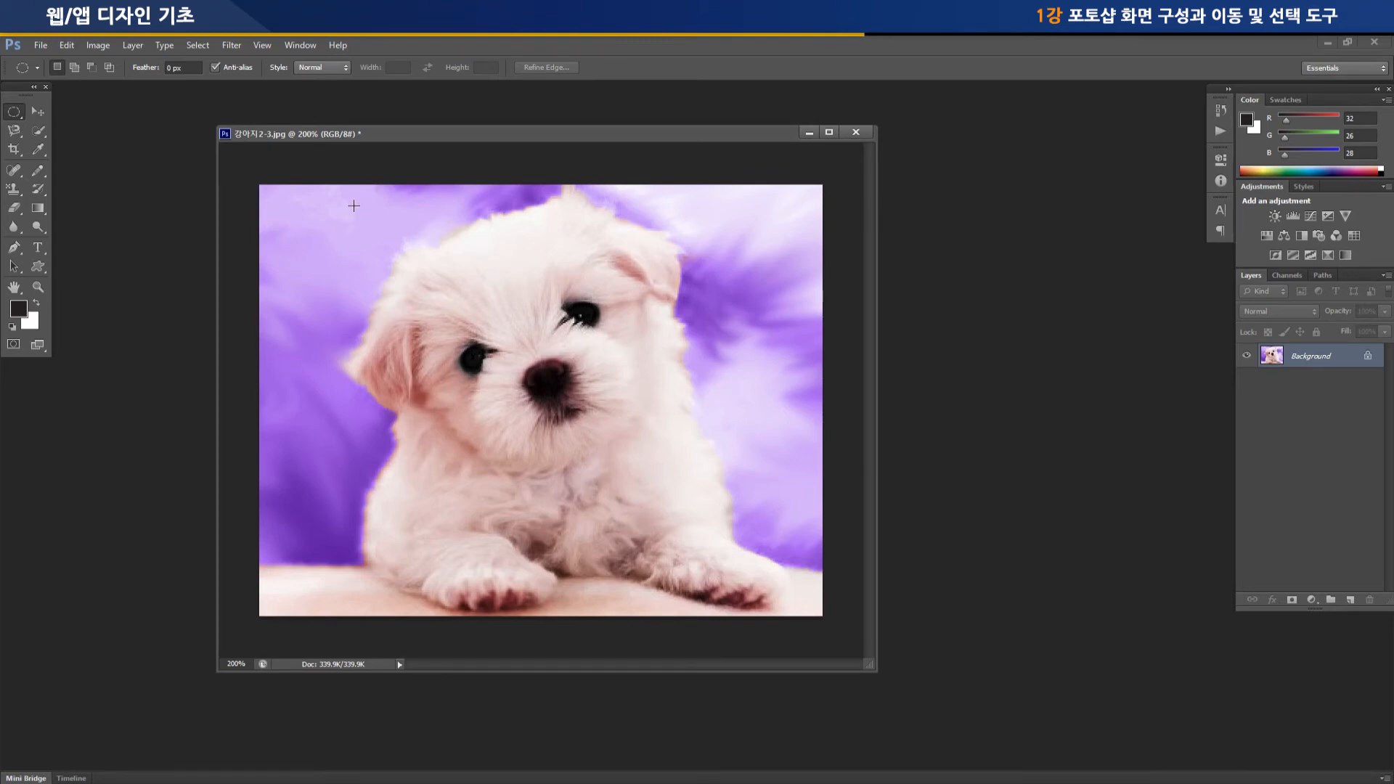
pyautogui.moveTo(351, 202); pyautogui.dragTo(788, 555)
pyautogui.moveTo(546, 394); pyautogui.dragTo(562, 380)
# Try shifting the circular selection's pixels with the Move Tool, then undo the move and deselect
pyautogui.click(40, 111)
pyautogui.moveTo(578, 366); pyautogui.dragTo(669, 385)
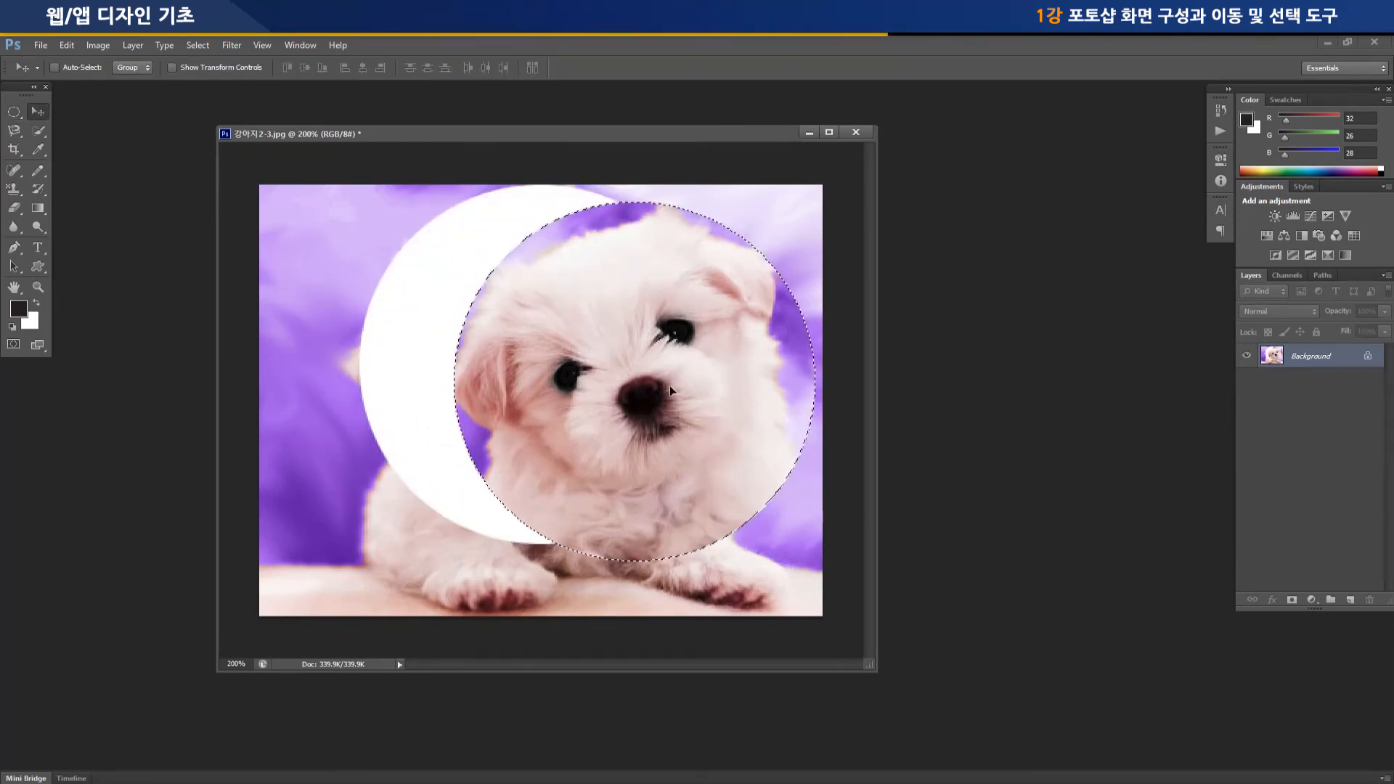
pyautogui.moveTo(669, 385); pyautogui.dragTo(651, 412)
pyautogui.hotkey('ctrl', 'z')
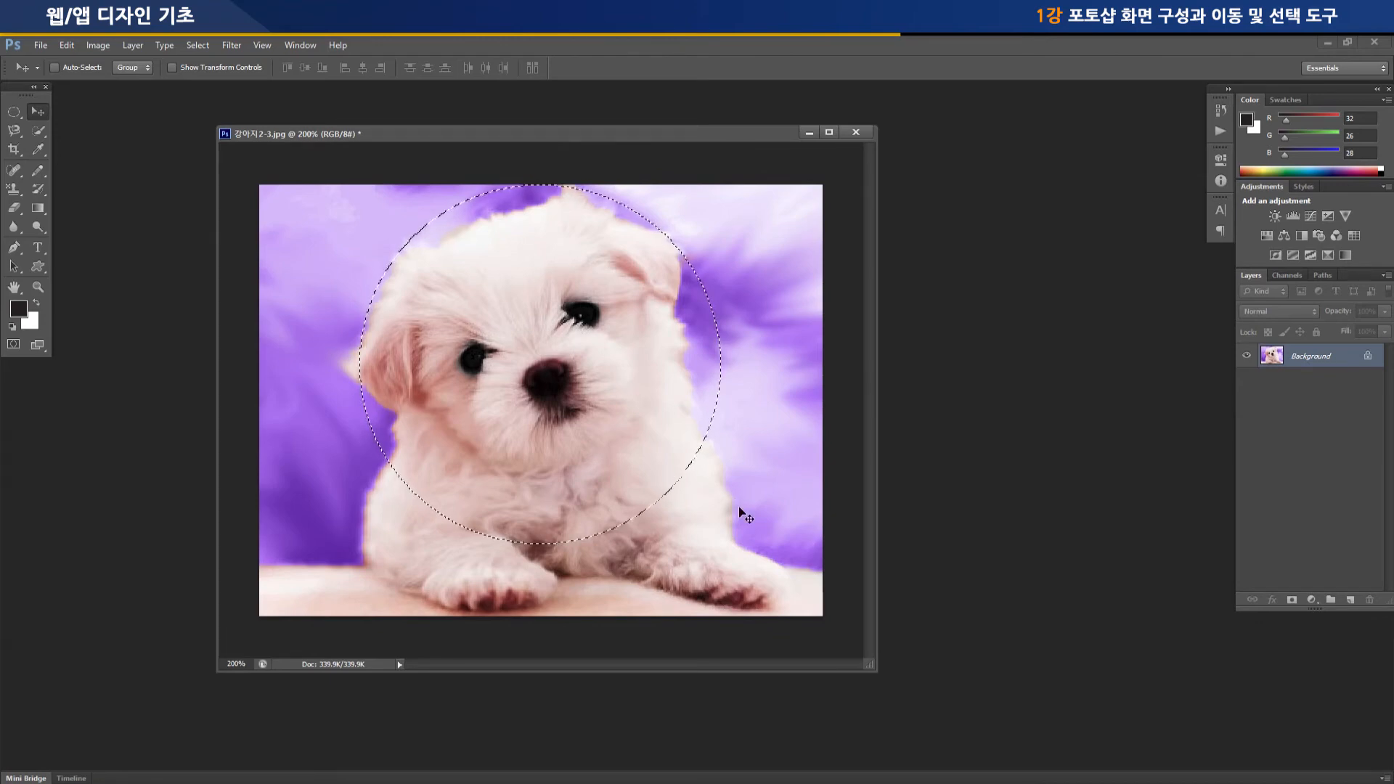
pyautogui.hotkey('ctrl', 'd')
# Select the puppy's head with the Rectangular Marquee Tool, and add an overlapping rectangle covering the chest and front paw
pyautogui.click(14, 112)
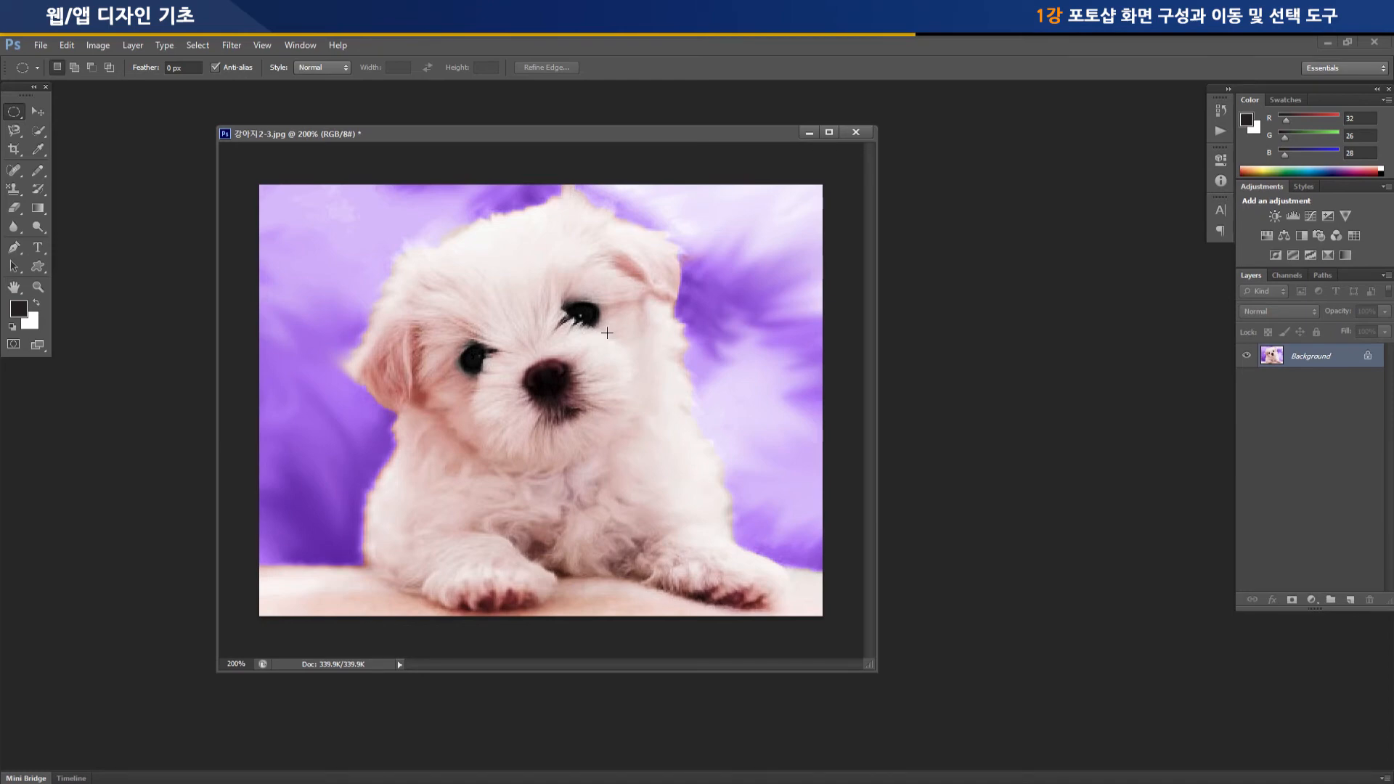
pyautogui.rightClick(13, 114)
pyautogui.click(50, 112)
pyautogui.moveTo(340, 215); pyautogui.dragTo(639, 473)
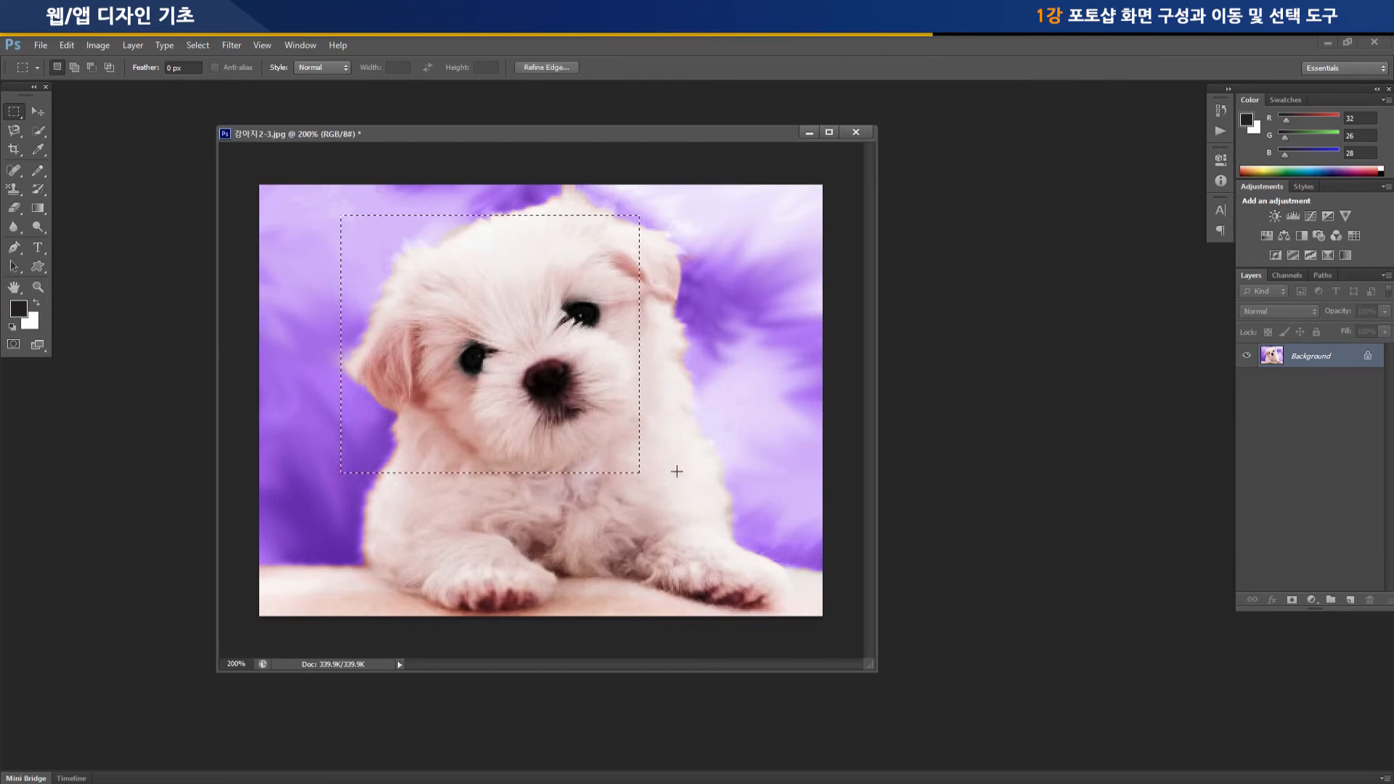
pyautogui.click(75, 67)
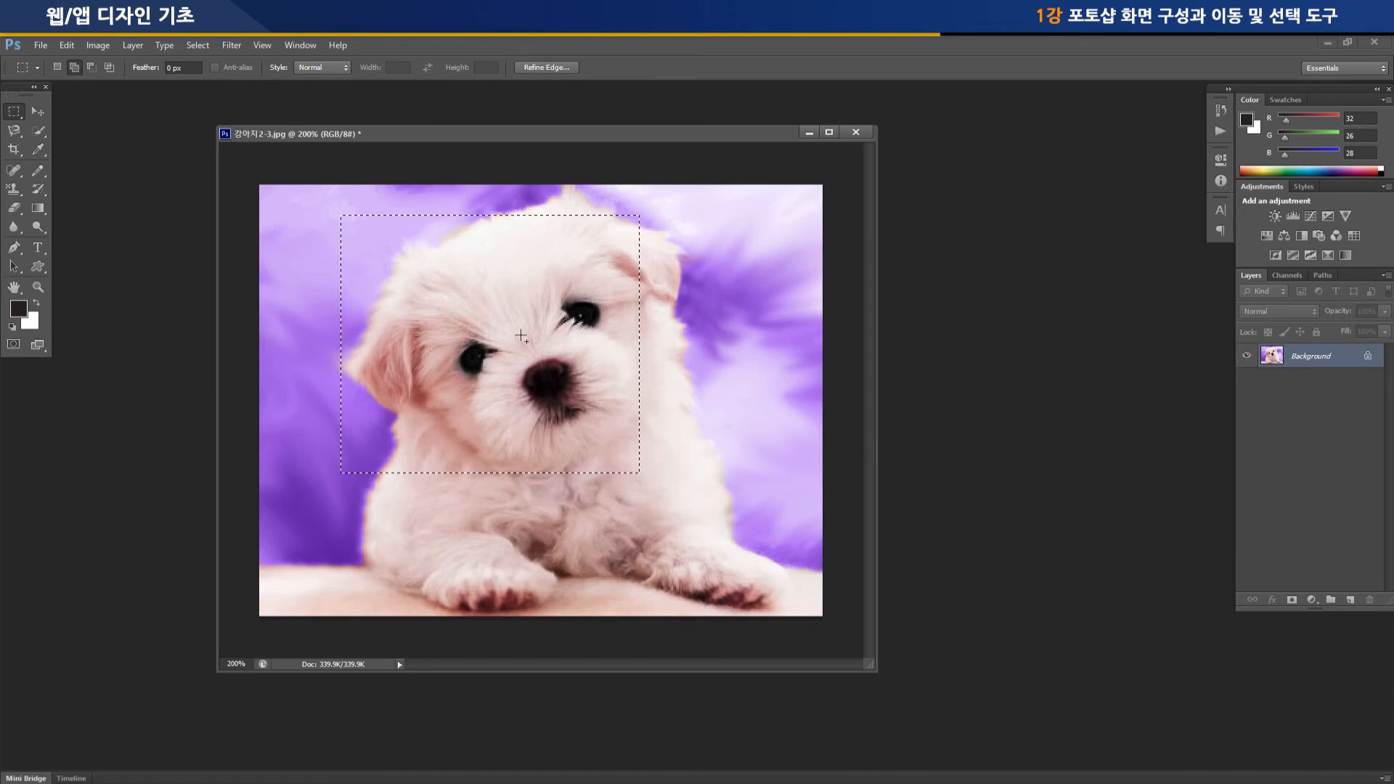
pyautogui.moveTo(507, 332); pyautogui.dragTo(748, 570)
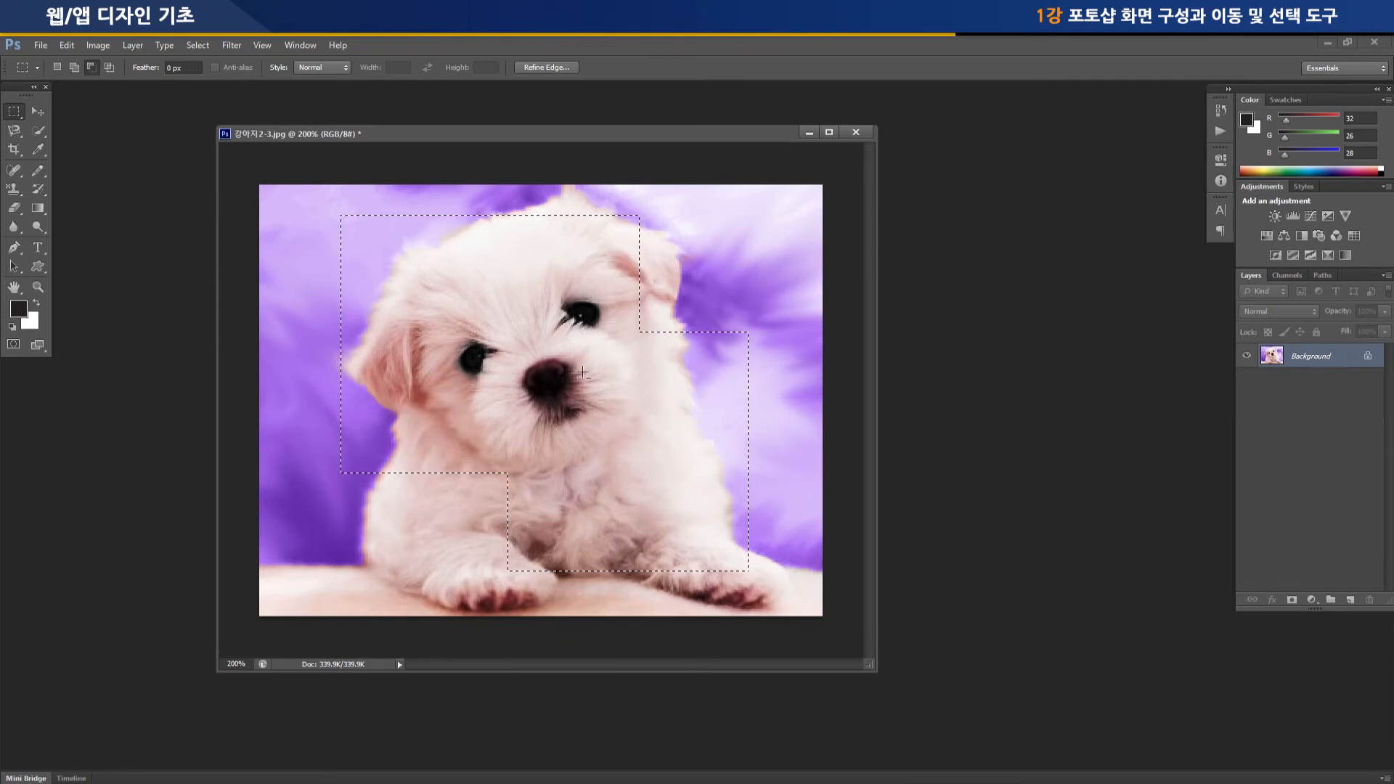
# Subtract rectangular areas over the face, chest and forehead from the combined selection
pyautogui.moveTo(740, 390); pyautogui.dragTo(770, 412)
pyautogui.moveTo(569, 351); pyautogui.dragTo(751, 510)
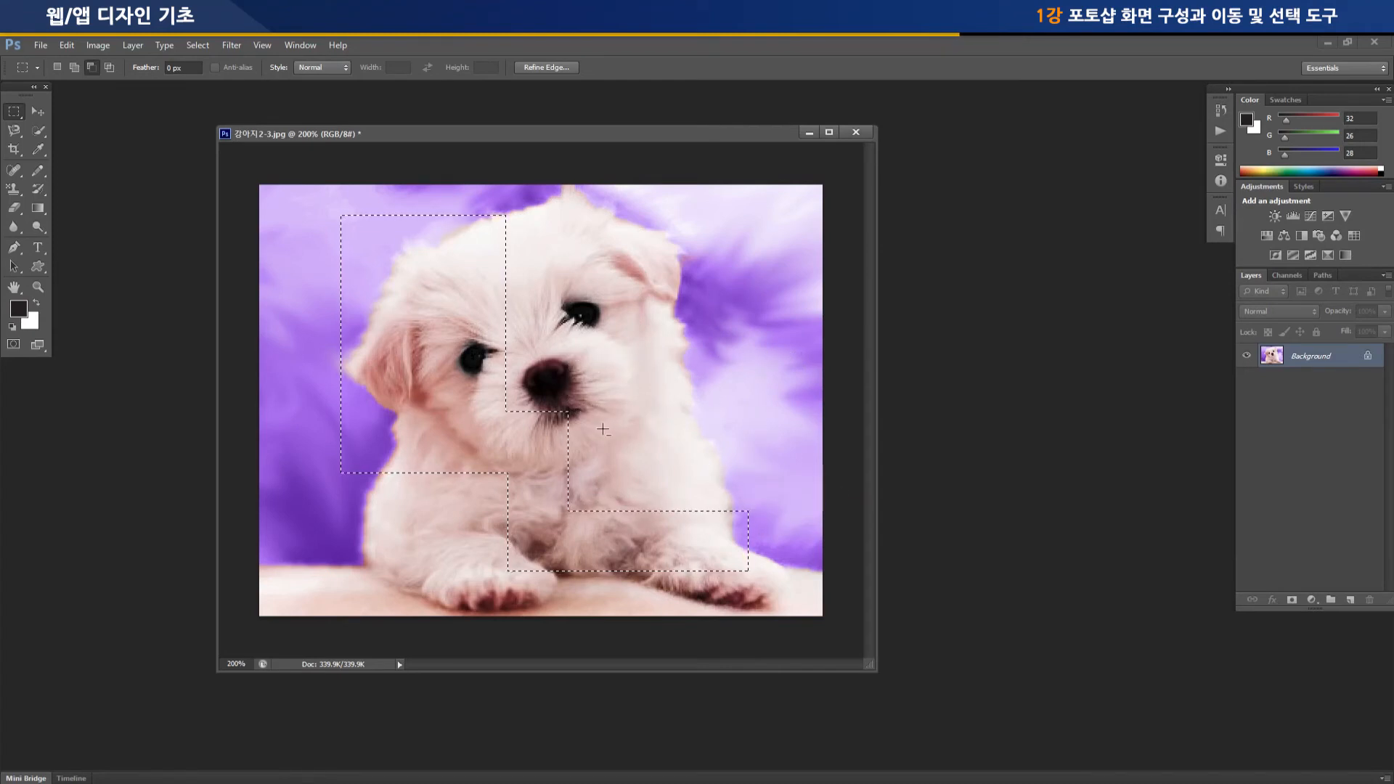
pyautogui.moveTo(421, 200); pyautogui.dragTo(581, 306)
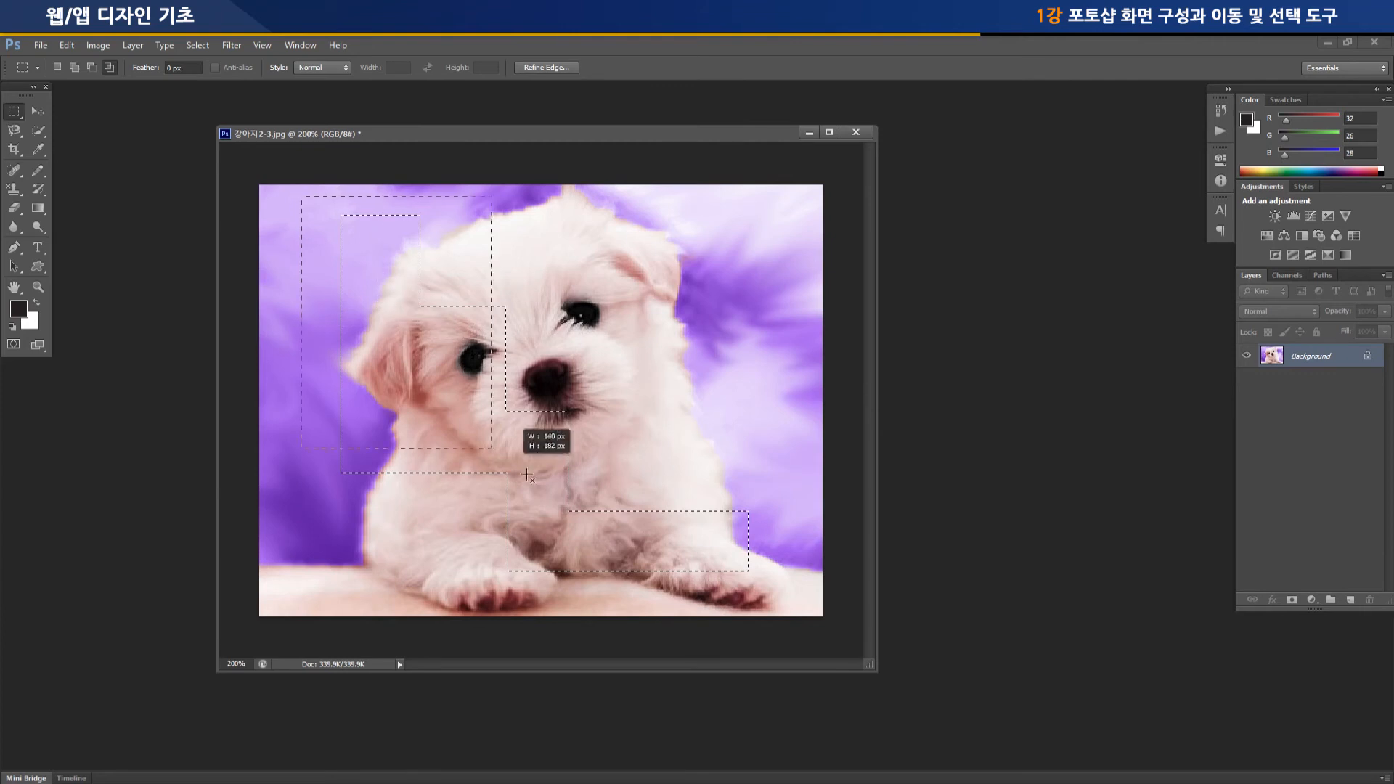
# Intersect the stepped selection with a rectangle that cuts off its lower part, and deselect
pyautogui.moveTo(602, 506); pyautogui.dragTo(600, 501)
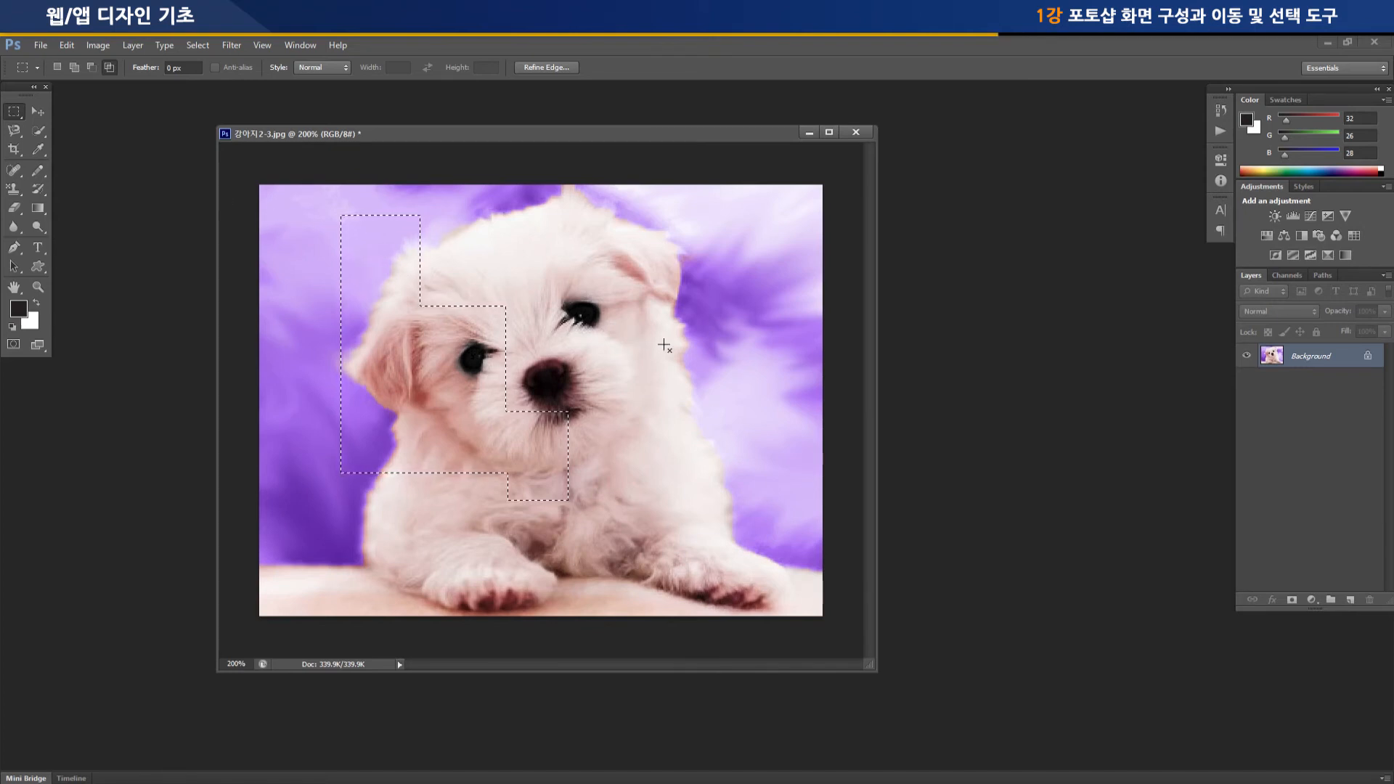
pyautogui.hotkey('ctrl', 'd')
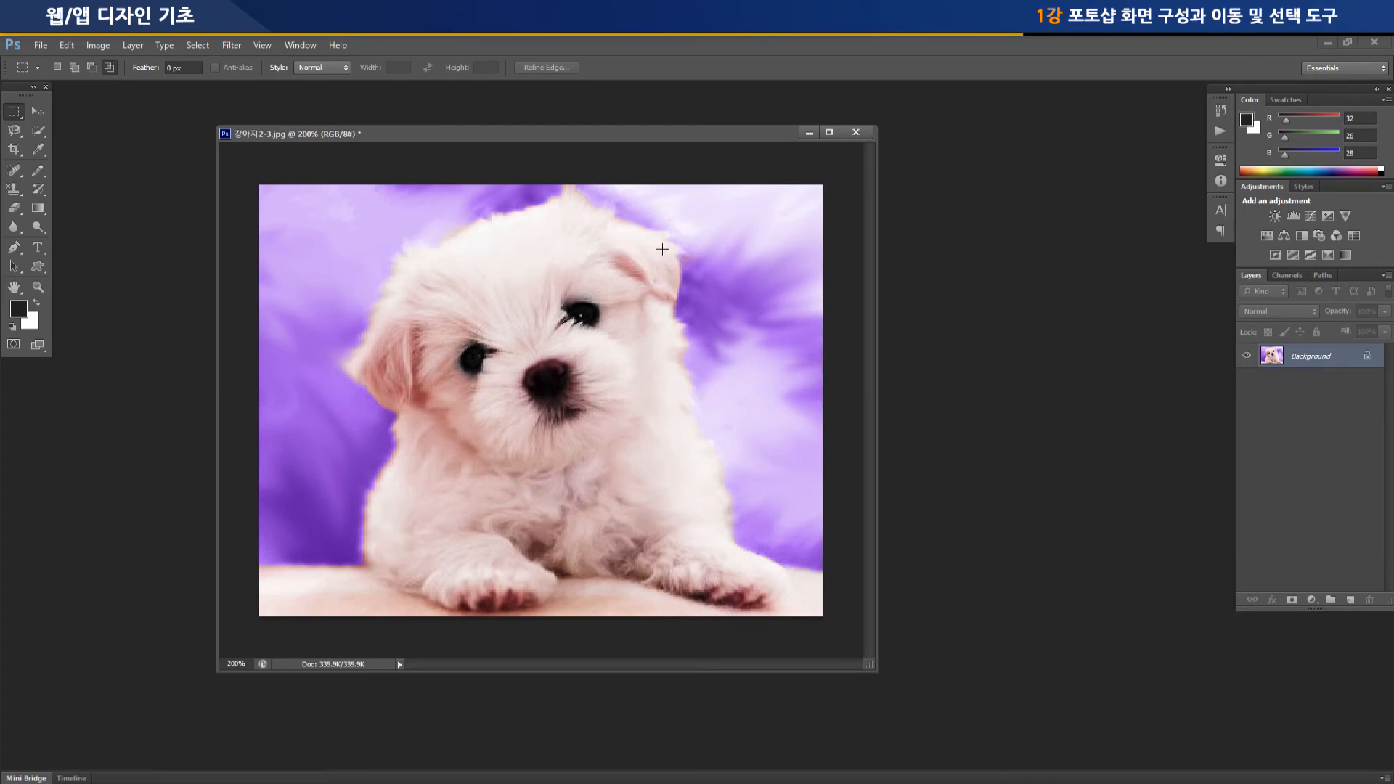
# Set the marquee feather to 30 px in new selection mode, and draw a rectangular selection around the puppy's face
pyautogui.click(187, 68)
pyautogui.write('30')
pyautogui.click(56, 67)
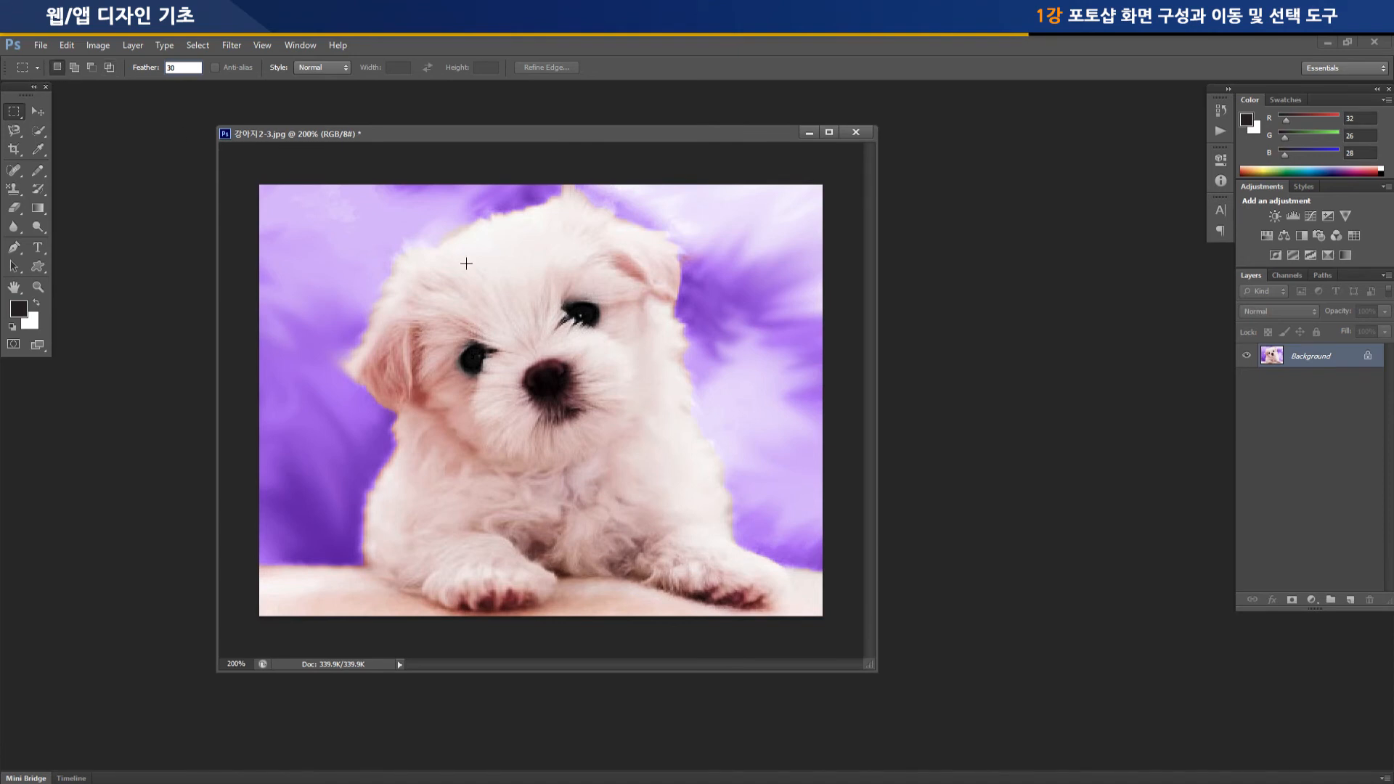
pyautogui.moveTo(666, 438); pyautogui.dragTo(417, 233)
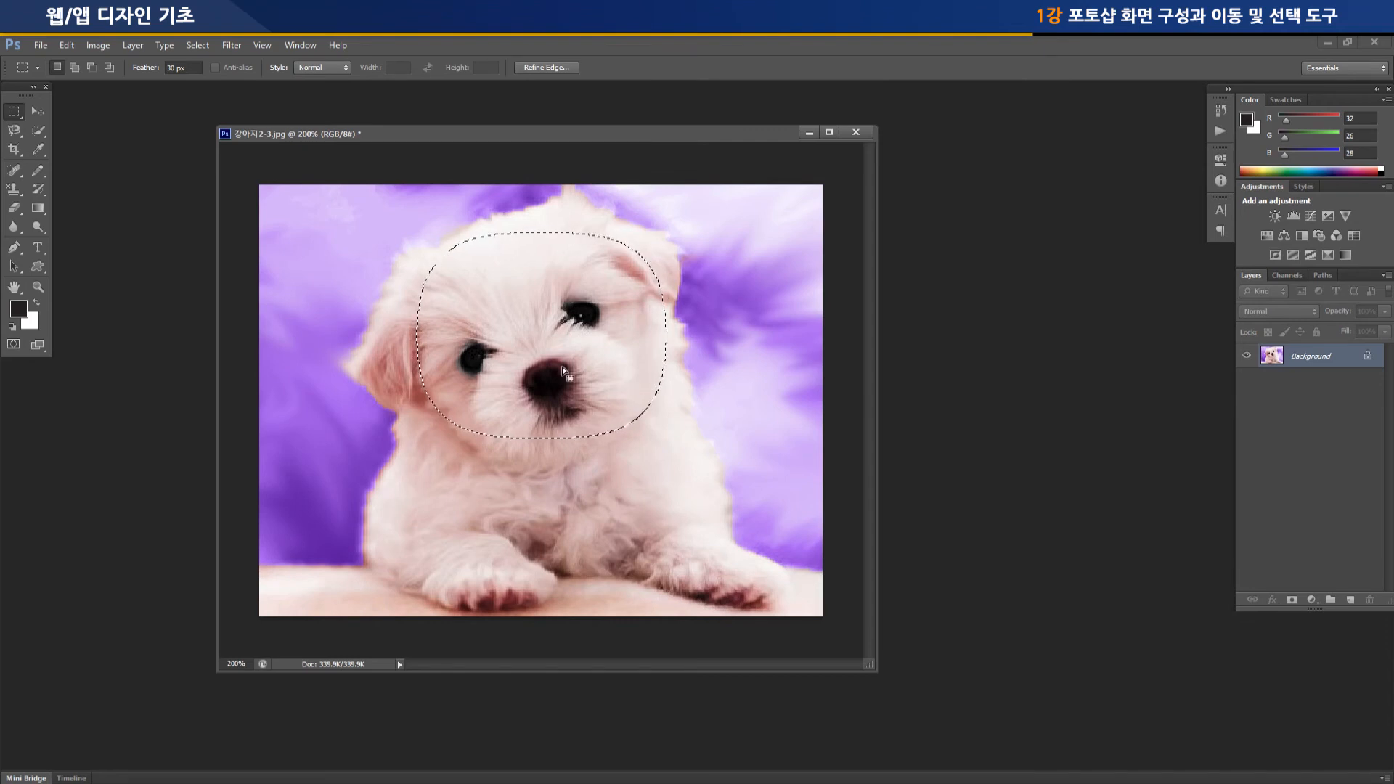
# Try moving the pixels of the 30 px feathered selection slightly, then undo the move and deselect
pyautogui.click(38, 112)
pyautogui.moveTo(477, 326); pyautogui.dragTo(548, 347)
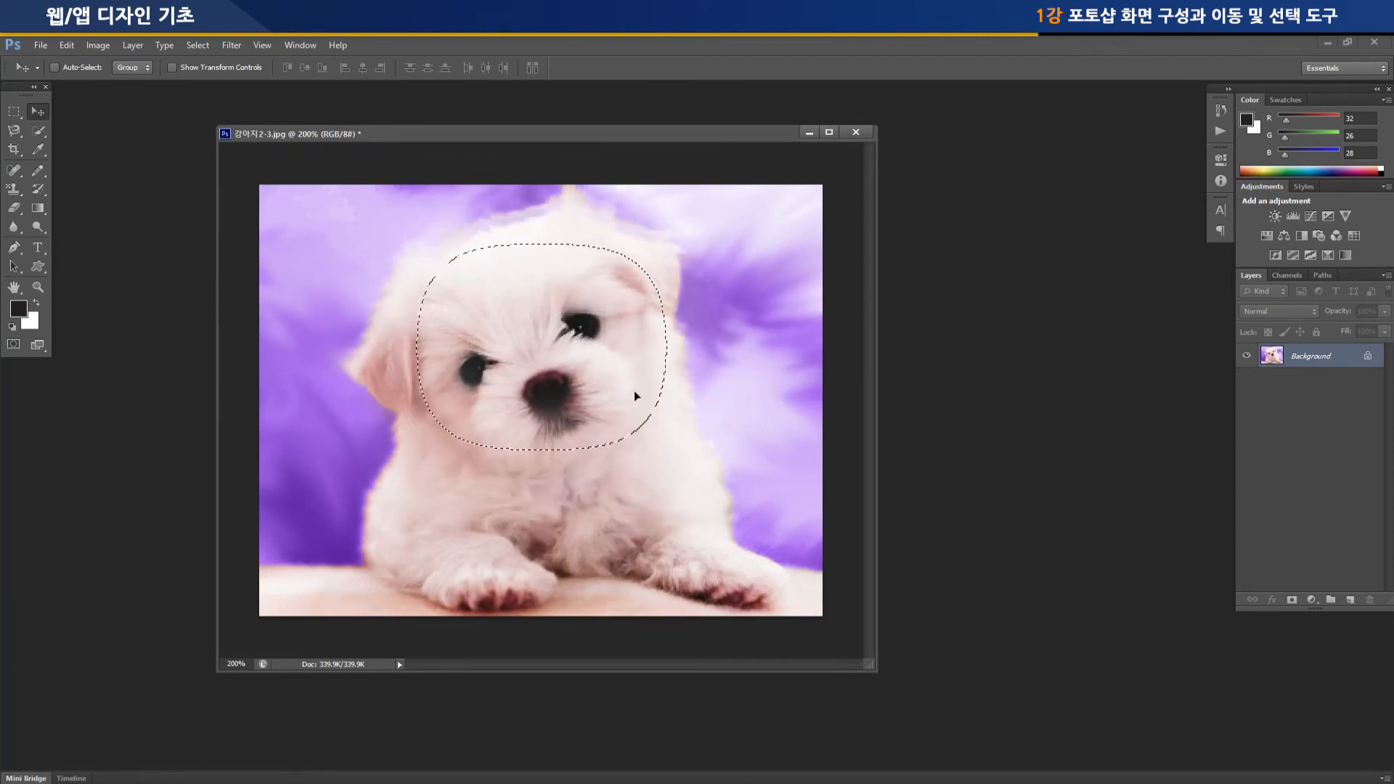
pyautogui.hotkey('ctrl', 'z')
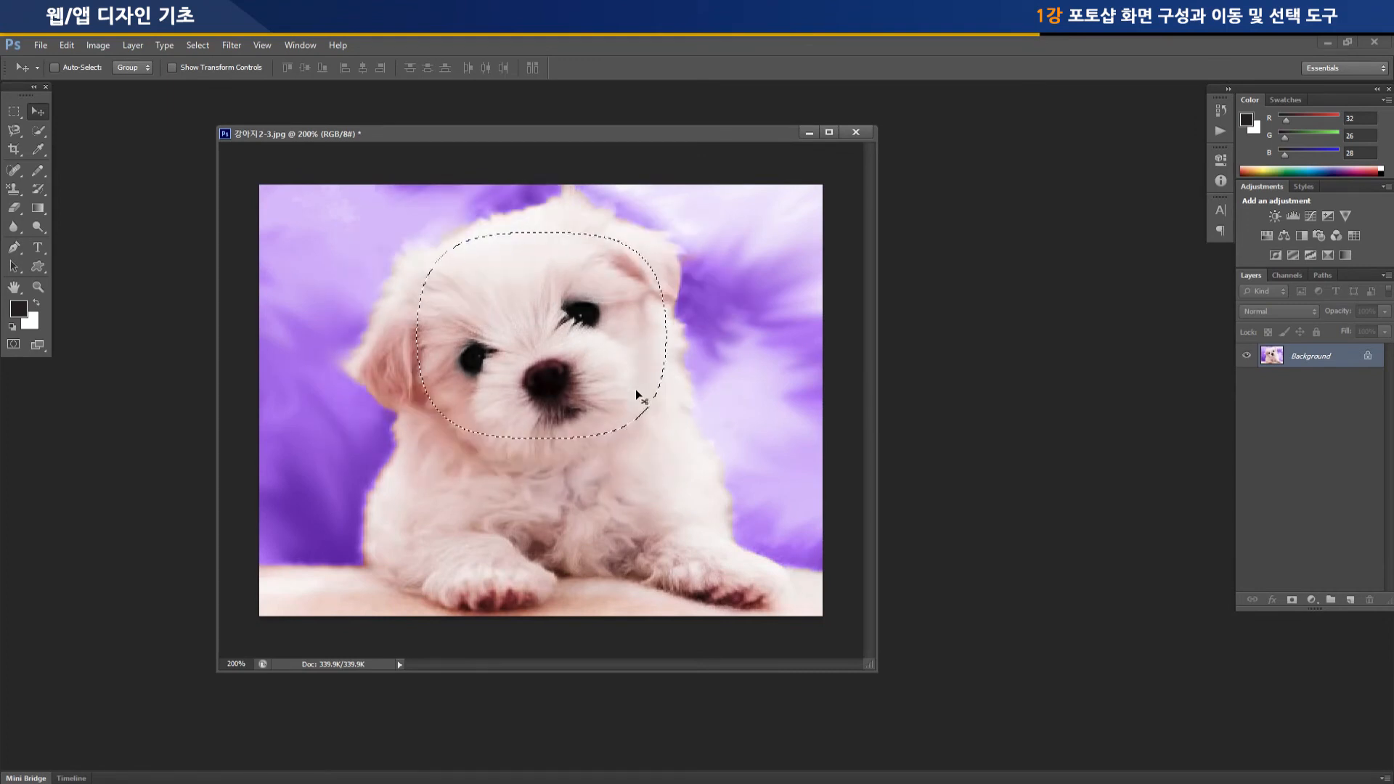
pyautogui.hotkey('ctrl', 'd')
# Set the marquee feather to 10 px, and draw a rectangular selection around the puppy's head
pyautogui.click(14, 111)
pyautogui.click(183, 67)
pyautogui.moveTo(183, 67); pyautogui.dragTo(166, 67)
pyautogui.write('10')
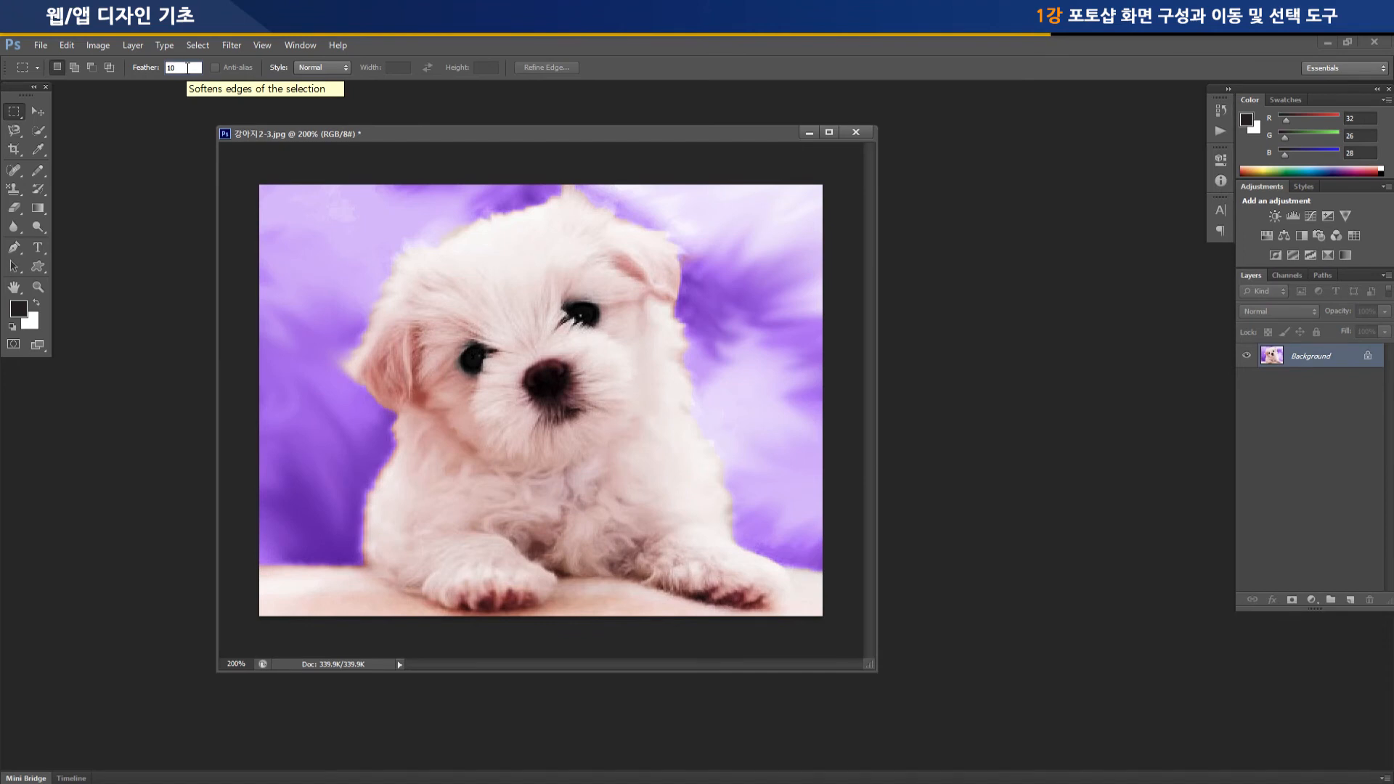
pyautogui.moveTo(359, 234); pyautogui.dragTo(700, 471)
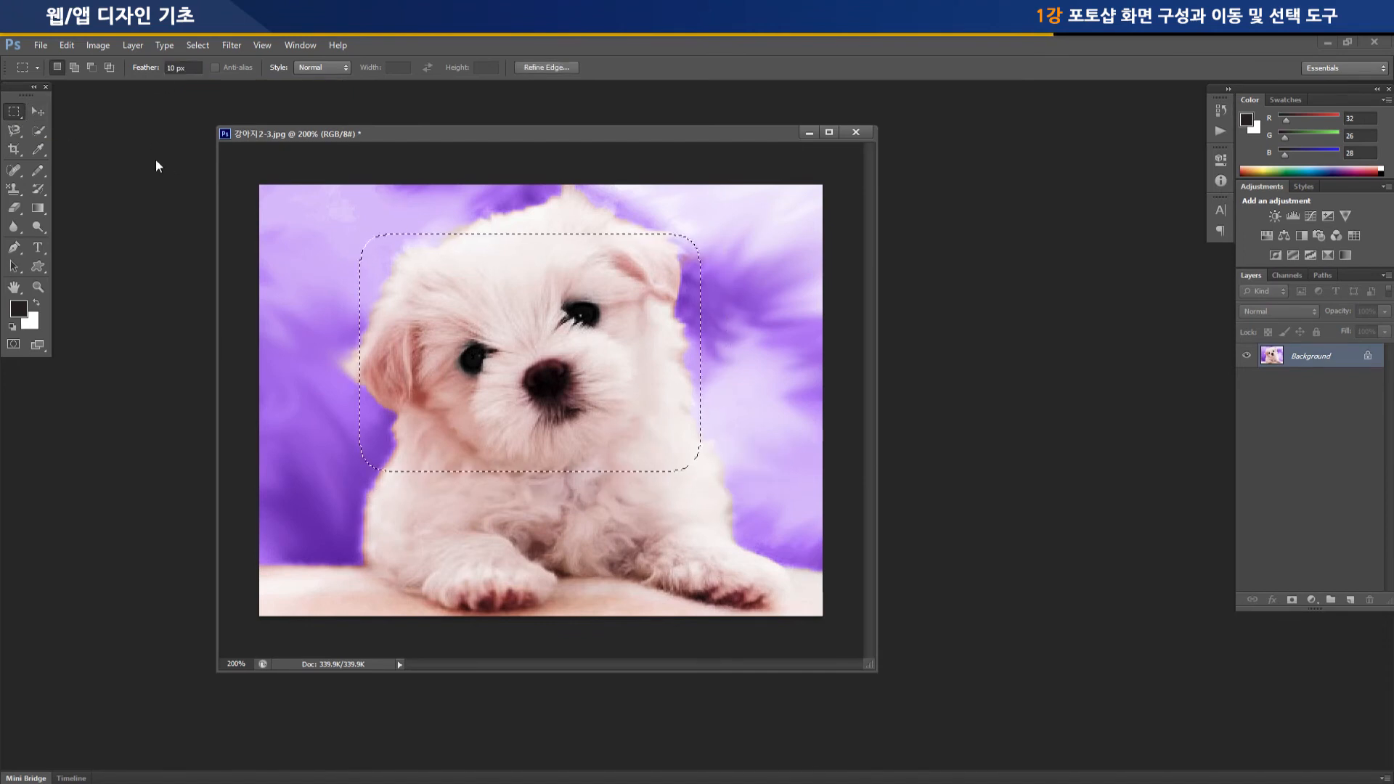
# Move the 10 px feathered head selection around the image with the Move Tool, ending slightly below its original position
pyautogui.click(39, 112)
pyautogui.moveTo(616, 392); pyautogui.dragTo(537, 465)
pyautogui.moveTo(434, 399); pyautogui.dragTo(431, 341)
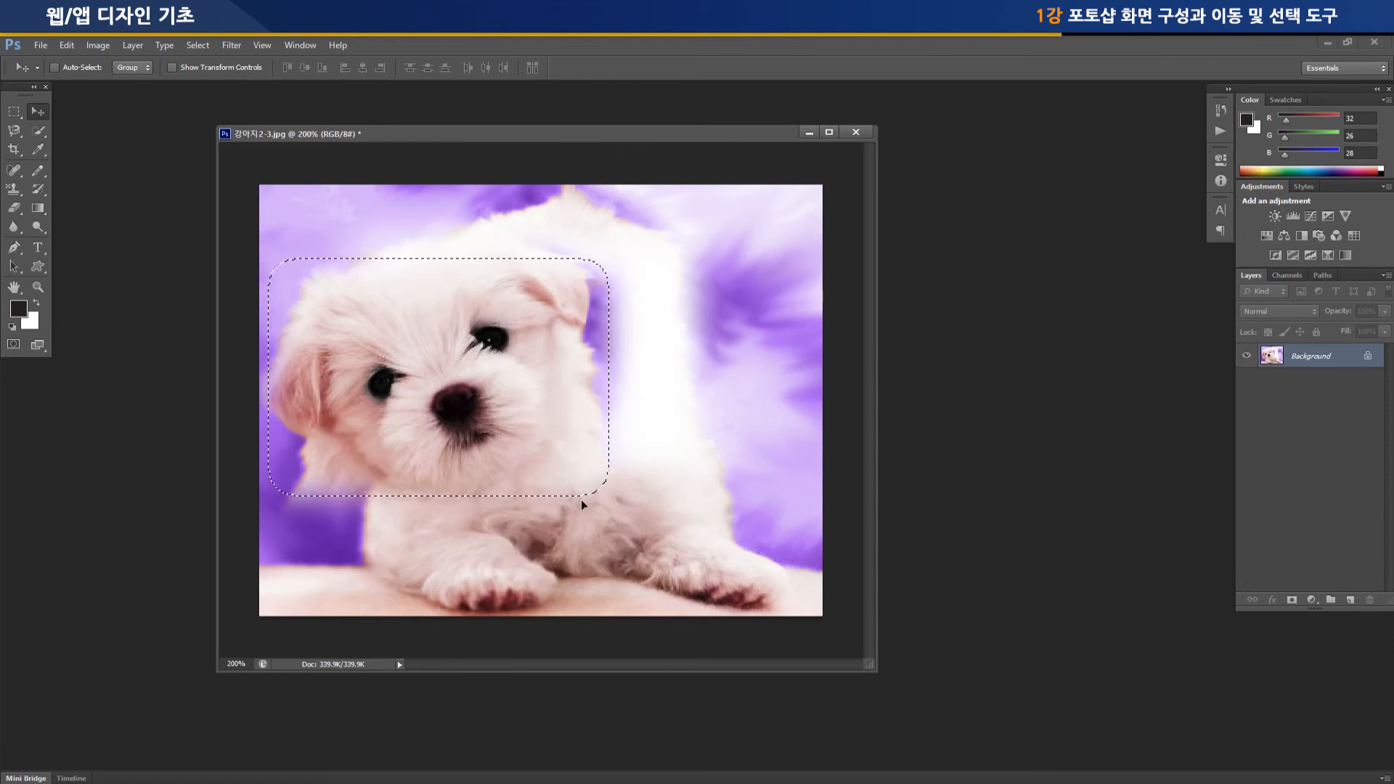
pyautogui.moveTo(531, 398); pyautogui.dragTo(632, 376)
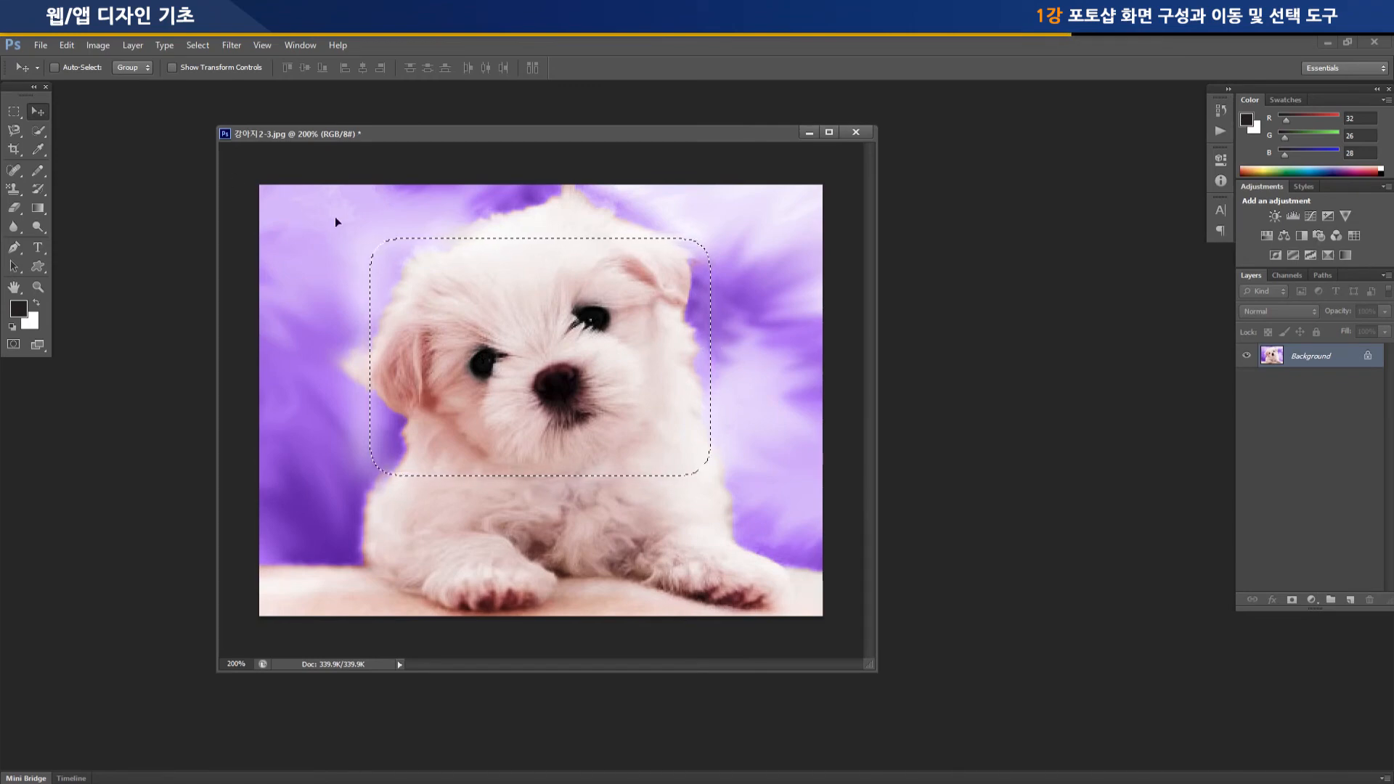
pyautogui.moveTo(491, 308)
pyautogui.mouseDown()
pyautogui.moveTo(445, 305)
pyautogui.moveTo(490, 307)
pyautogui.moveTo(444, 313)
pyautogui.moveTo(501, 293)
pyautogui.moveTo(495, 282)
pyautogui.moveTo(493, 338)
pyautogui.moveTo(481, 320)
pyautogui.mouseUp()
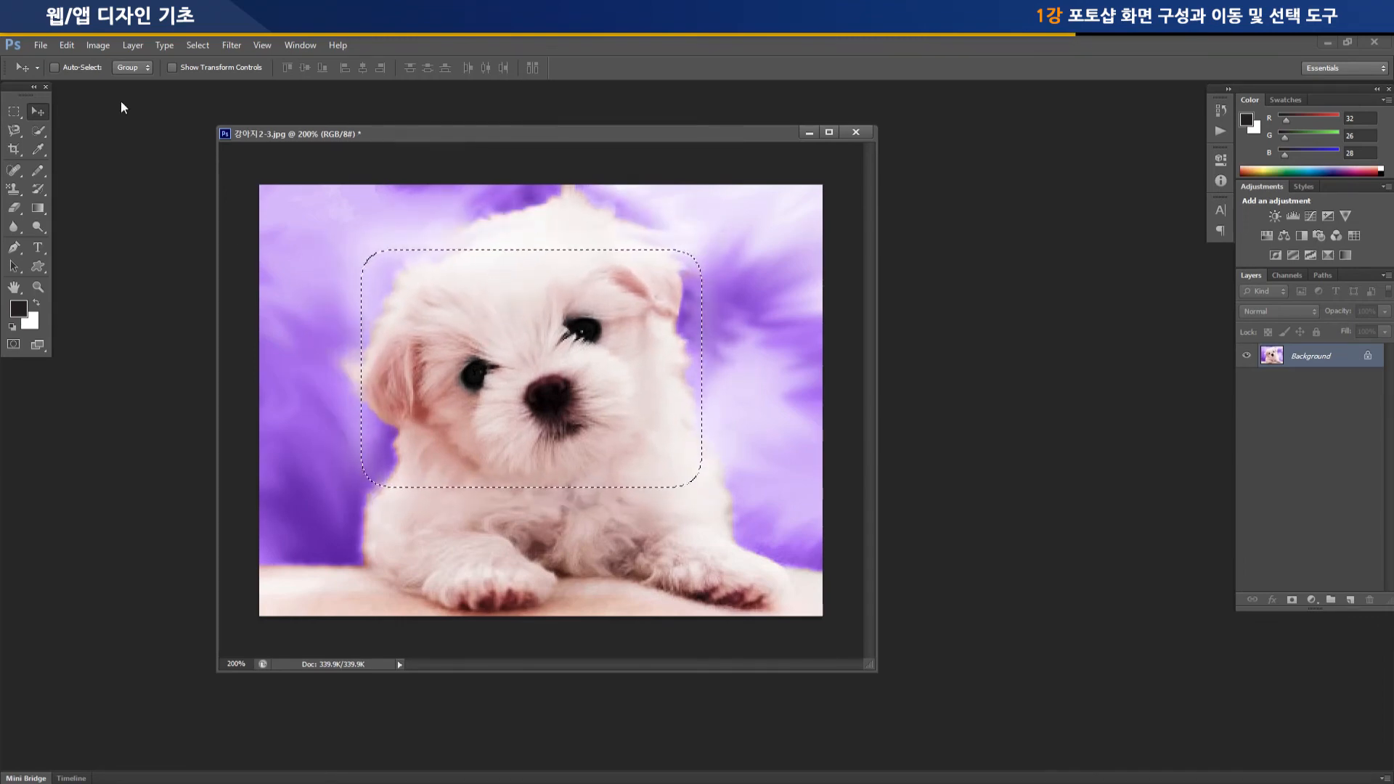
# Undo the move of the feathered head selection and deselect
pyautogui.click(15, 111)
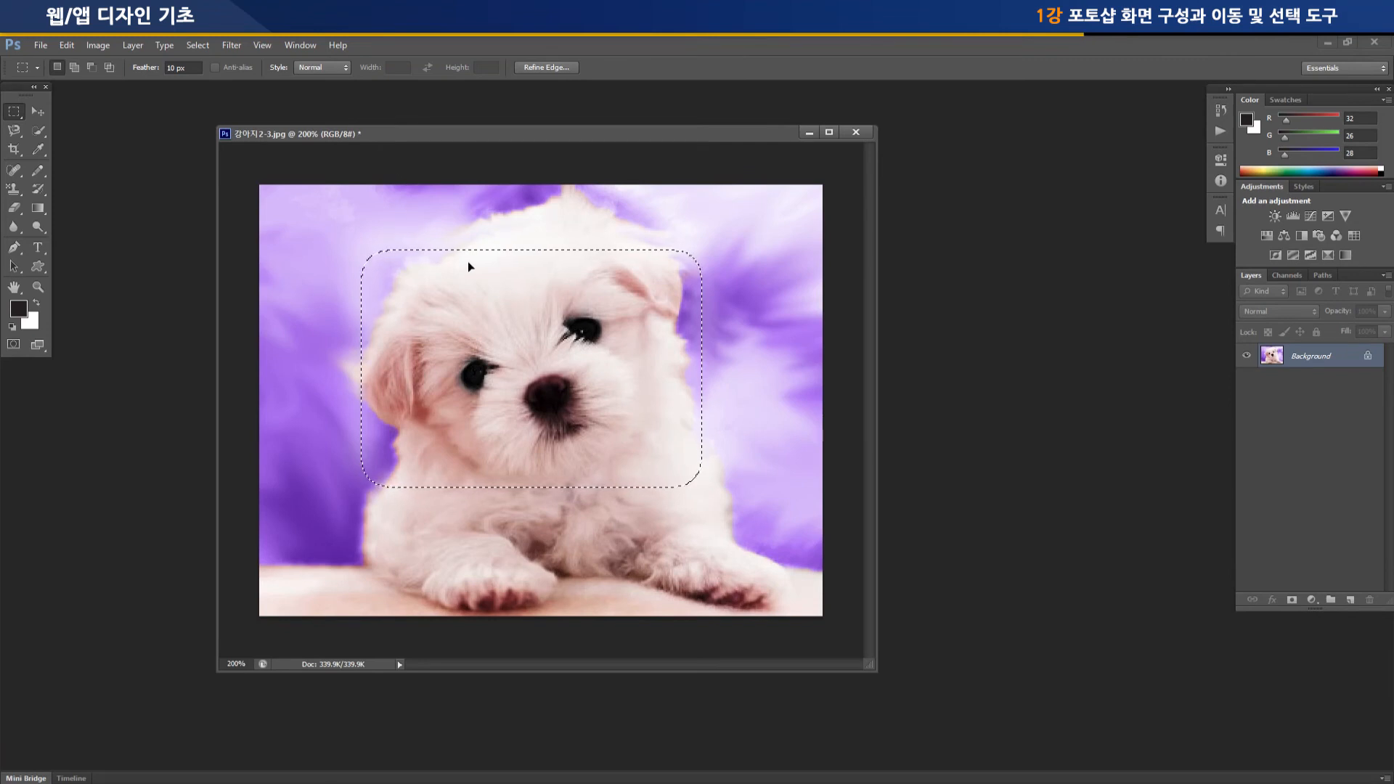
pyautogui.hotkey('ctrl', 'z')
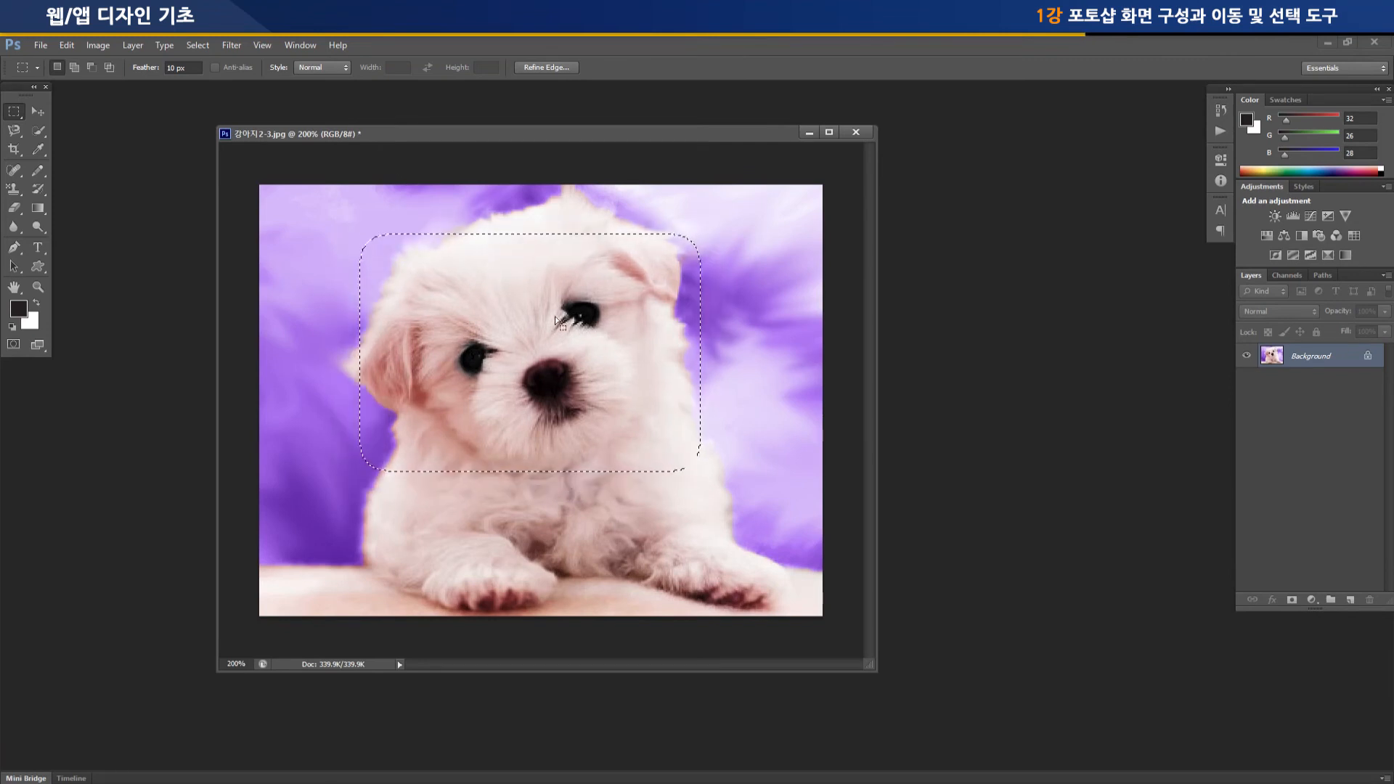
pyautogui.hotkey('ctrl', 'd')
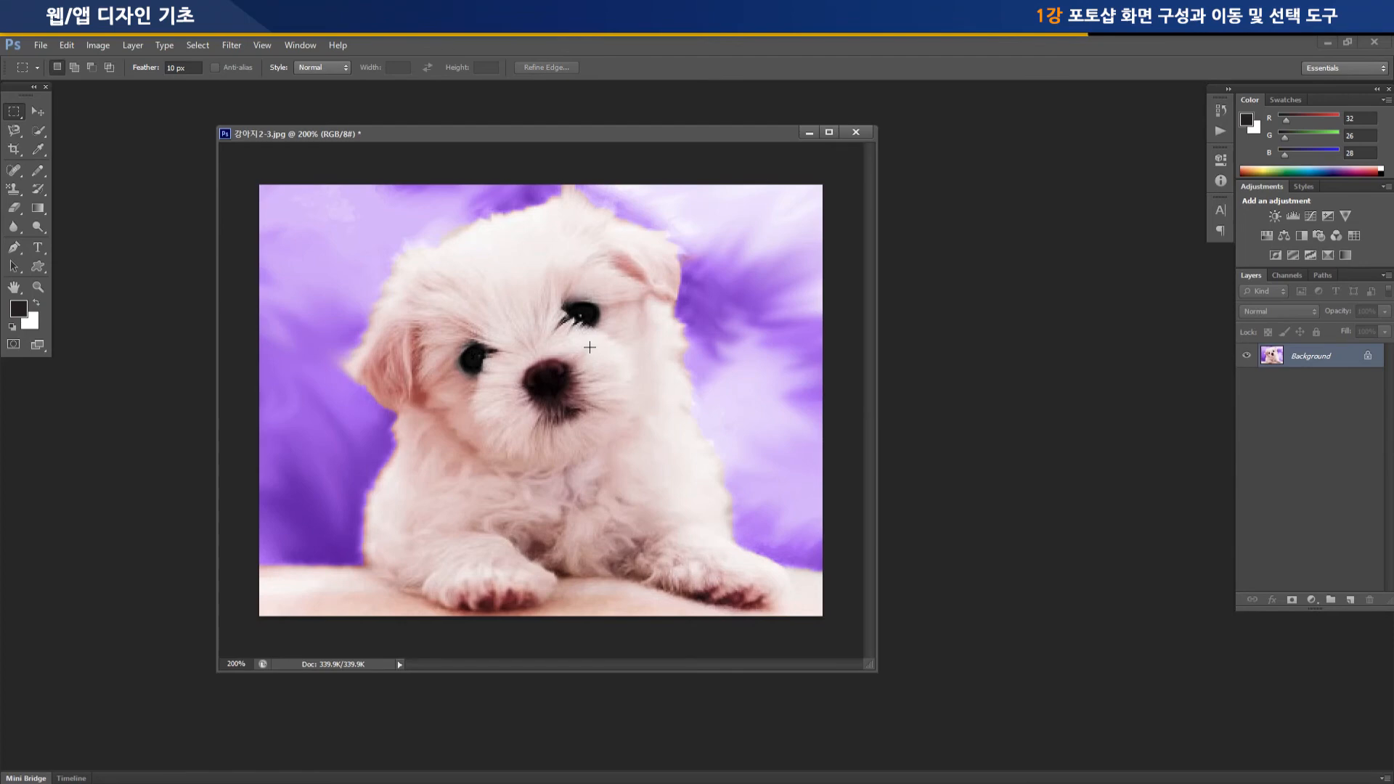
# Draw an elliptical selection around the puppy's head with the Elliptical Marquee Tool
pyautogui.rightClick(14, 116)
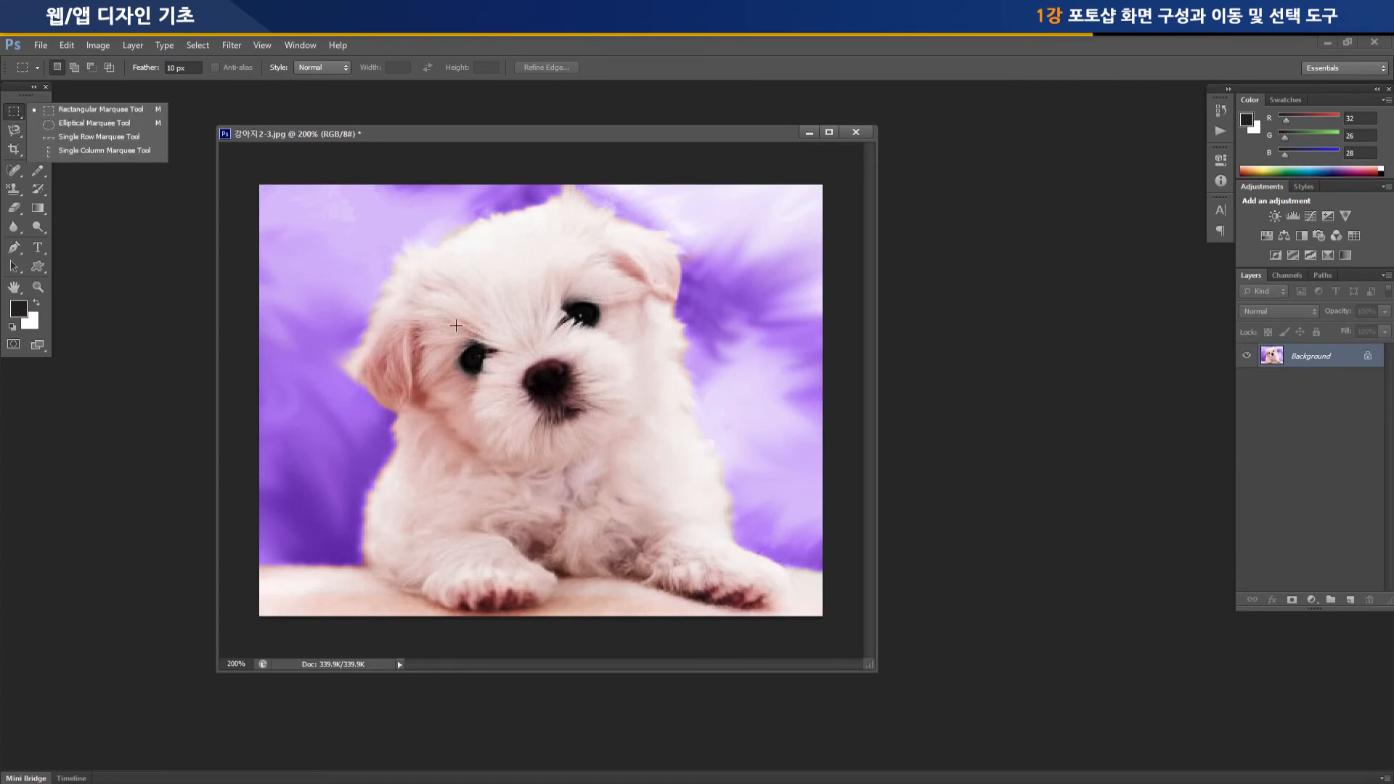
pyautogui.click(64, 125)
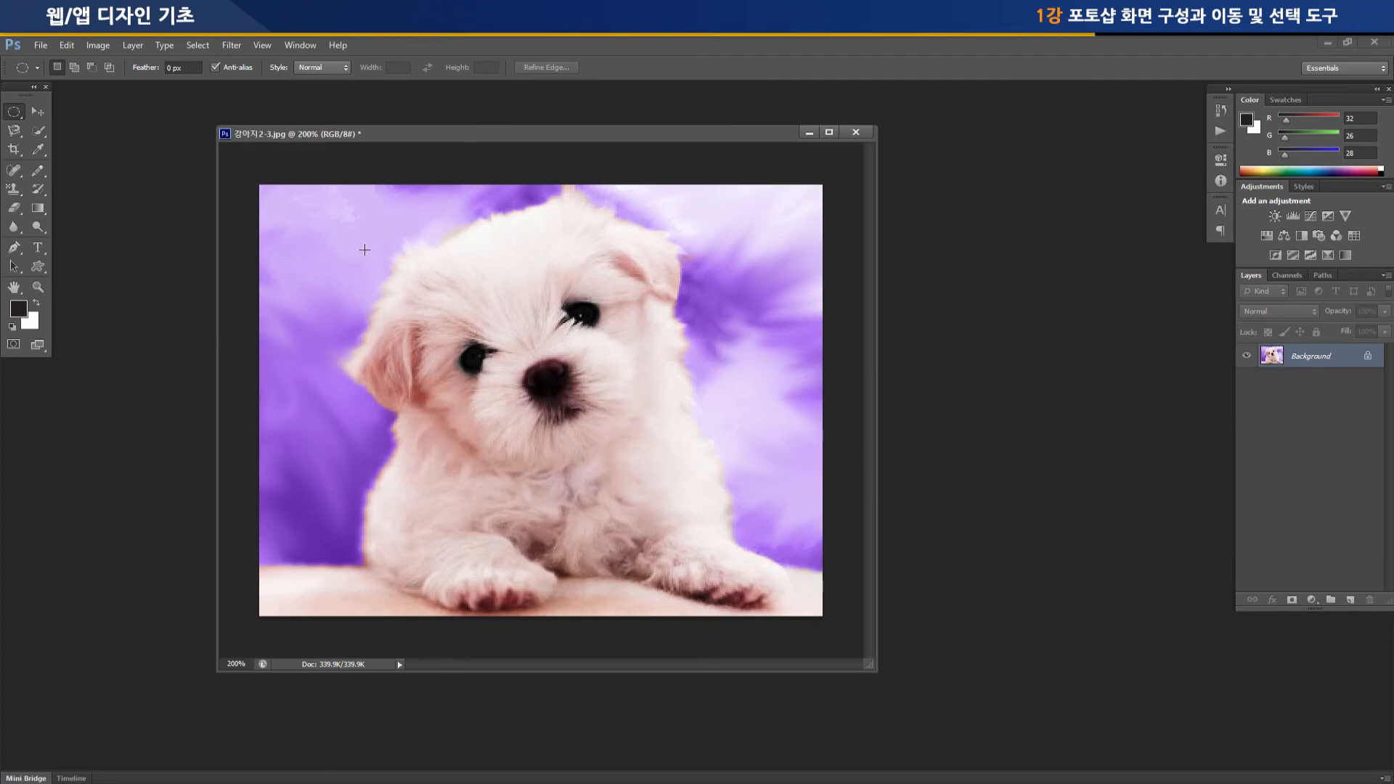
pyautogui.moveTo(344, 230); pyautogui.dragTo(702, 478)
# Try moving the elliptical head selection's pixels to the right and slightly down with the Move Tool, then undo the move
pyautogui.click(37, 113)
pyautogui.moveTo(567, 415); pyautogui.dragTo(668, 450)
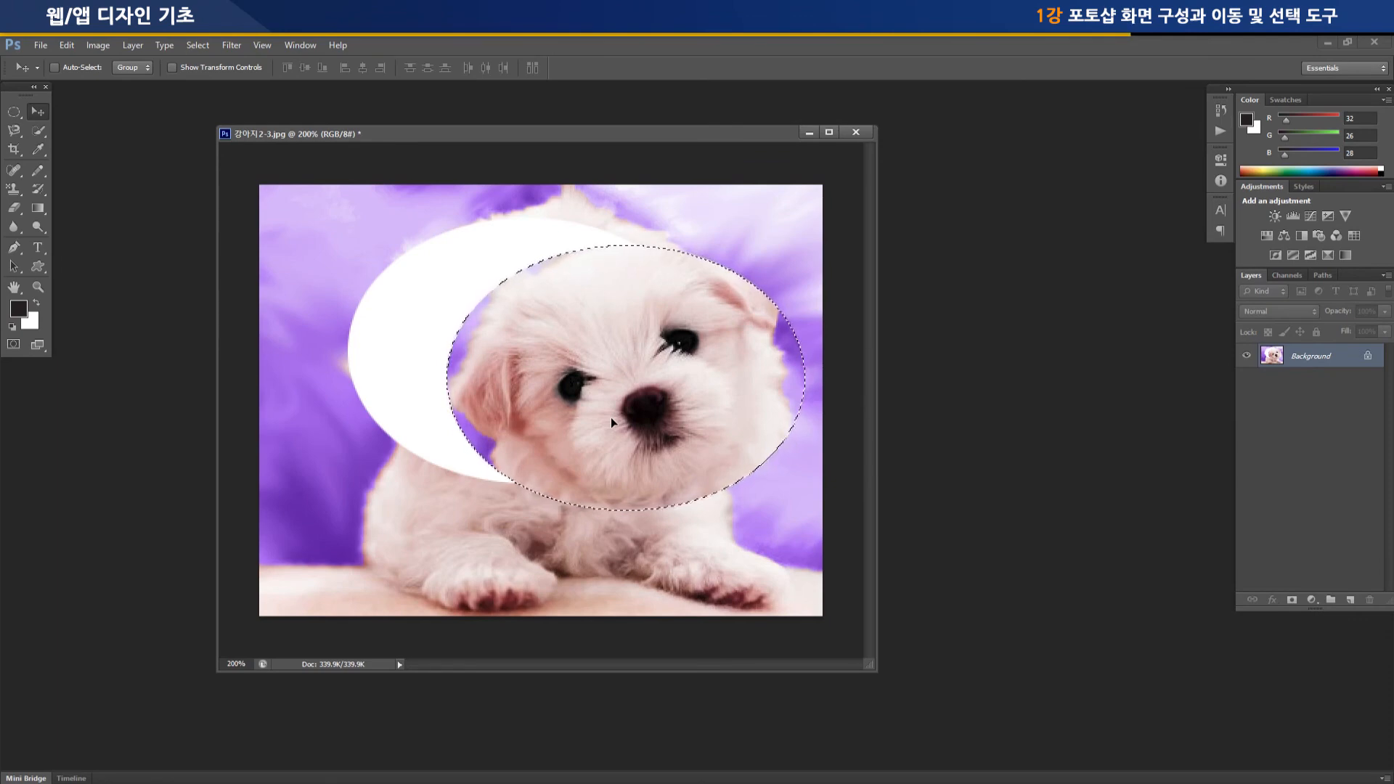
pyautogui.hotkey('ctrl', 'z')
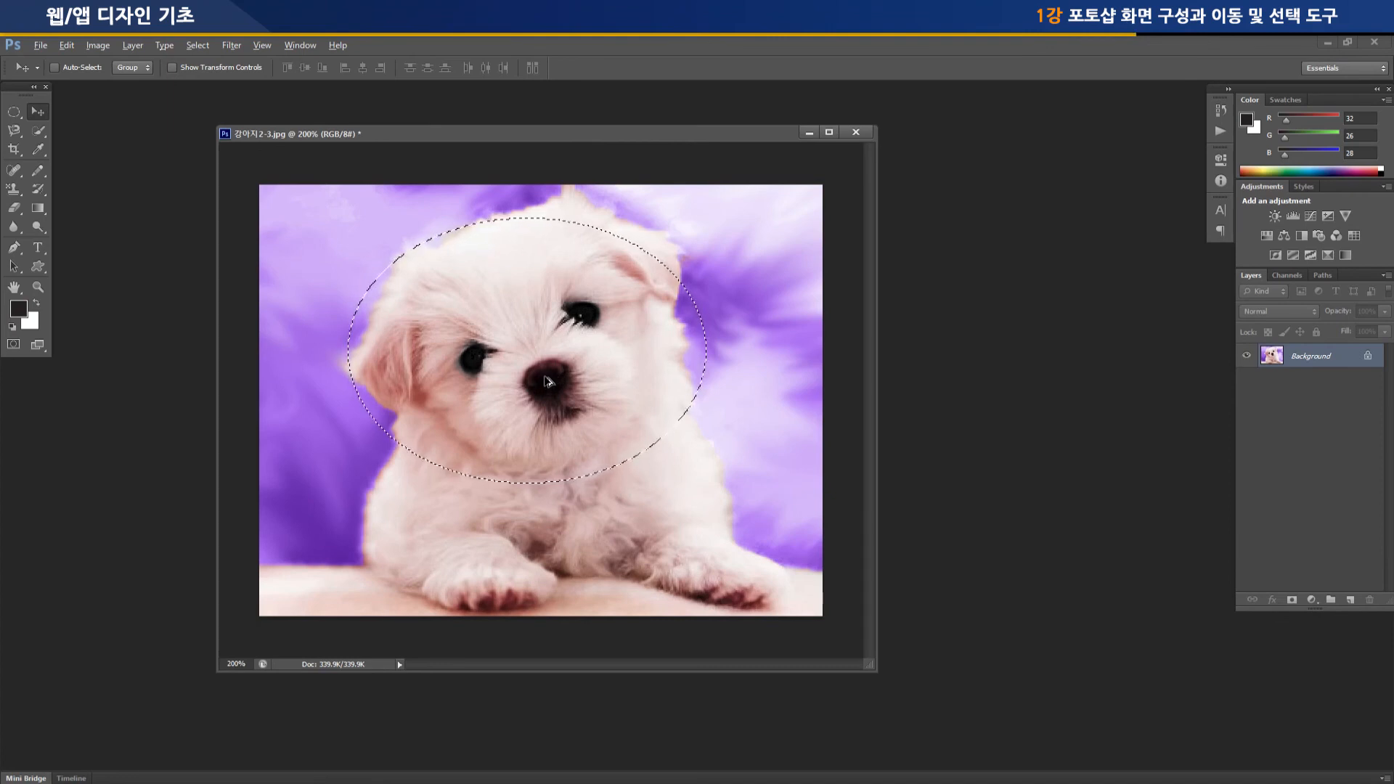
# Try moving a duplicate of the selected head to the right, then undo the copy
pyautogui.press('alt')
pyautogui.moveTo(552, 381); pyautogui.dragTo(640, 378)
pyautogui.hotkey('ctrl', 'z')
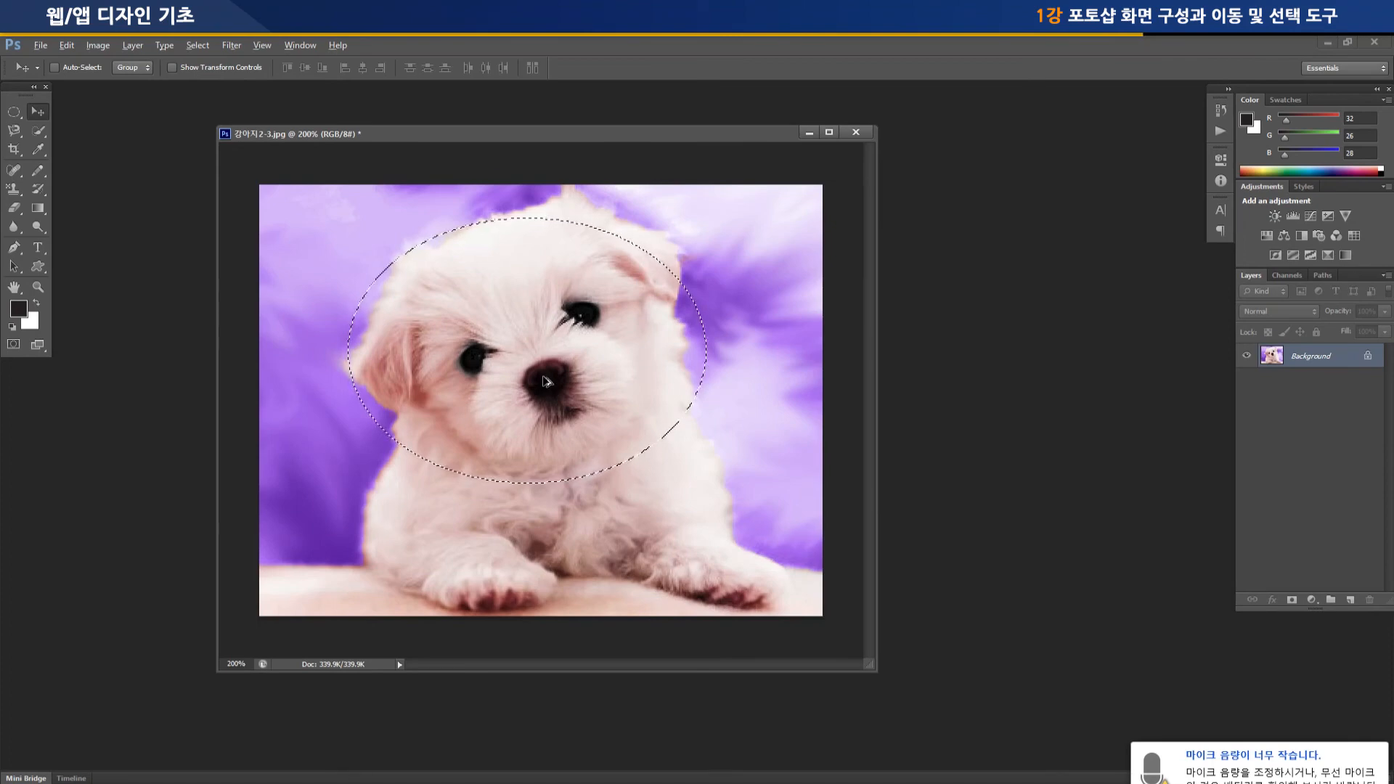
# Place three duplicates of the selected head in the lower left, upper right and lower right of the image
pyautogui.moveTo(541, 381); pyautogui.dragTo(467, 500)
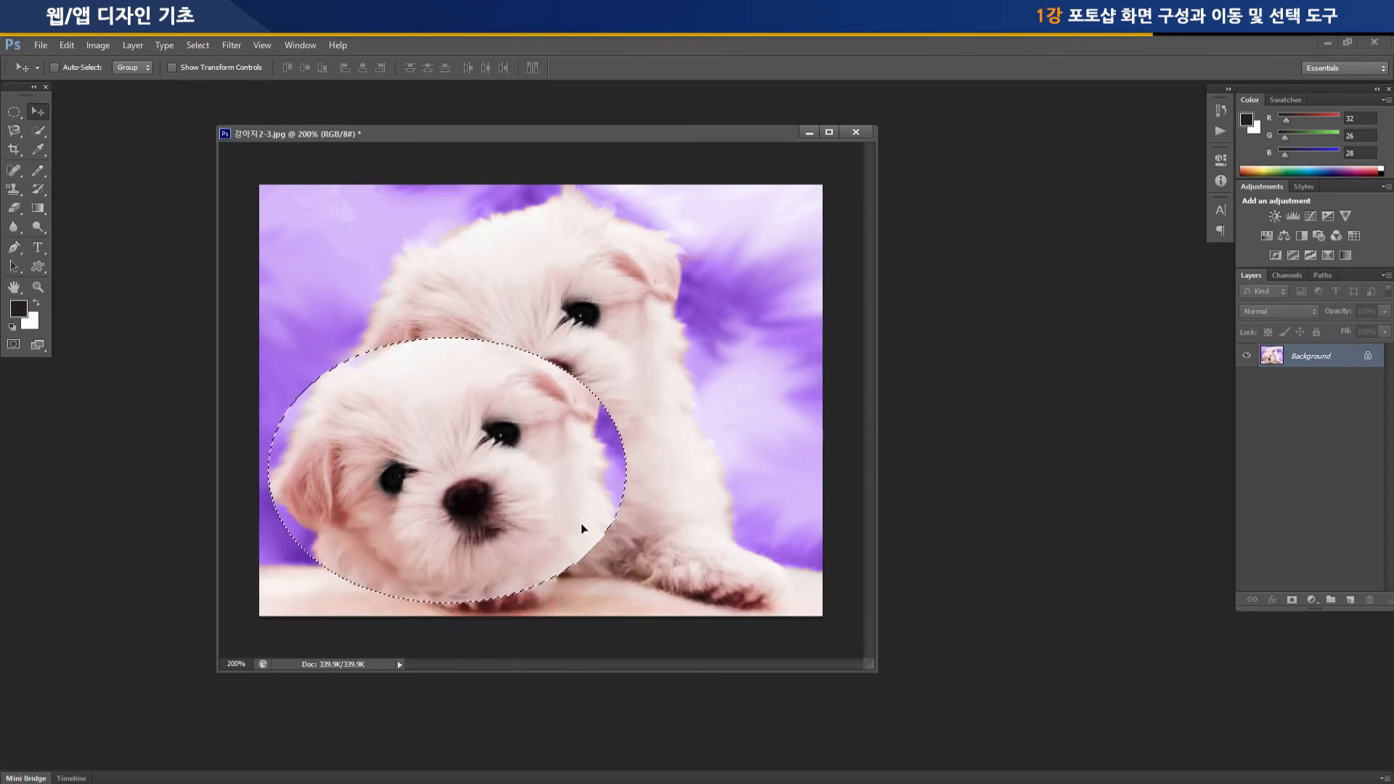
pyautogui.moveTo(523, 468); pyautogui.dragTo(720, 345)
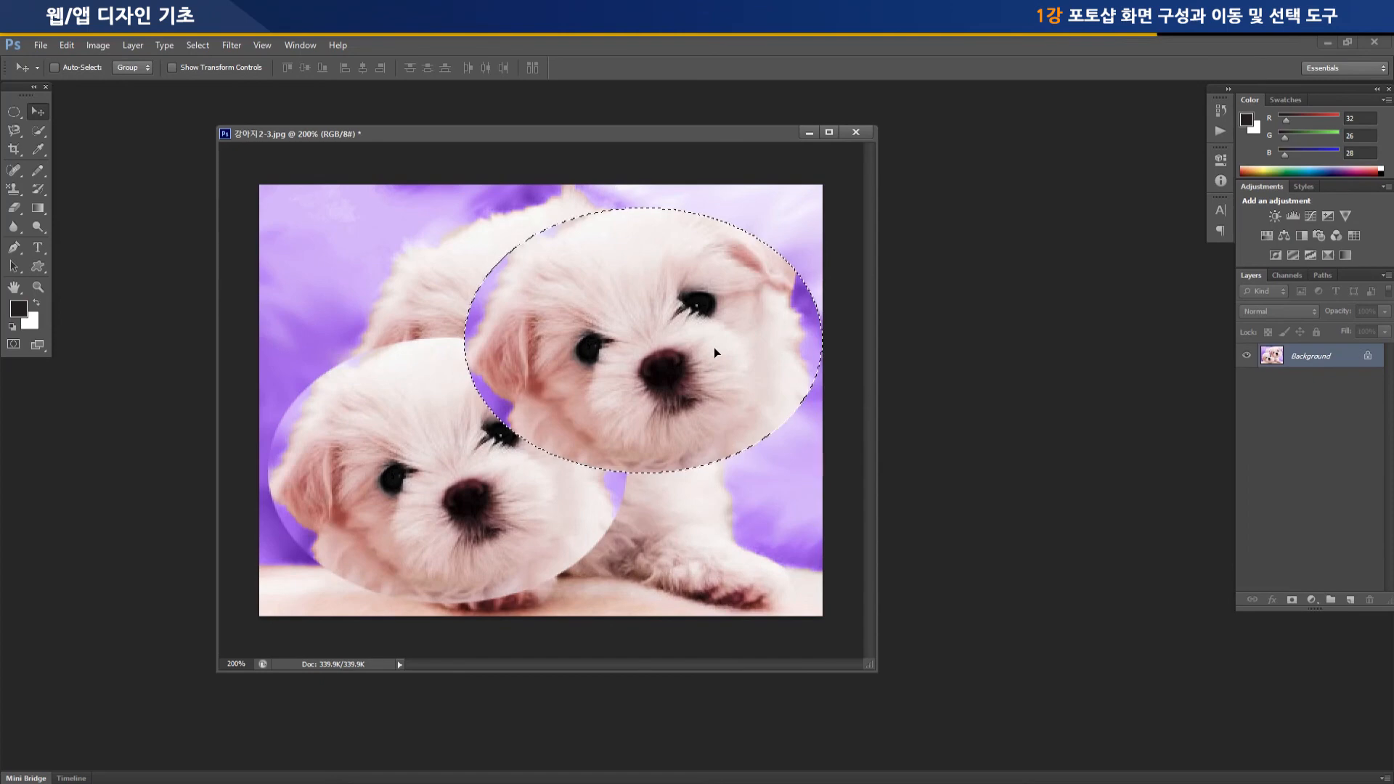
pyautogui.moveTo(713, 347); pyautogui.dragTo(701, 480)
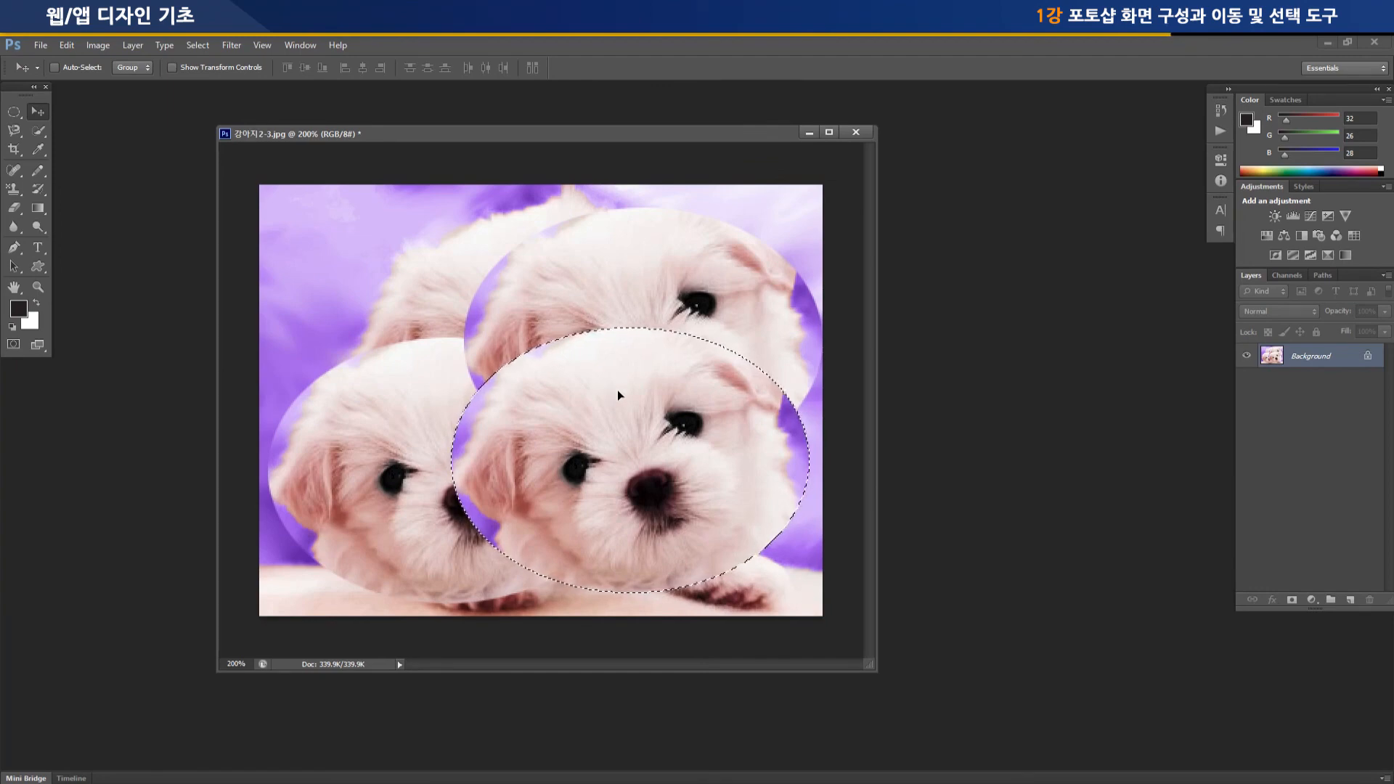
# Undo all three head duplicates to restore the original image, and remove the elliptical selection
pyautogui.hotkey('ctrl', 'z')
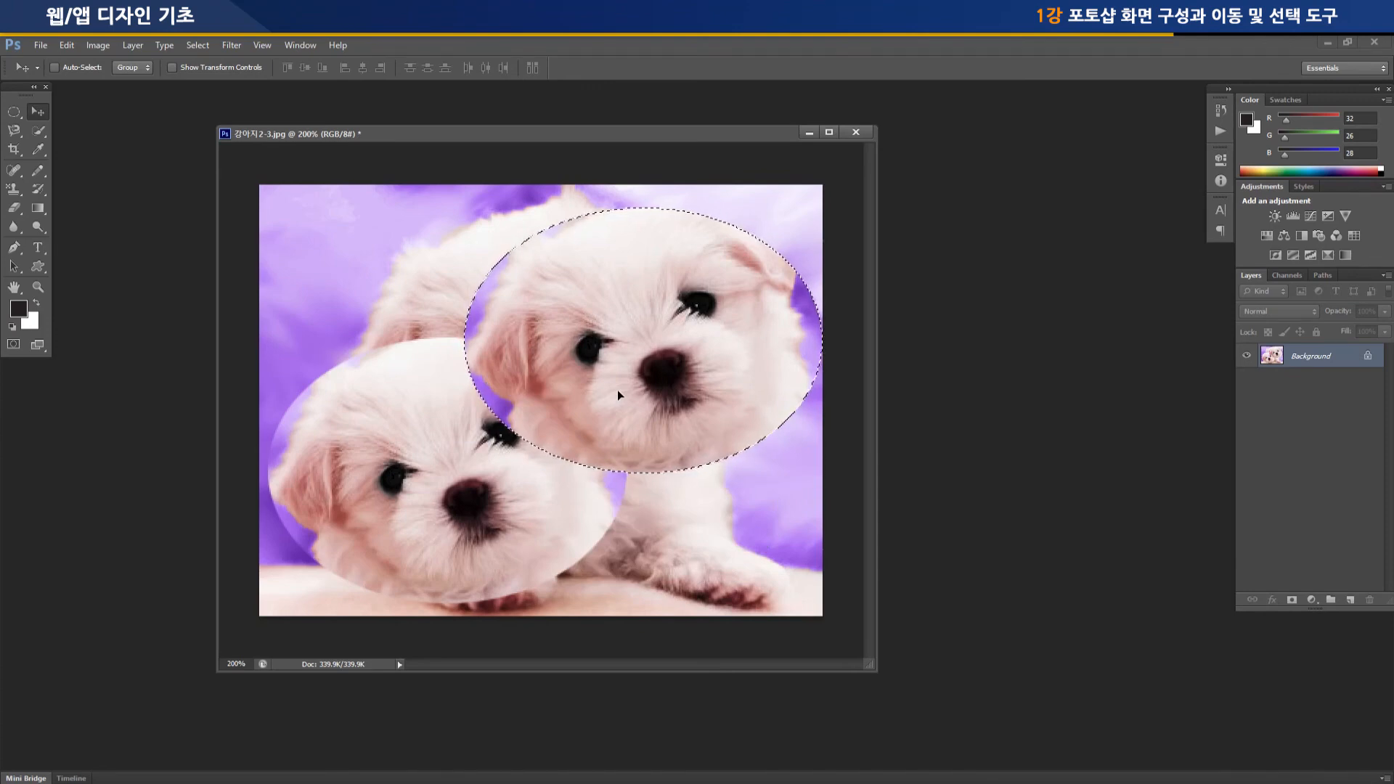
pyautogui.hotkey('ctrl', 'z')
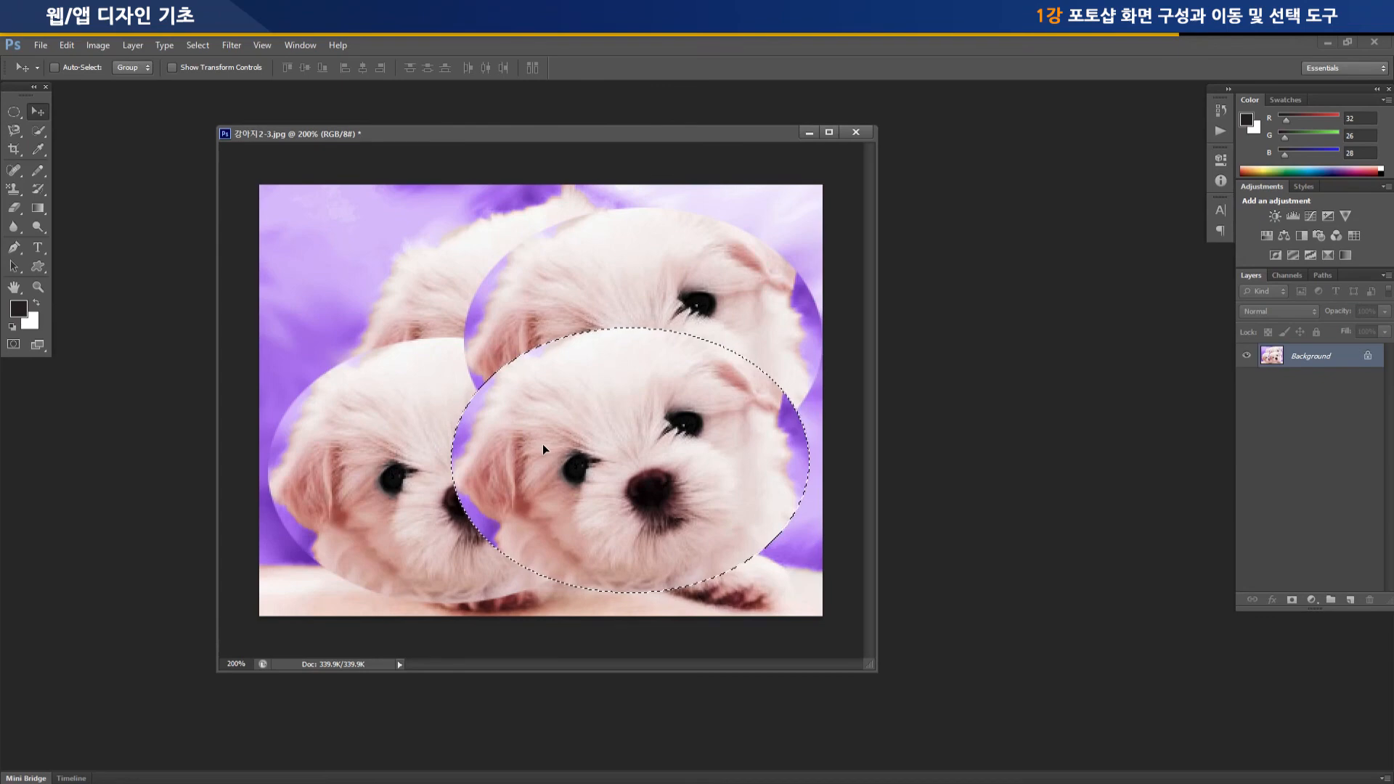
pyautogui.hotkey('ctrl', 'z')
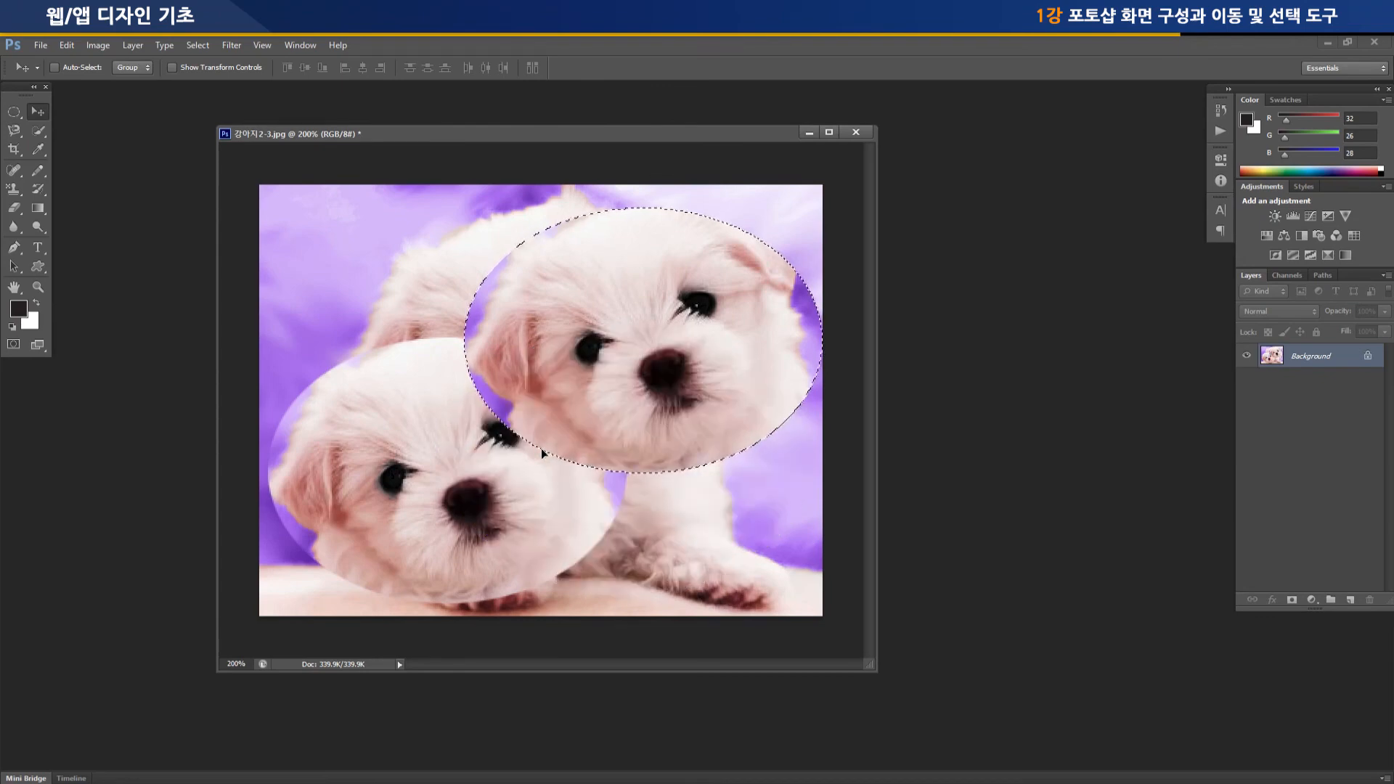
pyautogui.hotkey('ctrl', 'z')
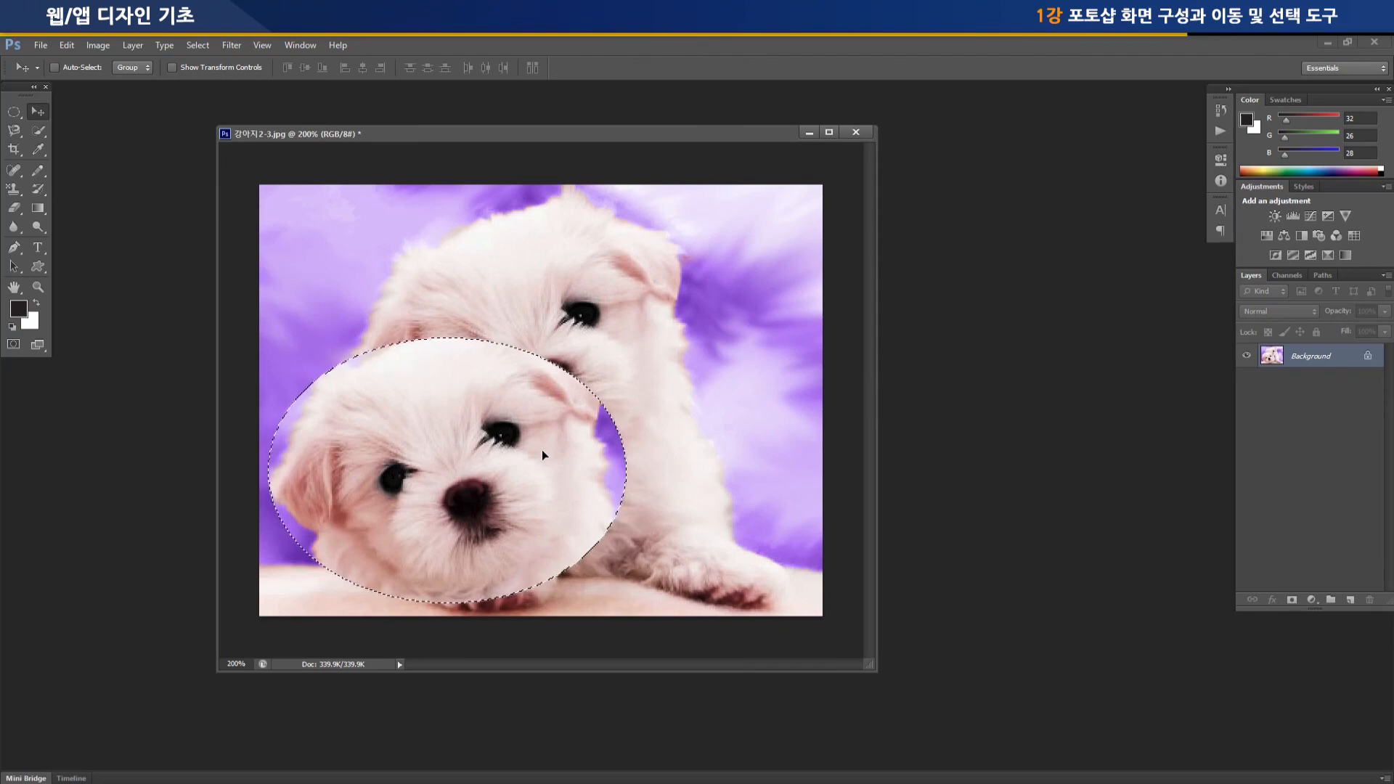
pyautogui.hotkey('ctrl', 'z')
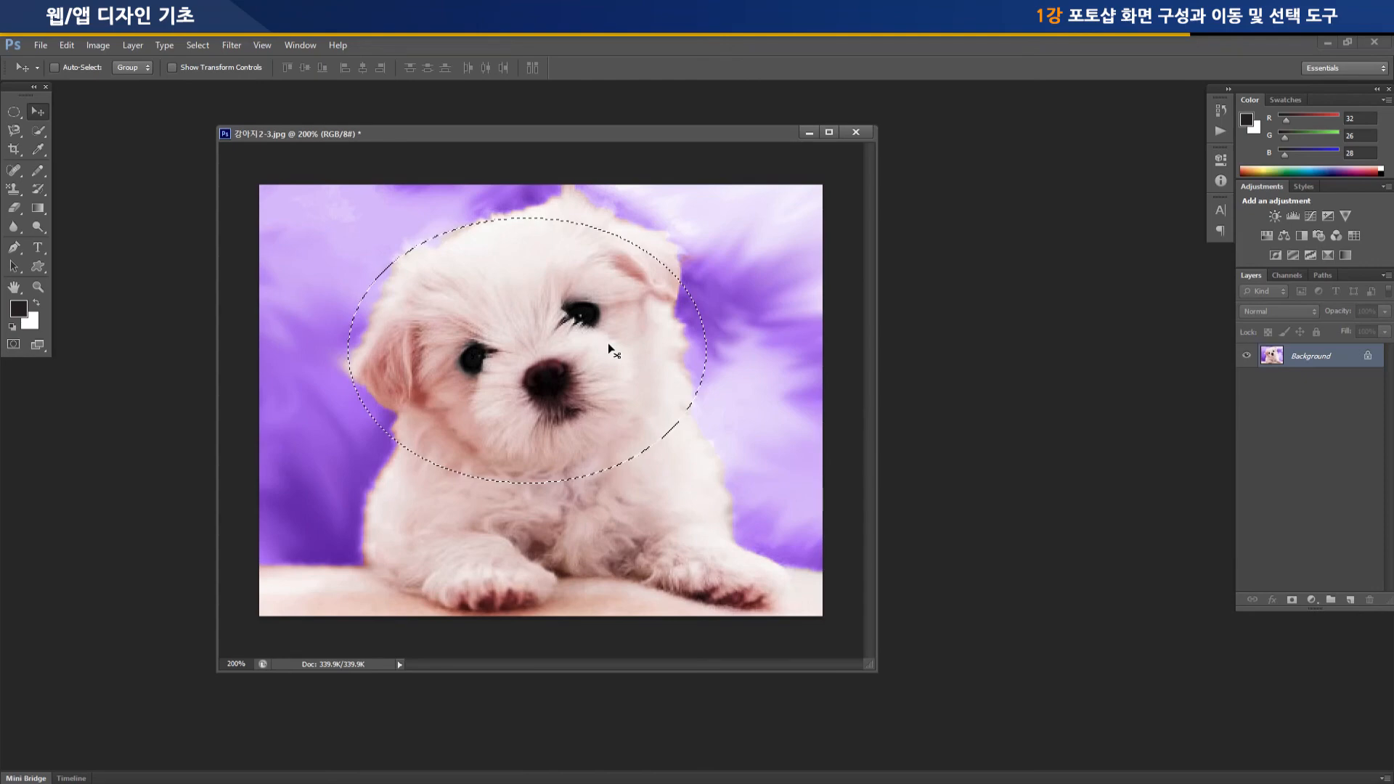
pyautogui.hotkey('ctrl', 'd')
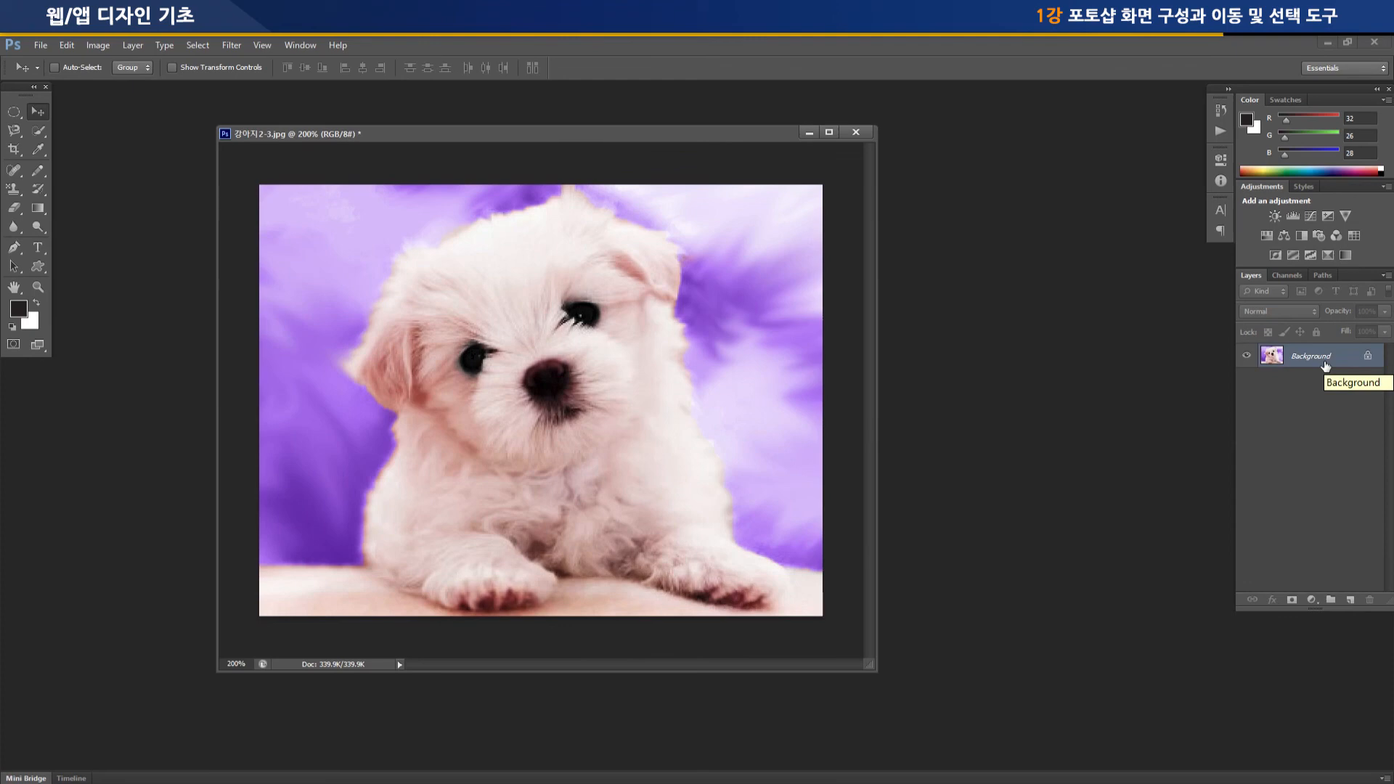
# Duplicate the Background layer, and duplicate the new layer once more
pyautogui.moveTo(1326, 366); pyautogui.dragTo(1325, 361)
pyautogui.hotkey('ctrl', 'j')
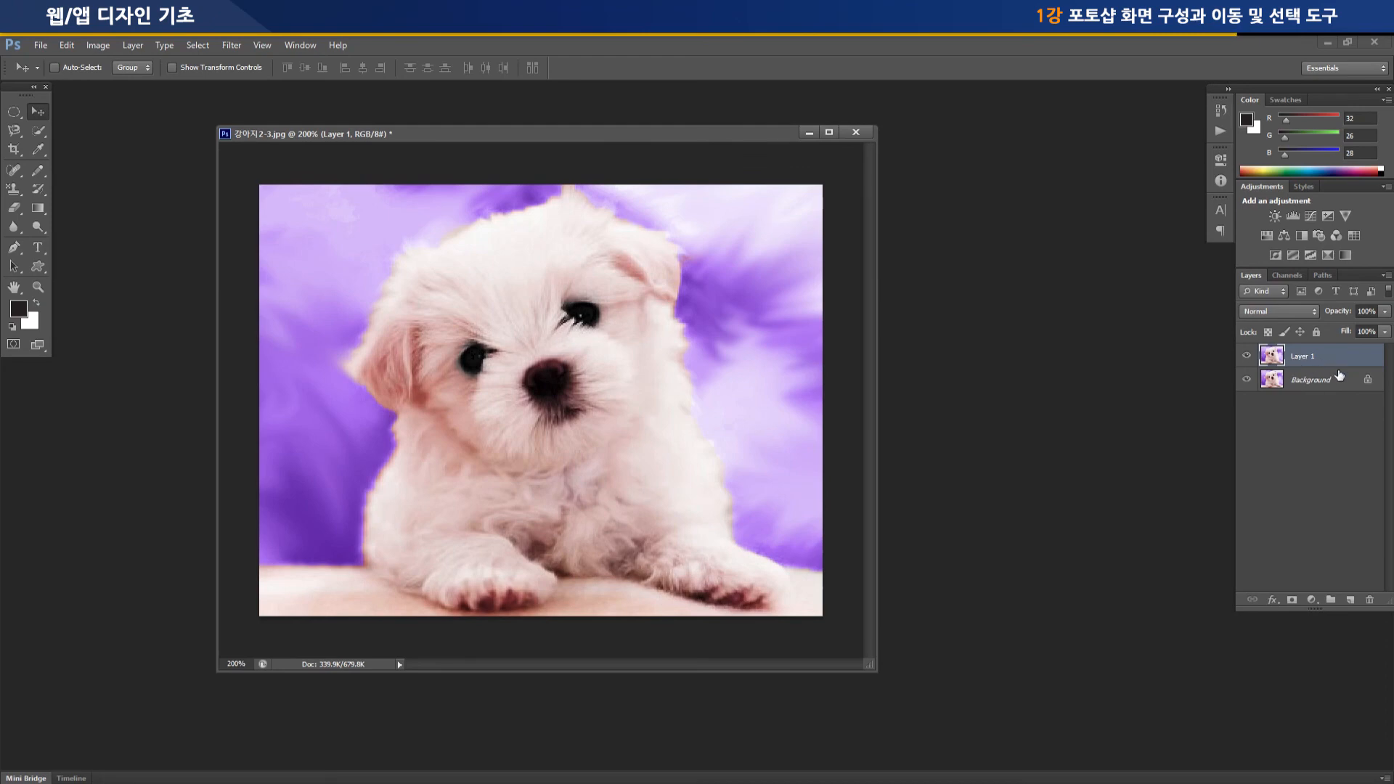
pyautogui.hotkey('ctrl', 'j')
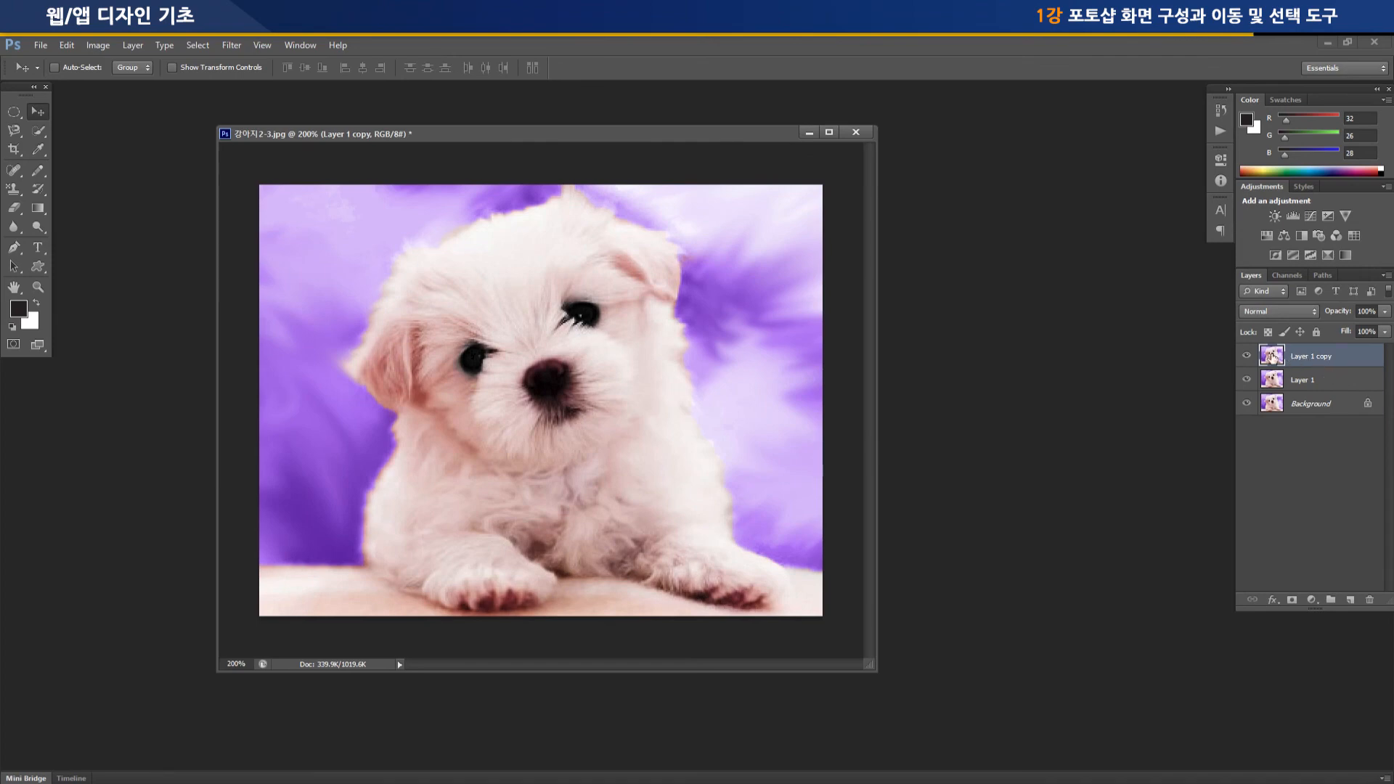
# Switch between the three layers to try selecting each one, and delete Layer 1 copy
pyautogui.click(1343, 380)
pyautogui.click(1330, 356)
pyautogui.click(1334, 379)
pyautogui.click(1334, 398)
pyautogui.click(1334, 381)
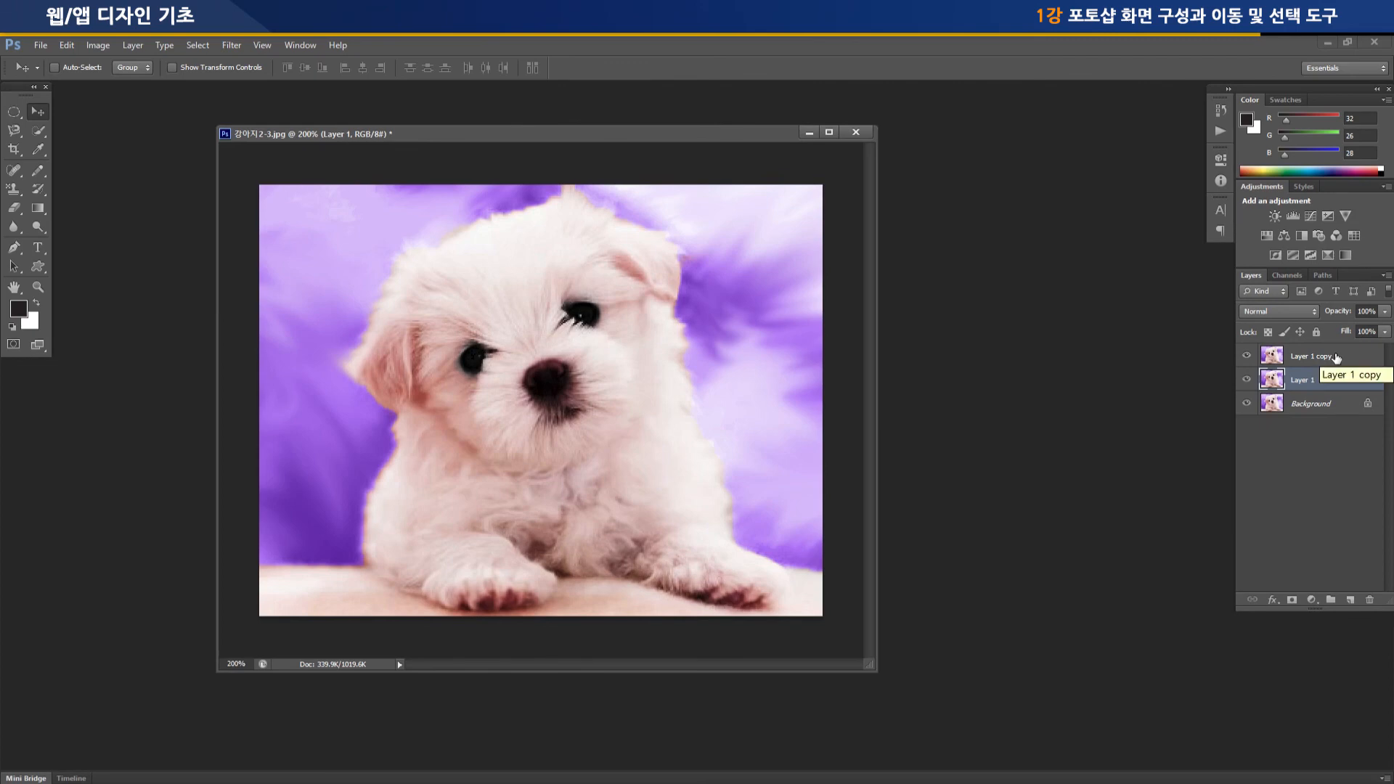
pyautogui.click(1336, 357)
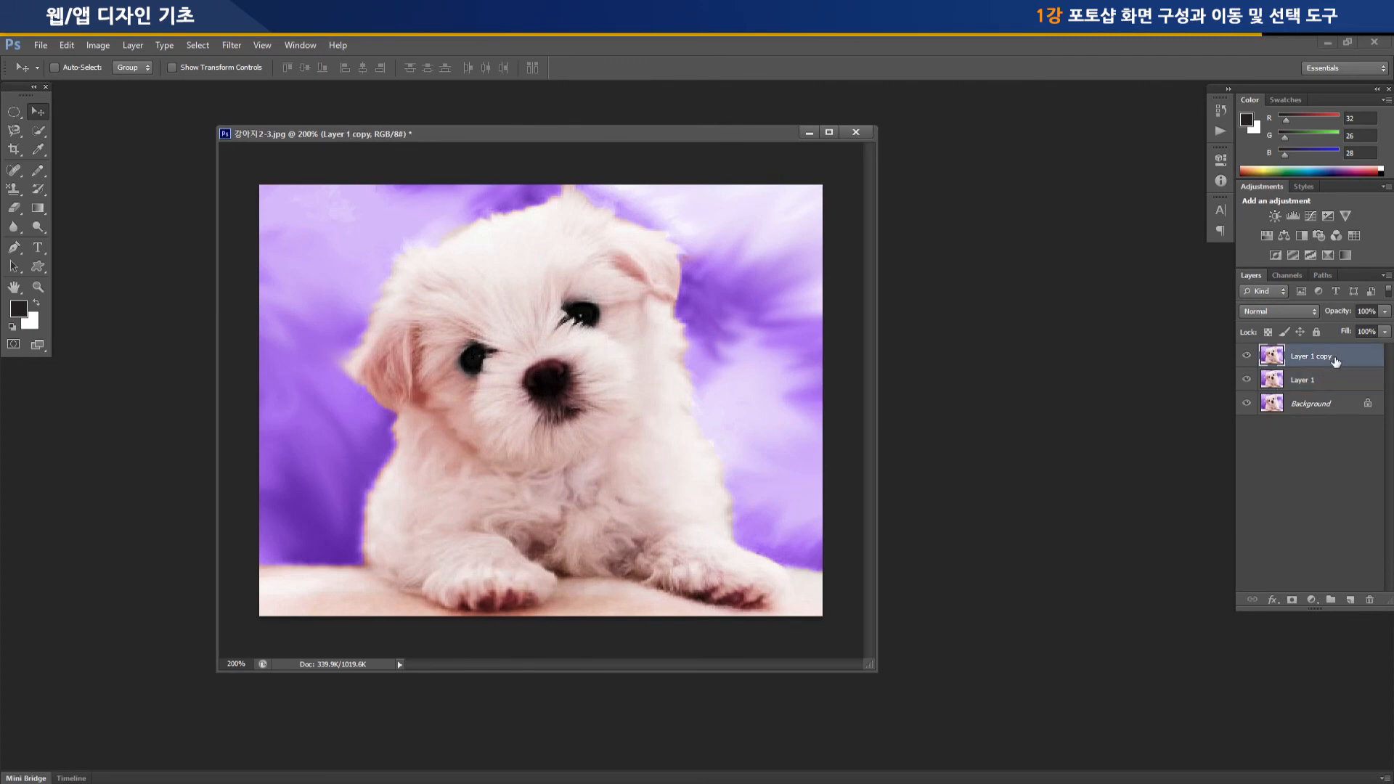
pyautogui.moveTo(1335, 357); pyautogui.dragTo(1371, 603)
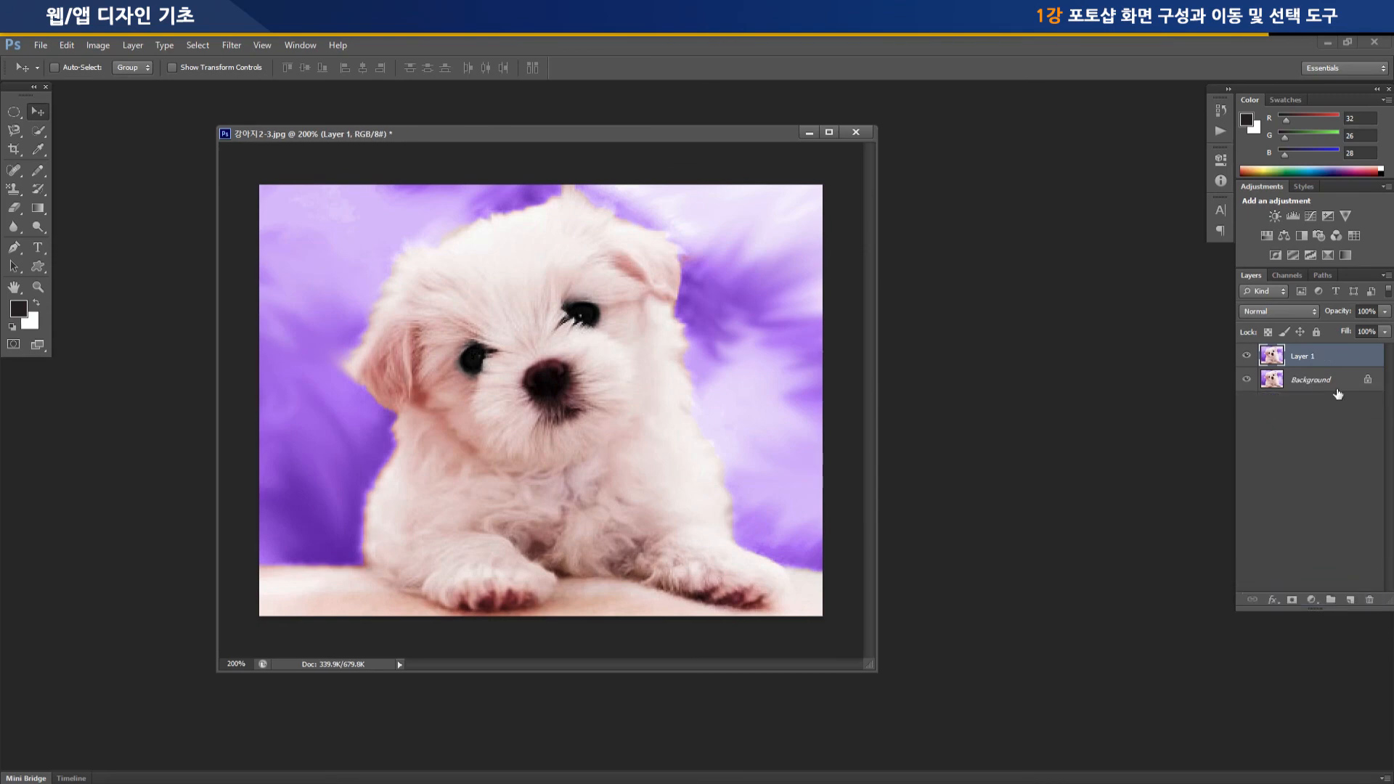
# Duplicate Layer 1 and move the copy beneath Layer 1 in the layer stack
pyautogui.rightClick(1344, 351)
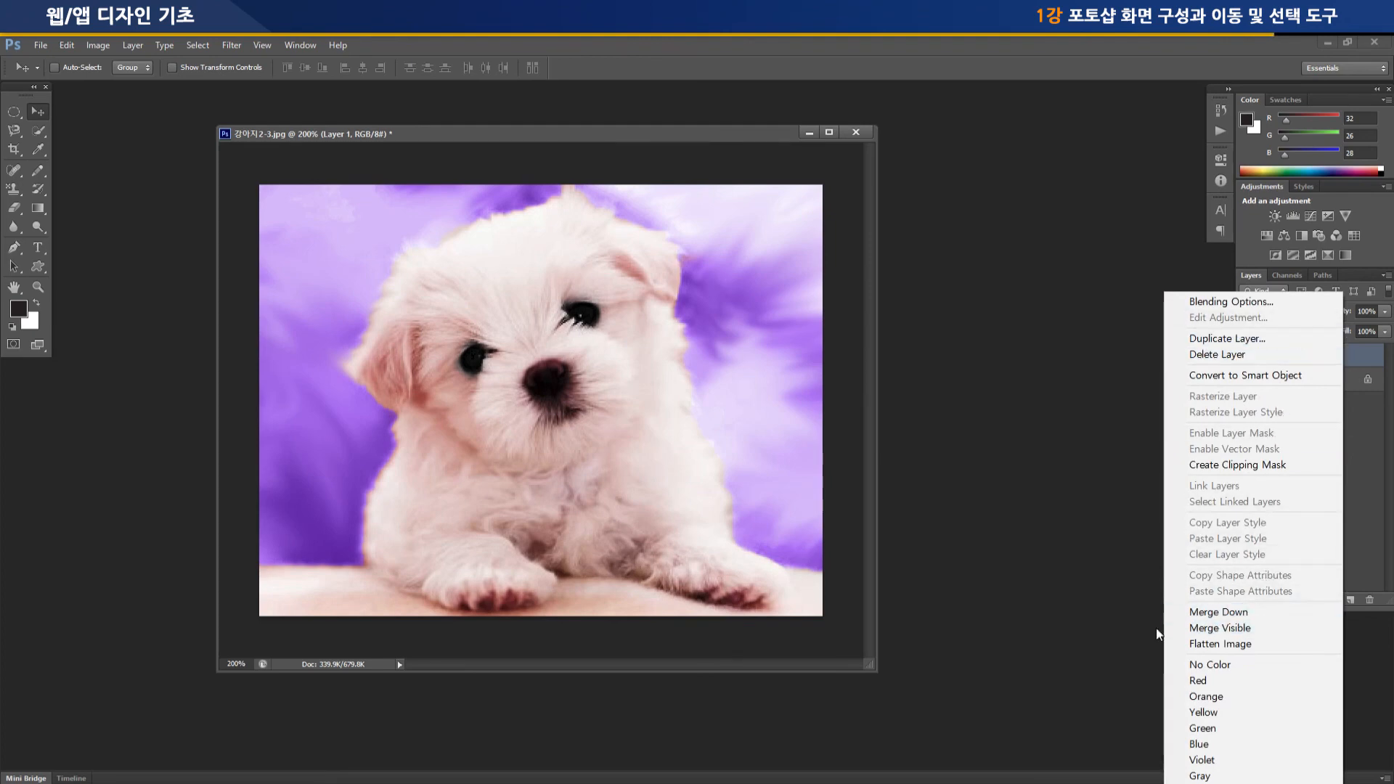
pyautogui.click(1101, 590)
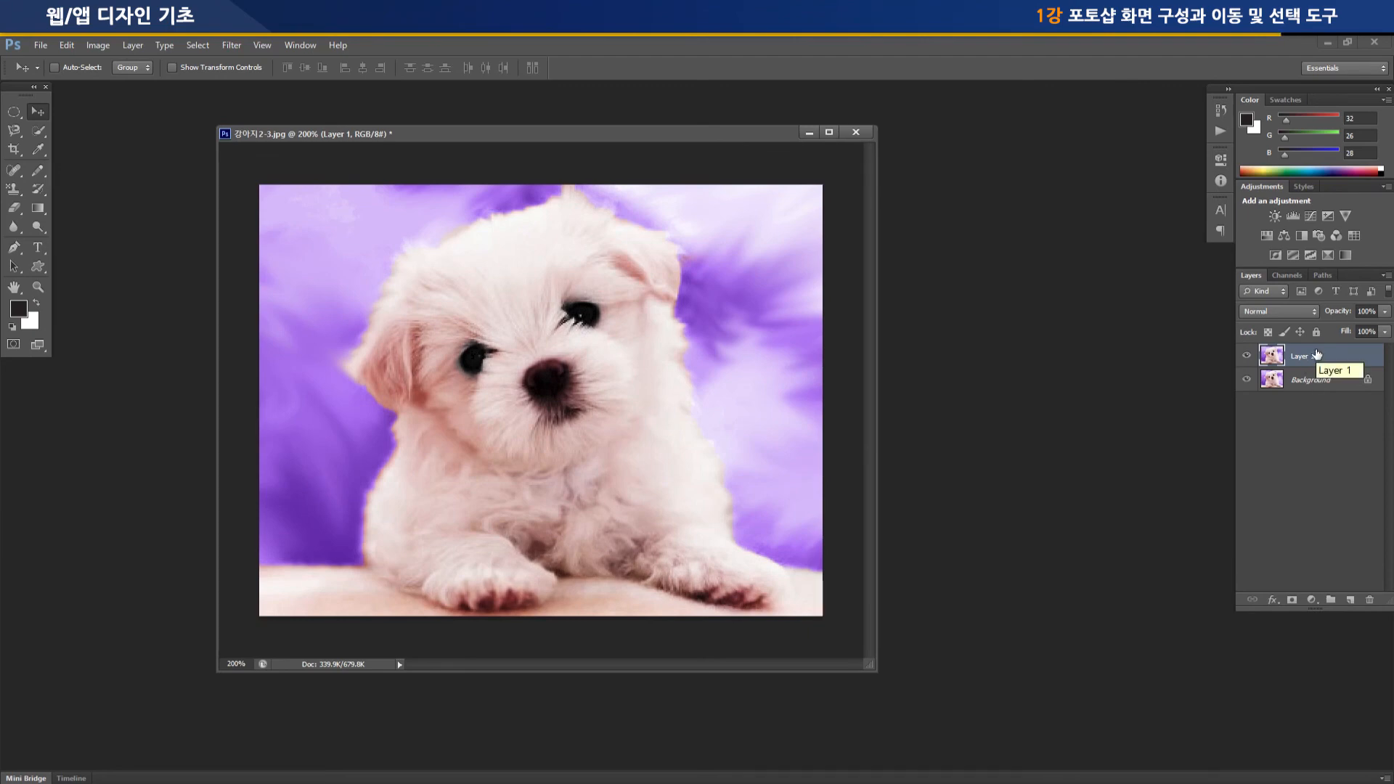
pyautogui.hotkey('ctrl', 'j')
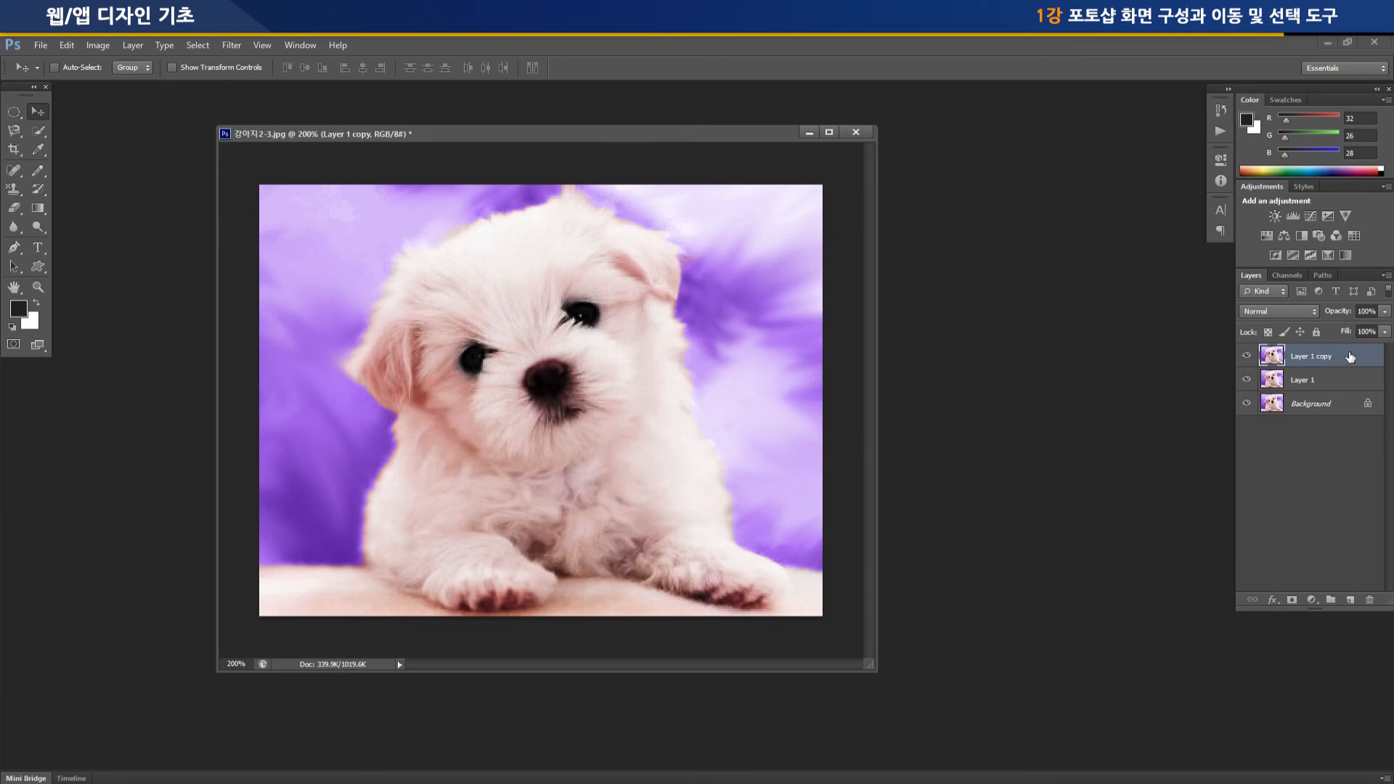
pyautogui.moveTo(1350, 356); pyautogui.dragTo(1338, 394)
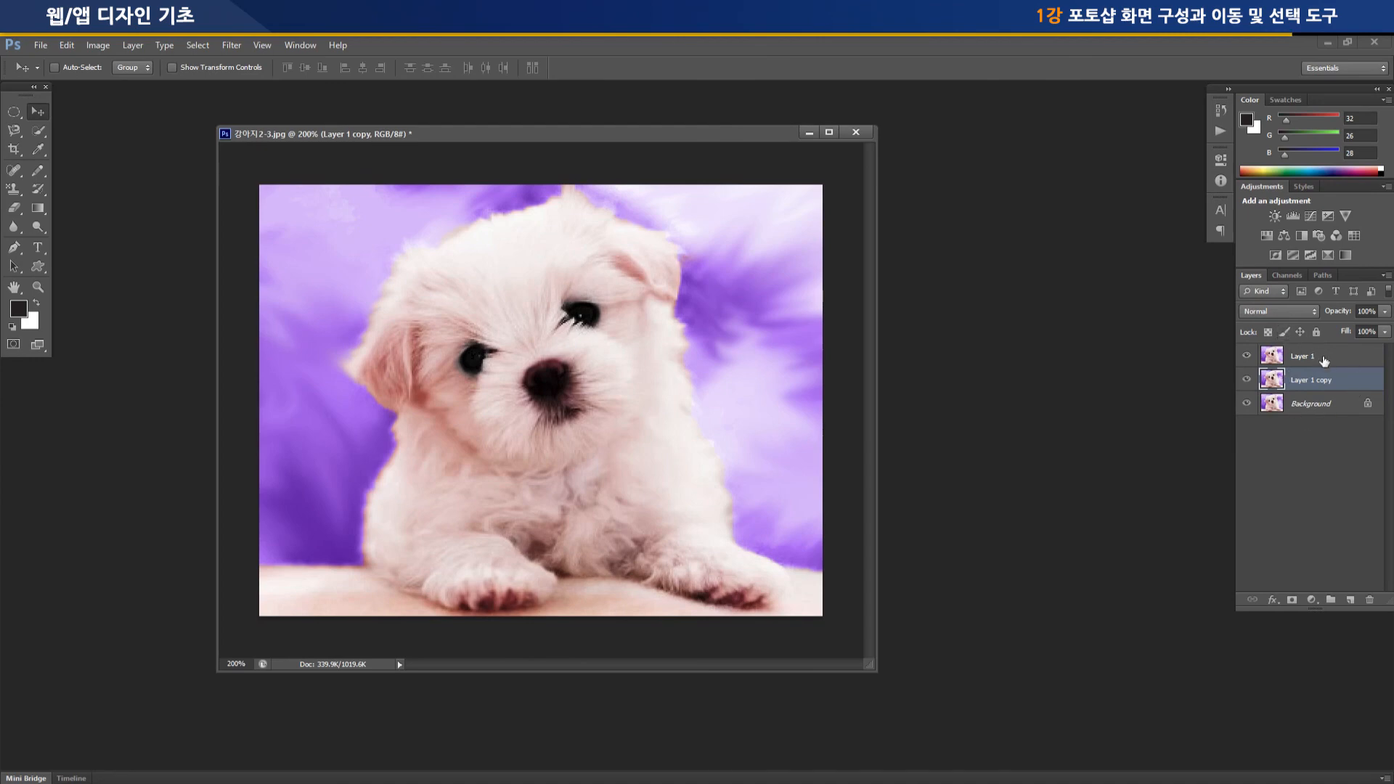
# Draw an elliptical selection around the puppy's head on the Background layer and copy it to a new layer
pyautogui.click(1311, 404)
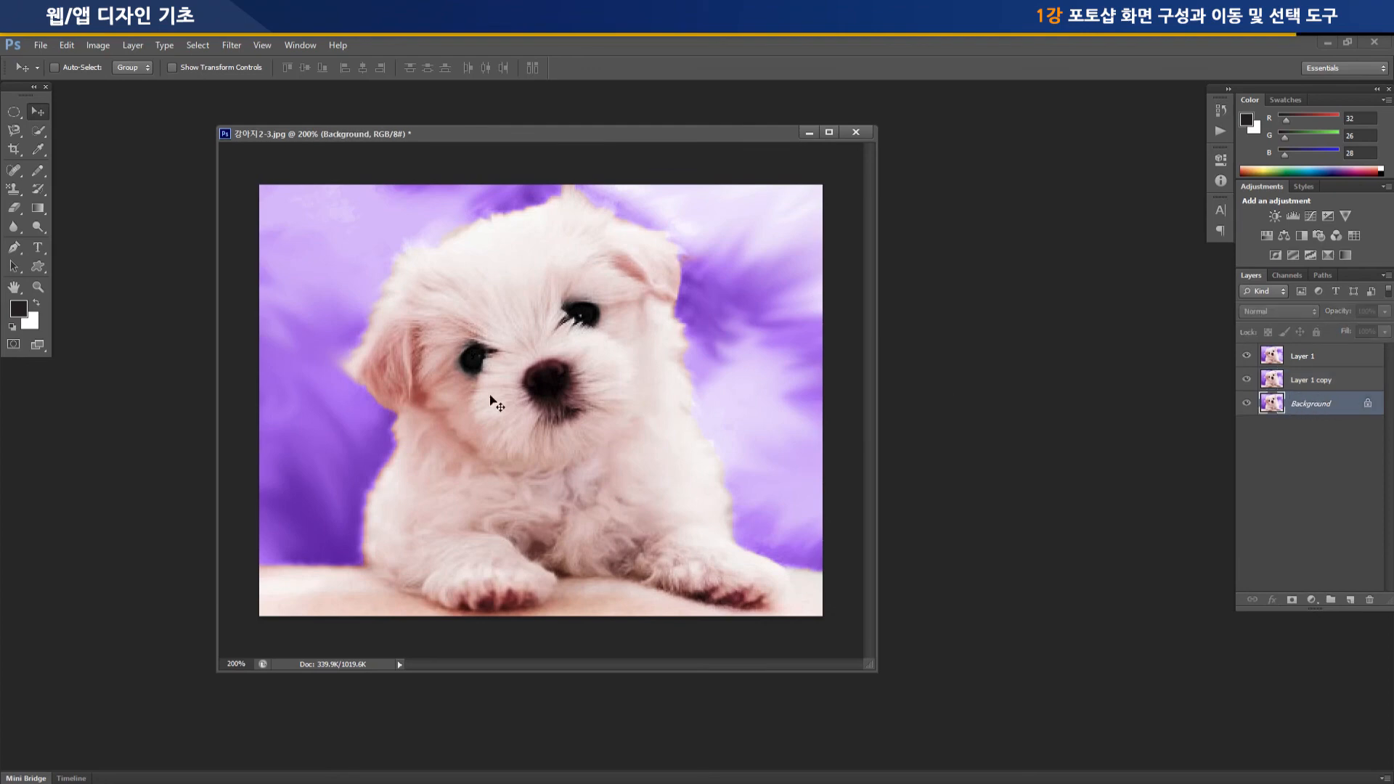
pyautogui.click(14, 111)
pyautogui.moveTo(342, 207); pyautogui.dragTo(729, 508)
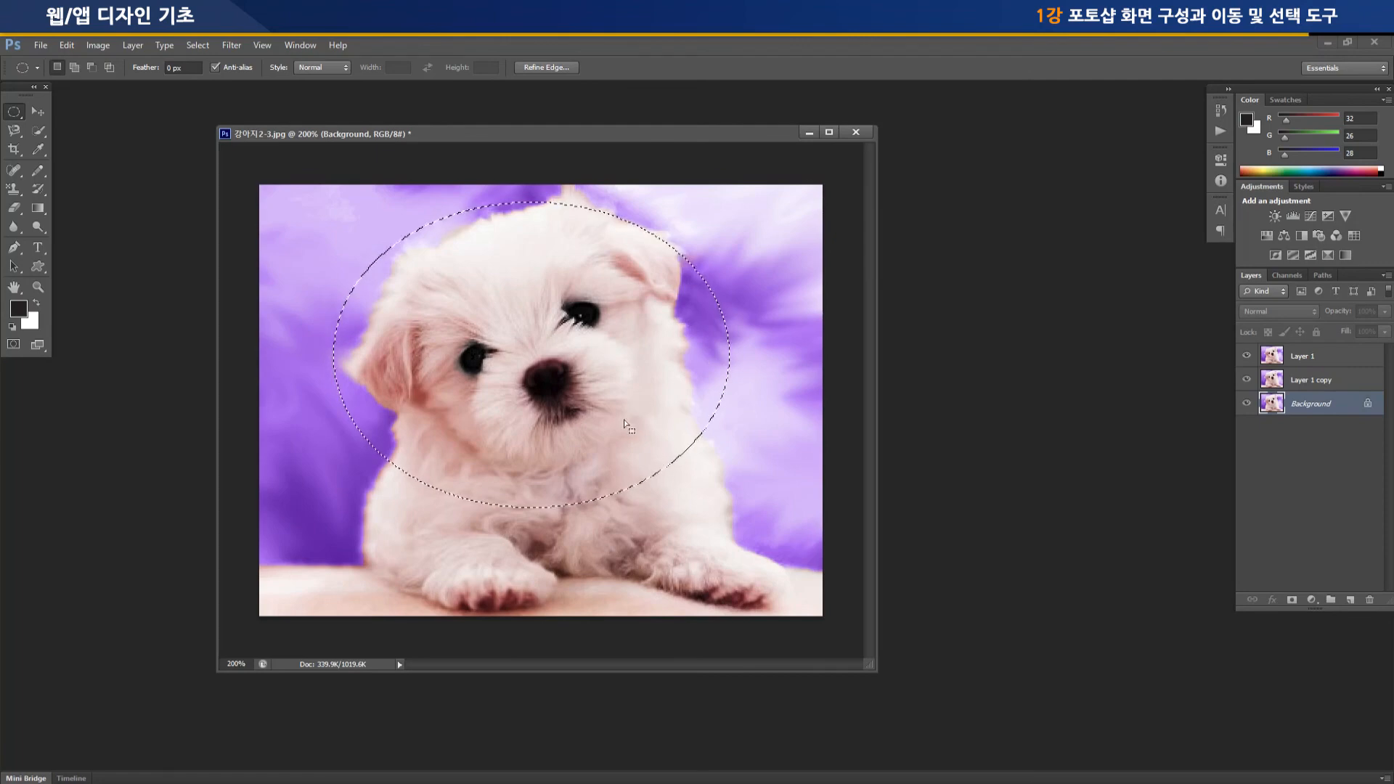
pyautogui.hotkey('ctrl', 'j')
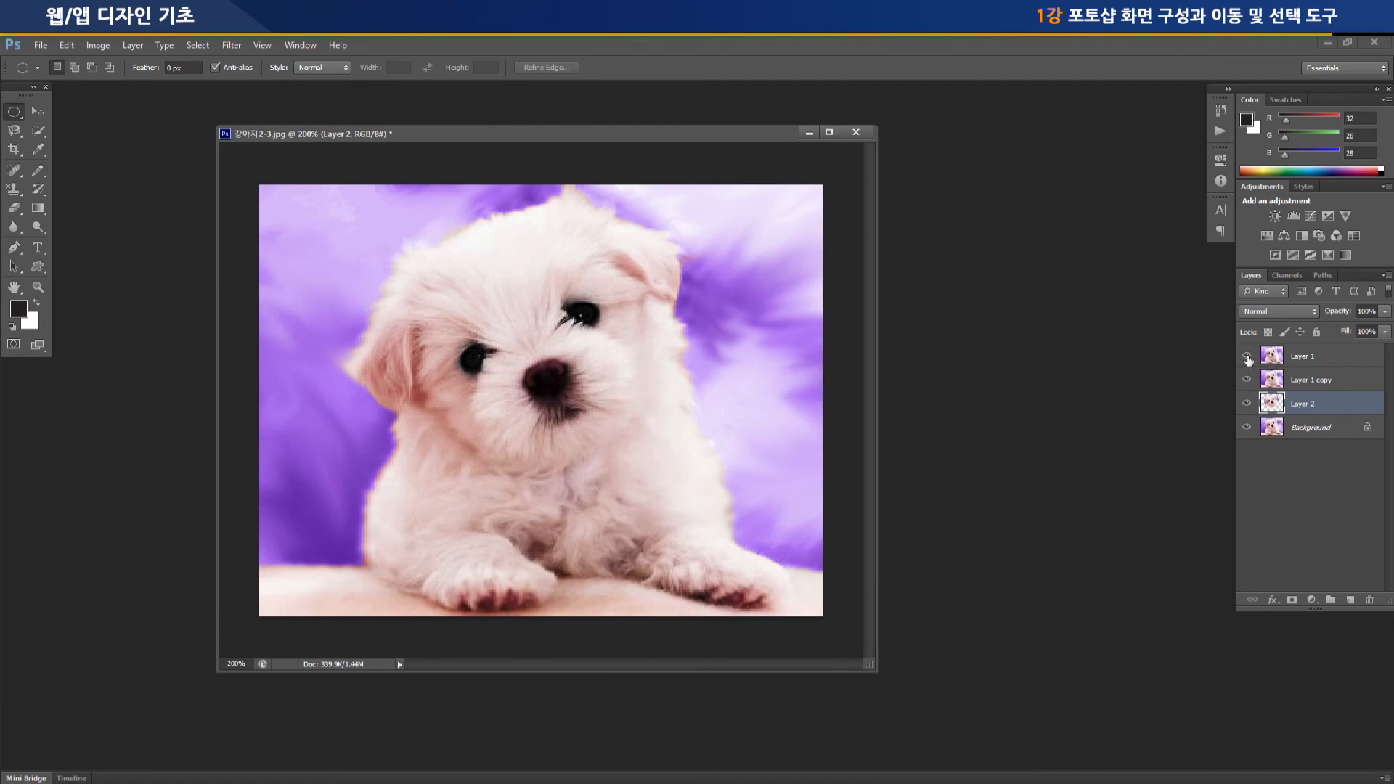
# Hide Layer 1, Layer 1 copy and the Background so only the elliptical head cutout on Layer 2 shows
pyautogui.click(1247, 379)
pyautogui.click(1248, 427)
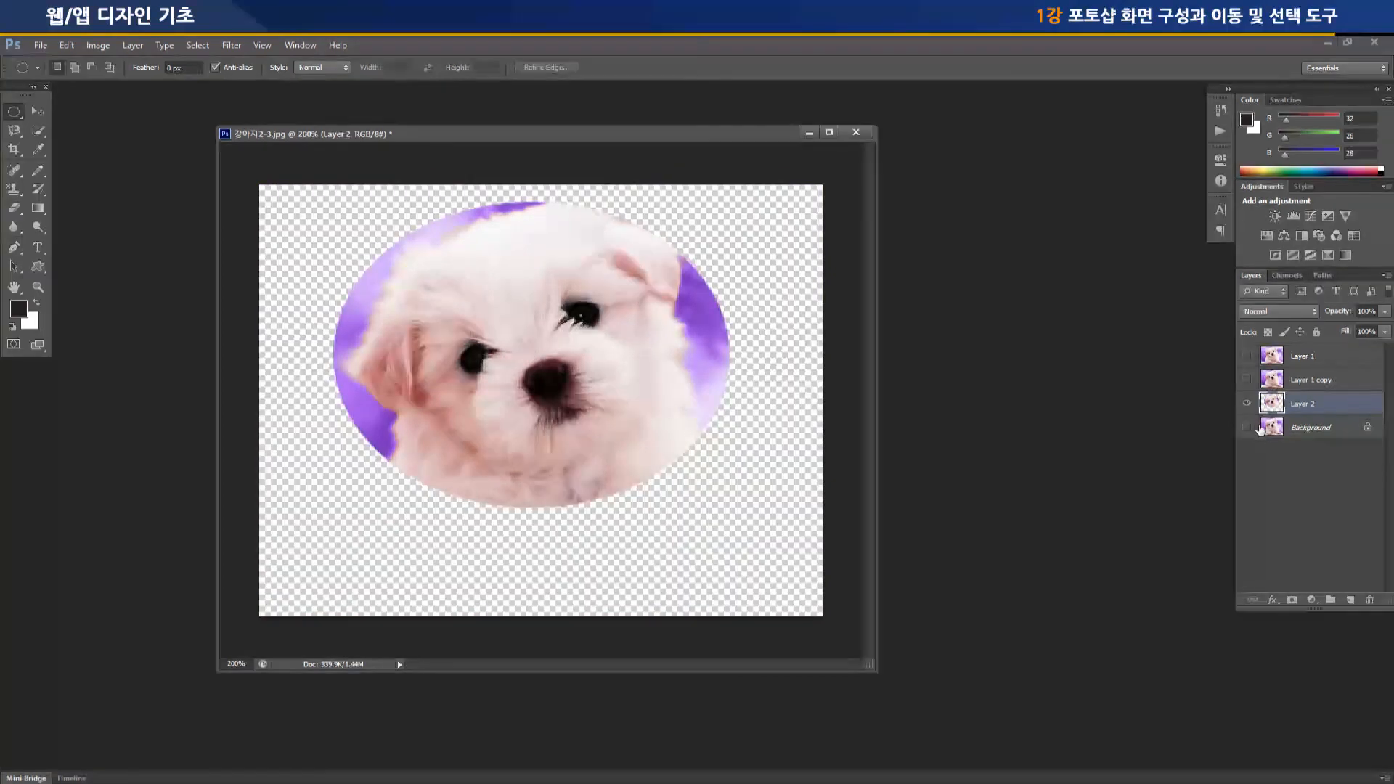